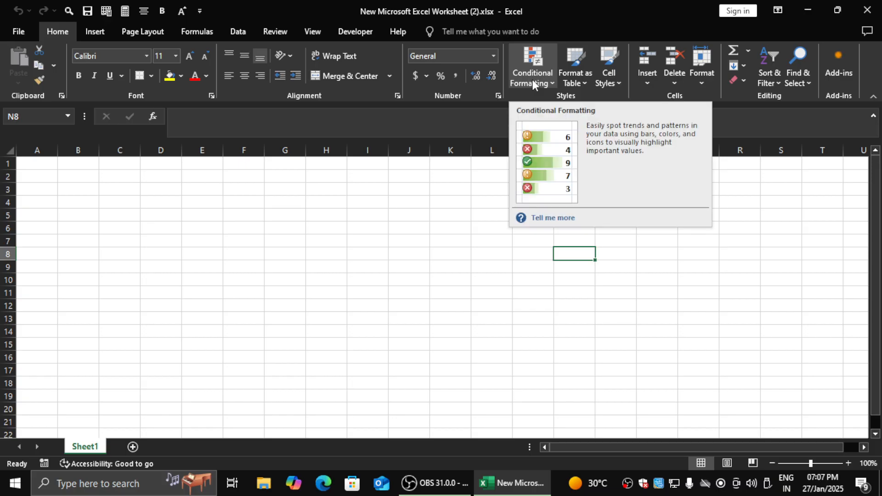
left_click(532, 79)
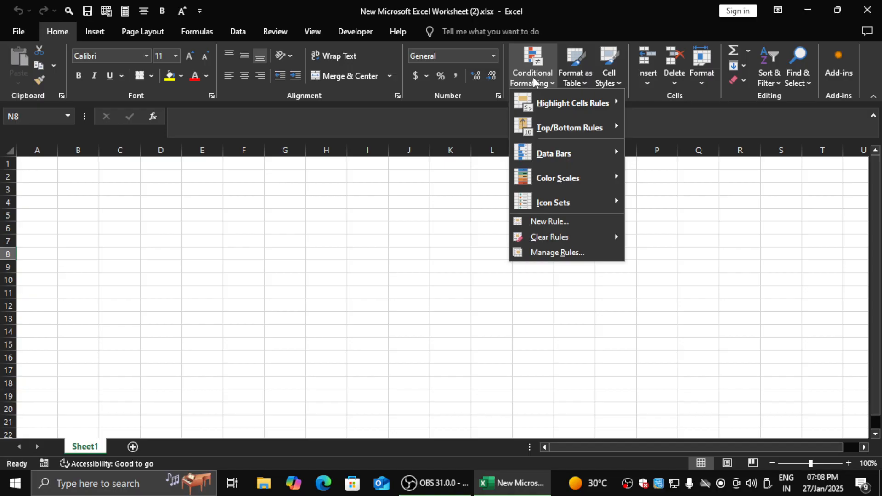
mouse_move(545, 114)
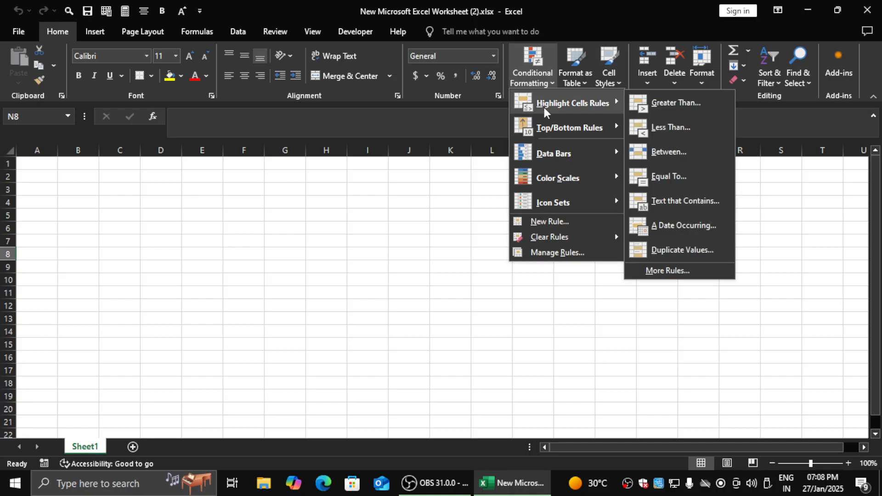
left_click(248, 299)
- Enter the formula =RANDBETWEEN(35,99) in cell C3
left_click(261, 266)
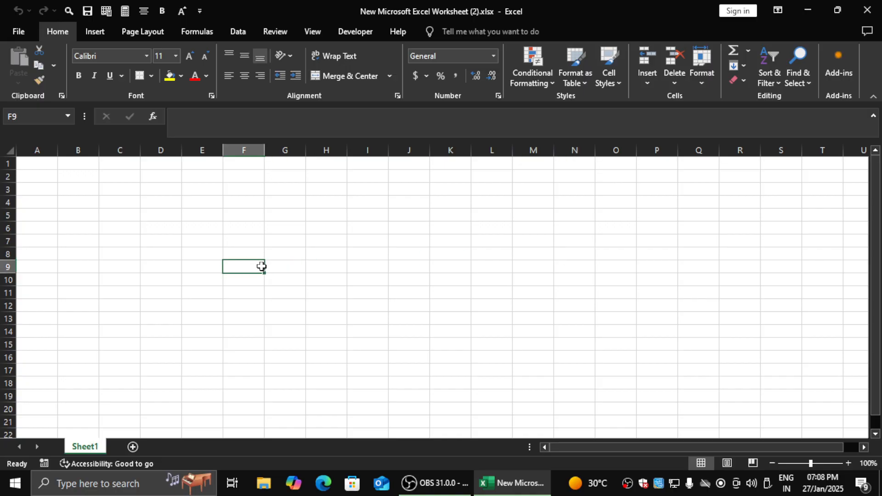
key("Up")
key("Left")
key("Up")
key("Left")
key("Up")
key("Up")
key("Left")
key("Up")
key("Up")
type("=rand")
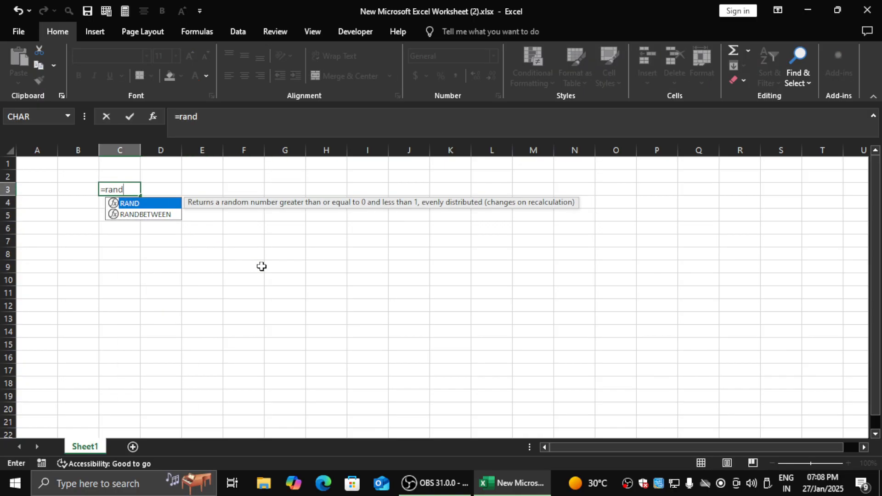
key("Down")
key("Tab")
type("35,99")
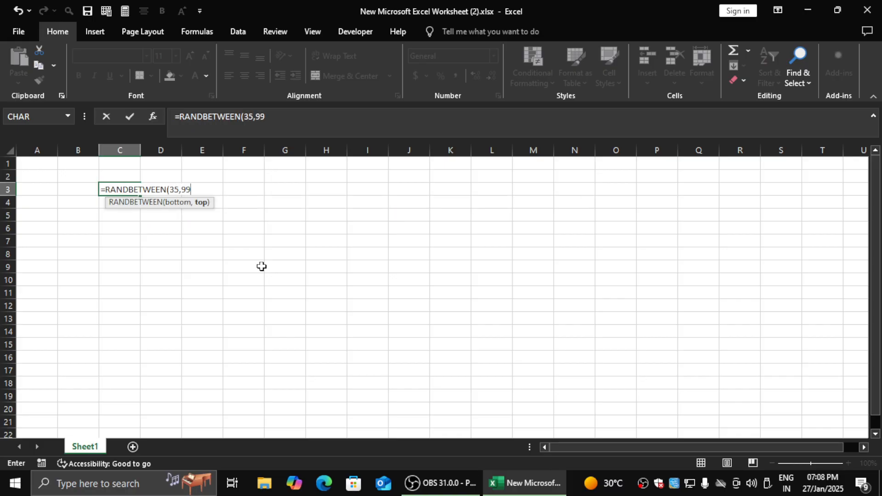
key("Return")
key("Up")
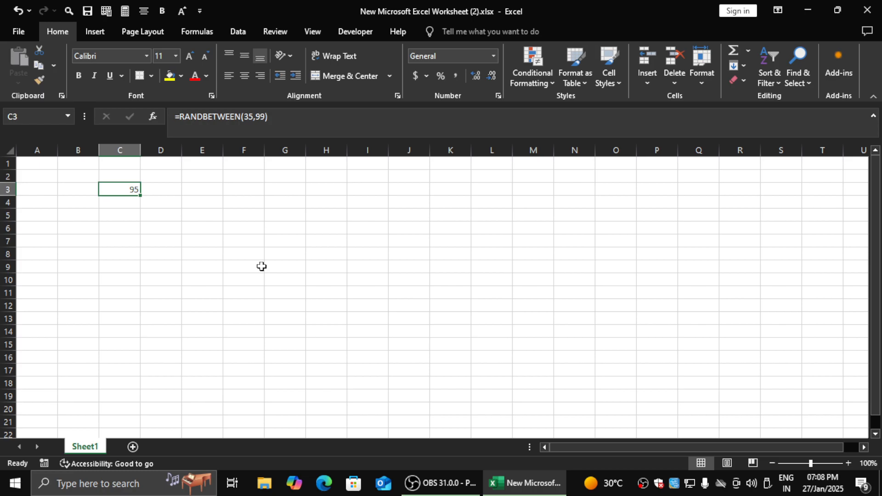
- Copy the random-number formula from C3 into the whole range C3:J10
key("ctrl+c")
key("shift+Down")
key("shift+Down")
key("shift+Right")
key("shift+Down")
key("shift+Right")
key("shift+Right")
key("shift+Right")
key("shift+Down")
key("shift+Down")
key("shift+Down")
key("shift+Right")
key("shift+Right")
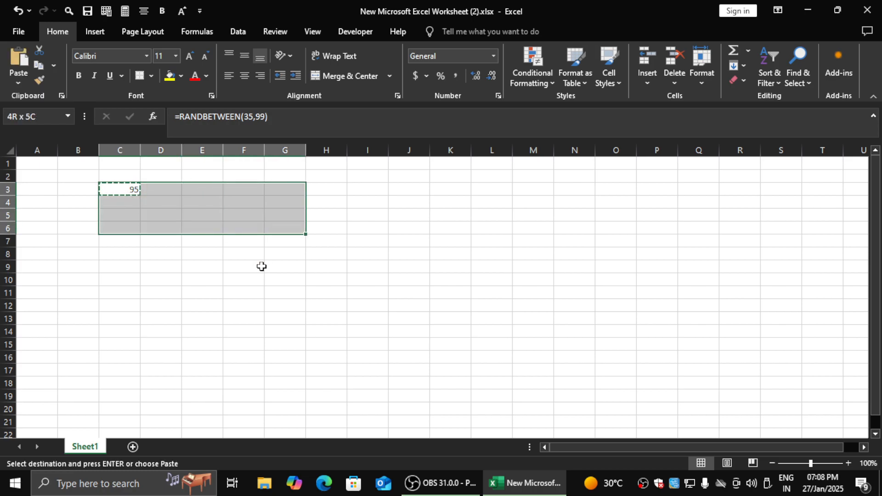
key("shift+Right")
key("shift+Down")
key("ctrl+v")
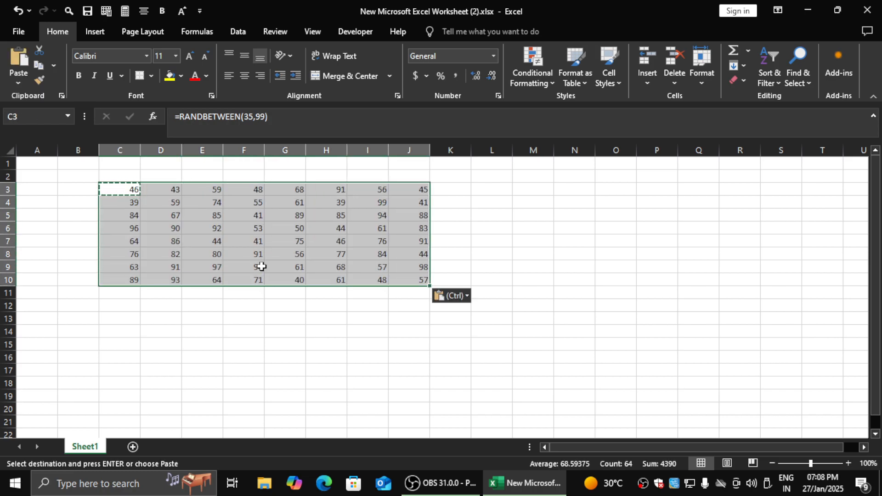
key("Escape")
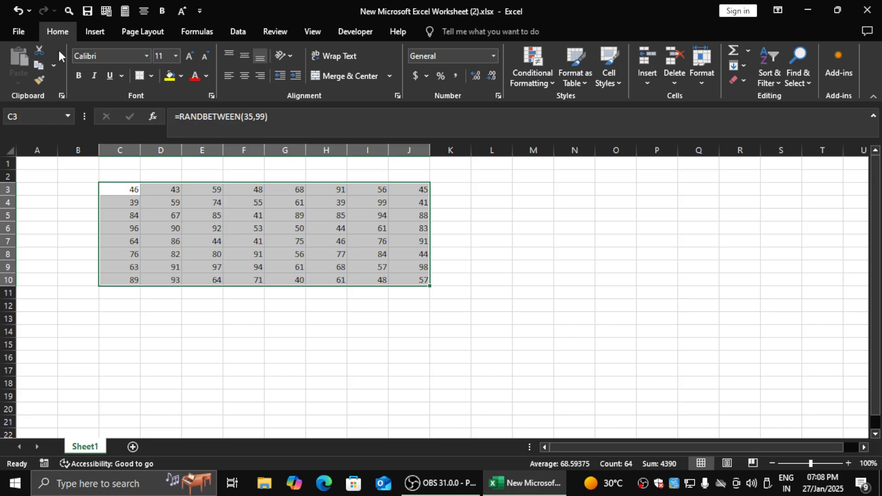
- Replace the formulas in C3:J10 with their values by pasting values and source formatting over the same range
left_click(38, 64)
left_click(17, 85)
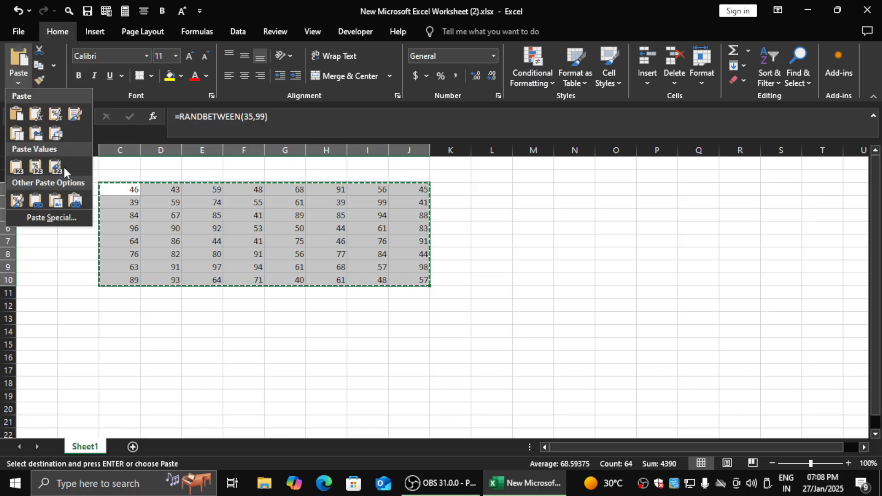
left_click(56, 166)
key("Escape")
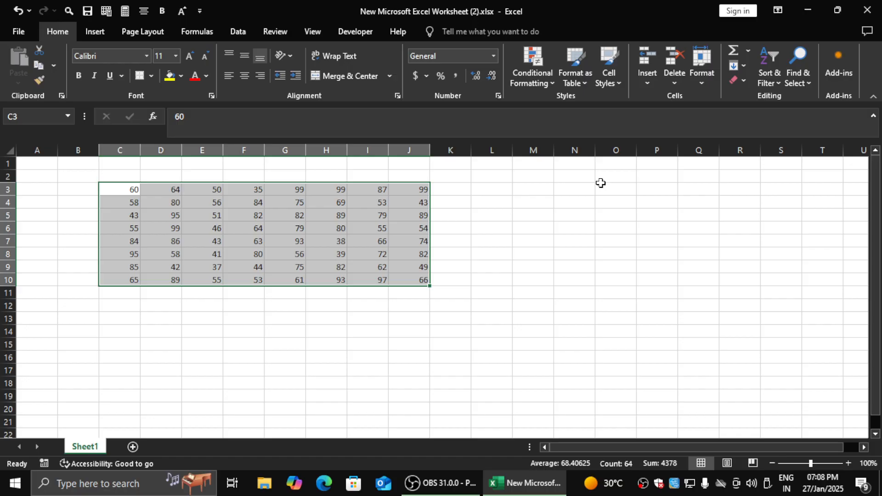
- Begin a Greater Than highlight rule on C3:J10 with a threshold of 75
left_click(540, 75)
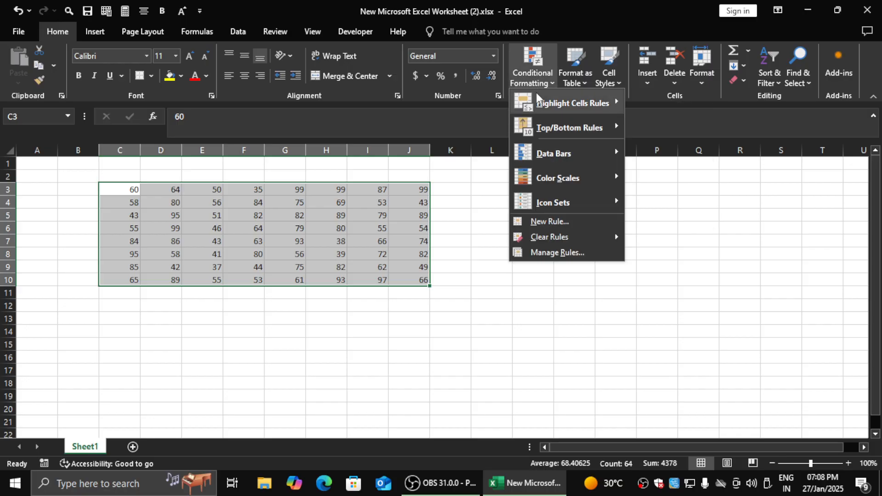
mouse_move(537, 97)
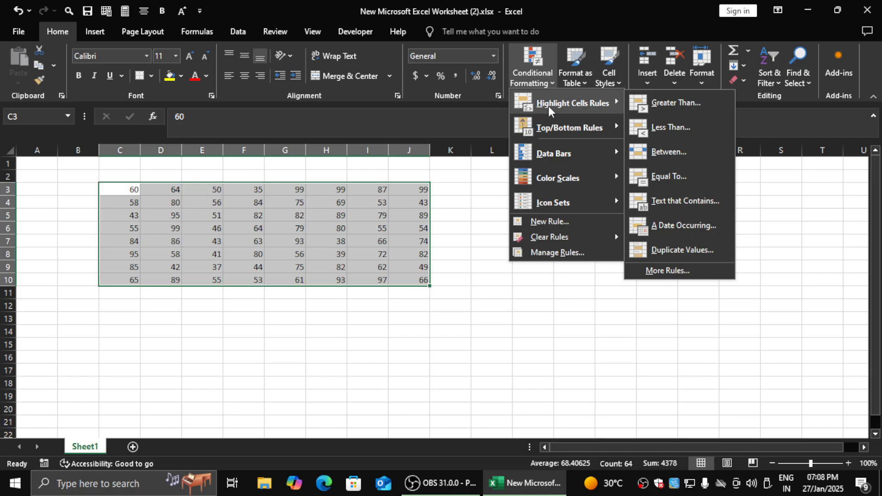
left_click(661, 105)
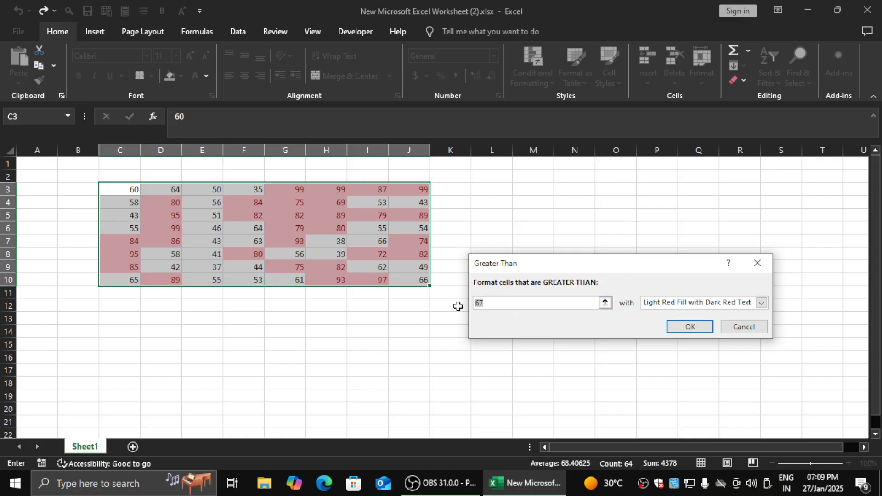
type("75")
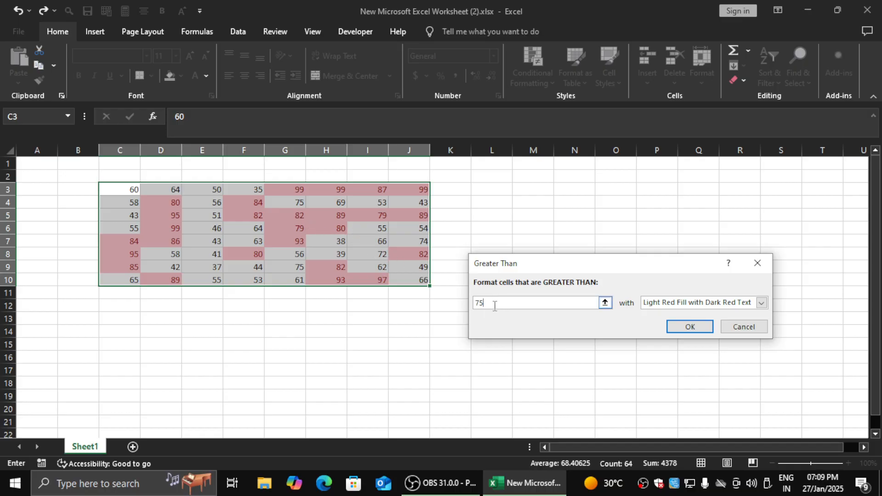
- Try 50 as the Greater Than threshold, and return it to 75
left_click_drag(495, 305, 422, 302)
type("50")
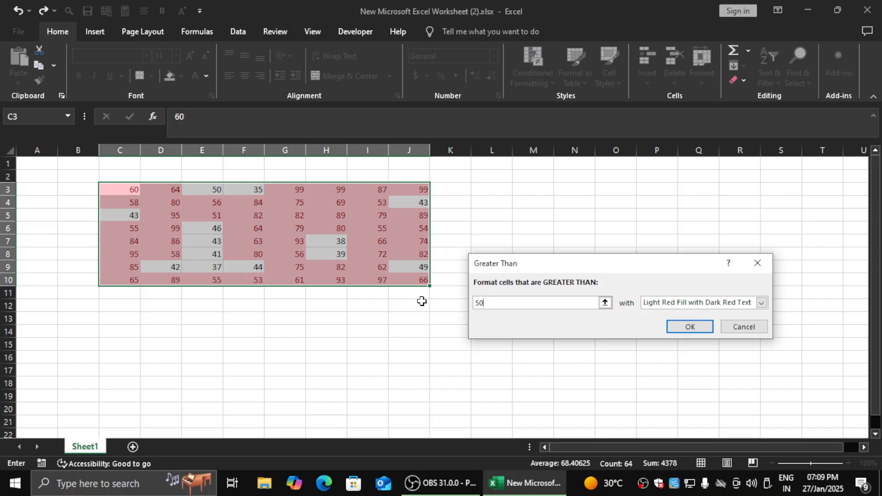
left_click_drag(508, 302, 433, 299)
type("75")
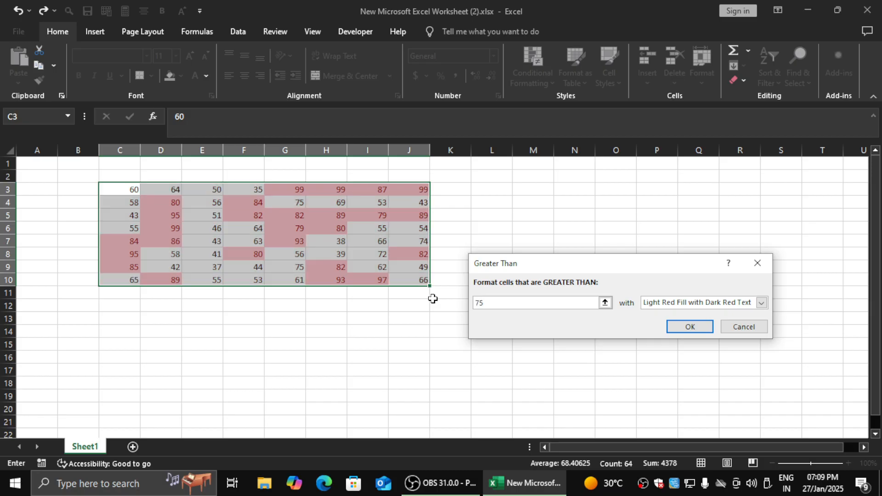
- Set the threshold of the Greater Than rule to 50
key("BackSpace")
type("60")
key("BackSpace")
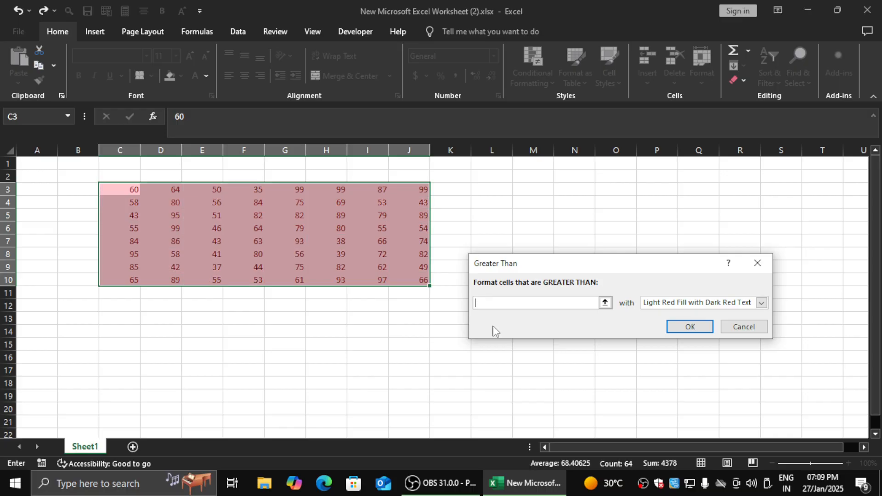
type("0")
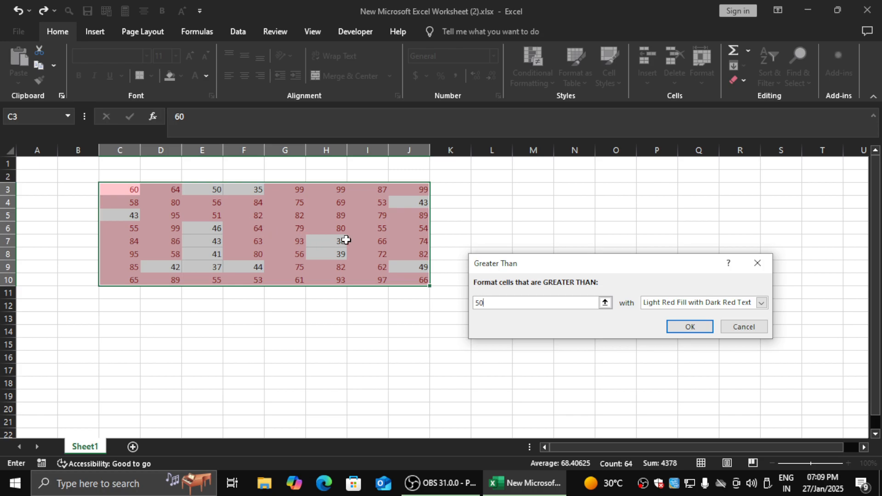
- Preview Yellow Fill with Dark Yellow Text, Green Fill with Dark Green Text, Red Text and Red Border as the rule's format
left_click(678, 304)
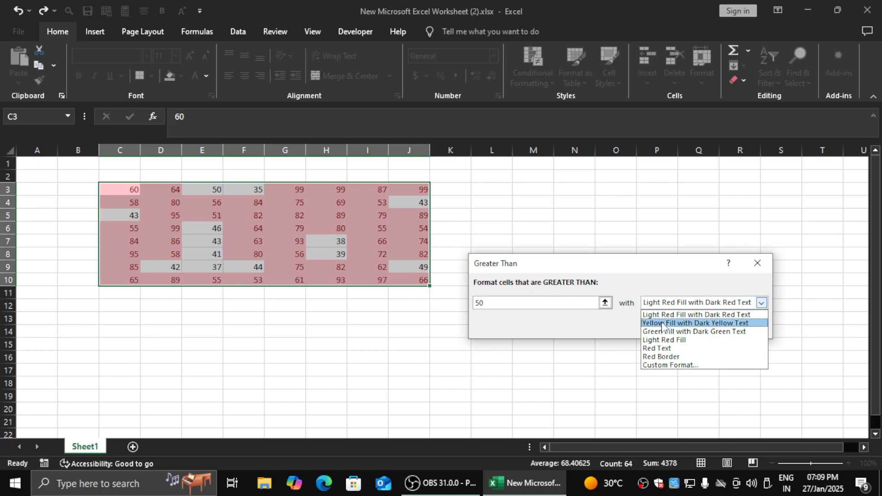
left_click(662, 323)
left_click(660, 305)
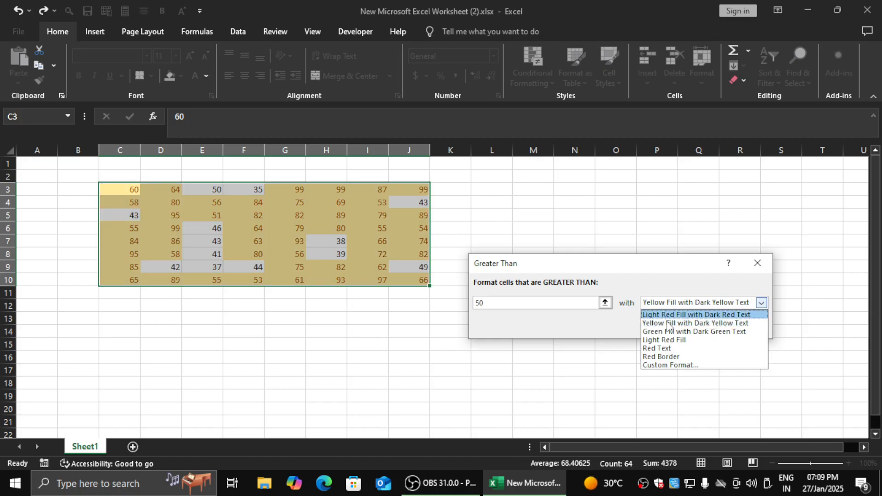
left_click(671, 332)
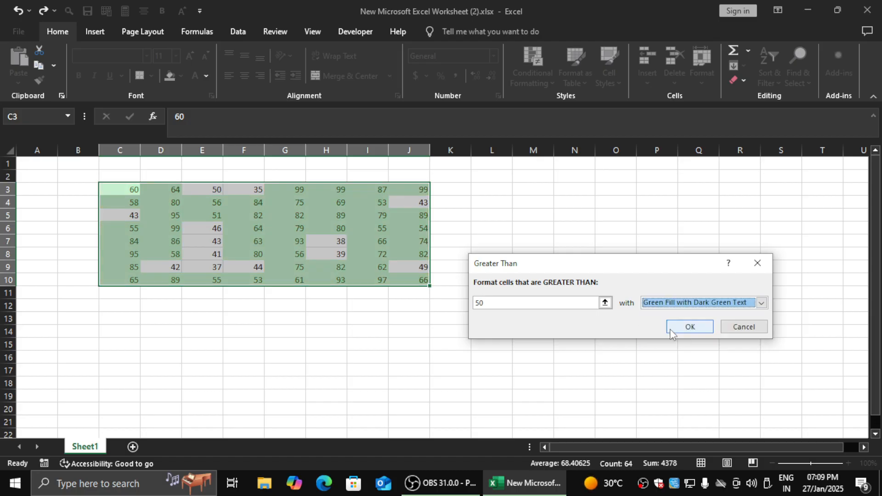
left_click(660, 306)
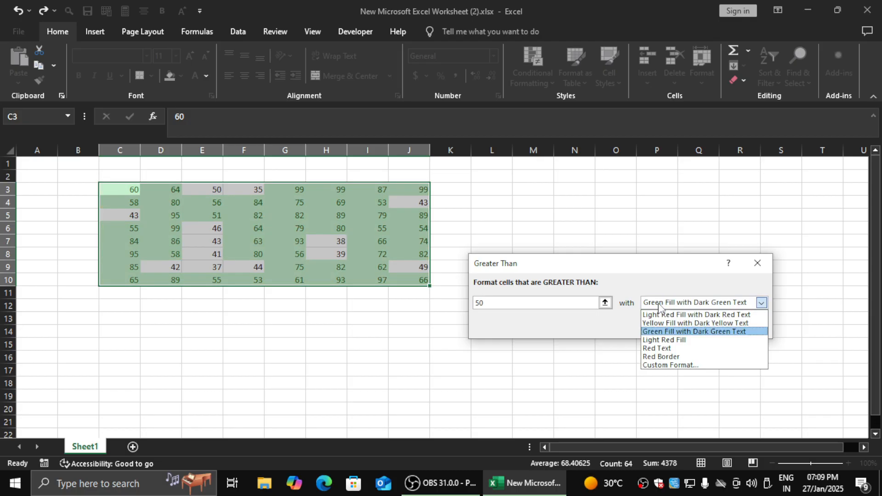
left_click(668, 350)
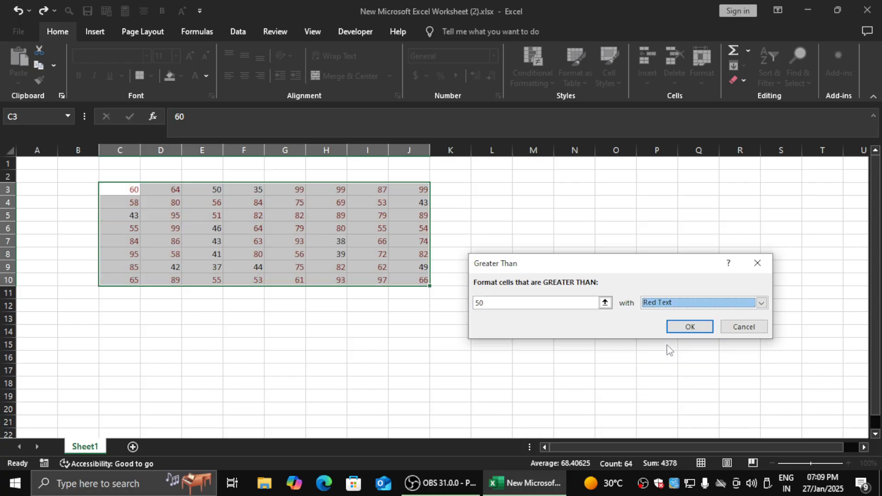
left_click(658, 307)
left_click(665, 357)
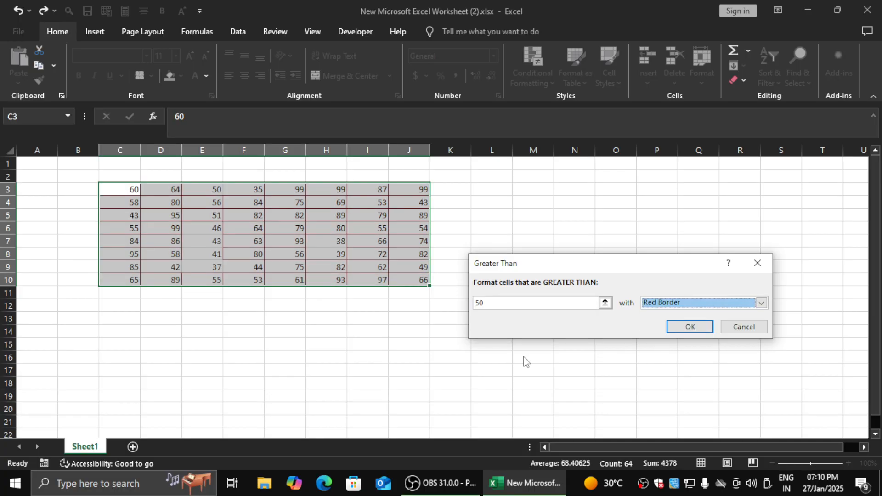
- Open a custom format for the Greater Than rule and show its border options and background fill colors
left_click(761, 303)
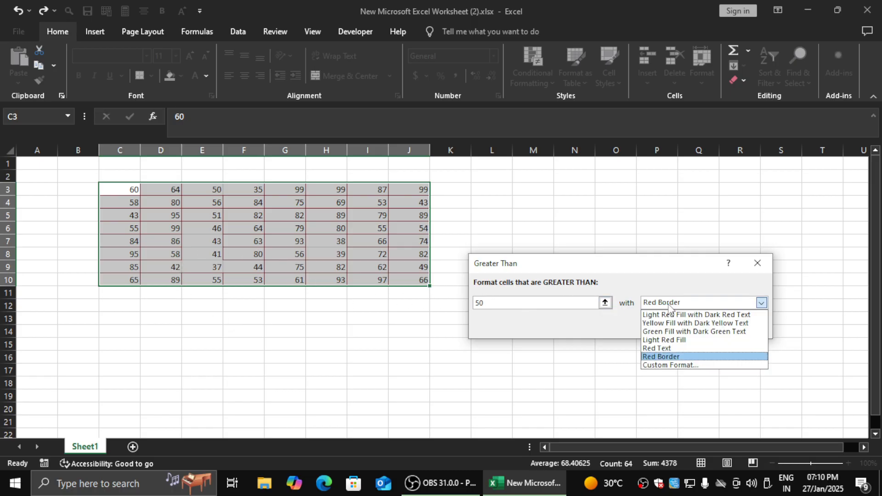
left_click(670, 365)
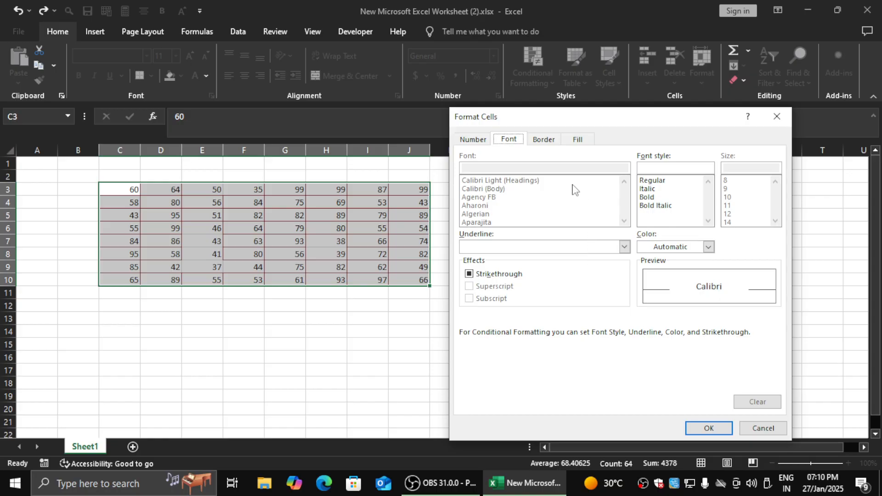
left_click(548, 140)
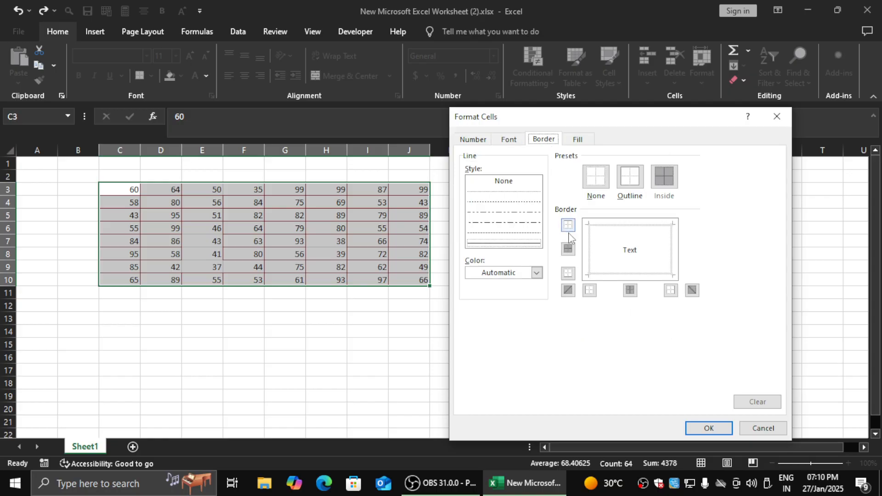
left_click(579, 142)
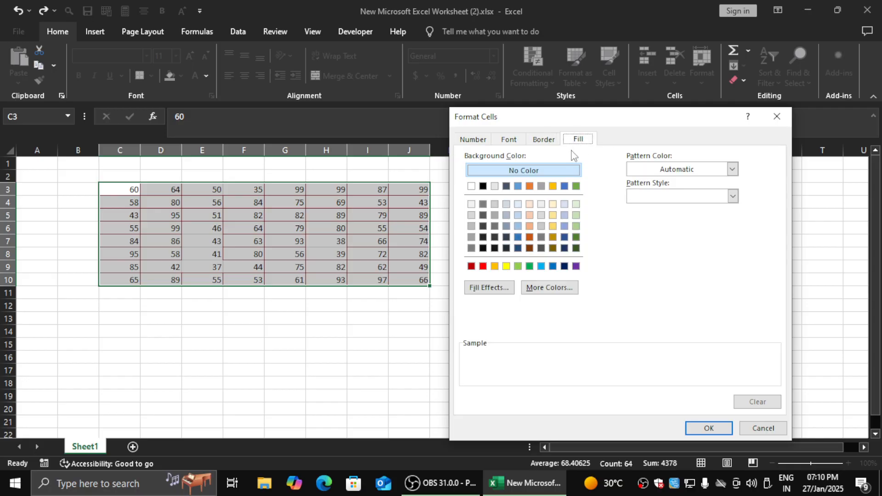
- Try red, light grey, brown and yellow backgrounds for the custom format, settle on orange, and dismiss the firewall notification
left_click(484, 267)
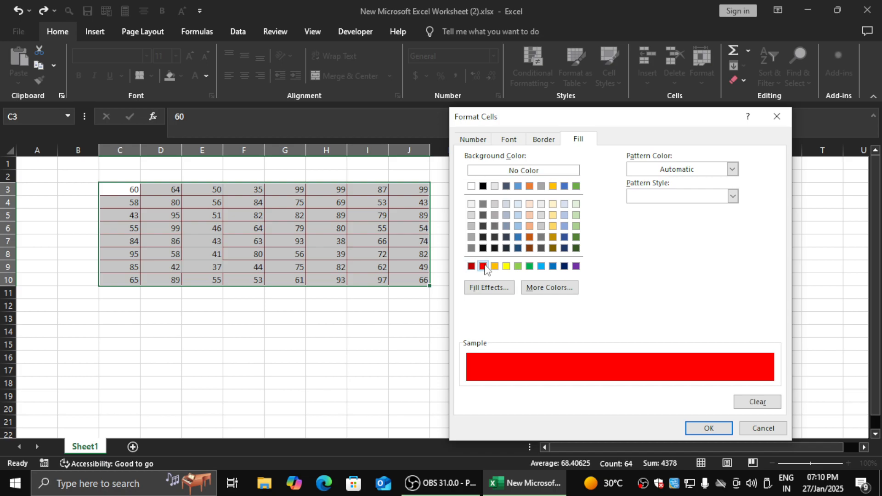
left_click(541, 226)
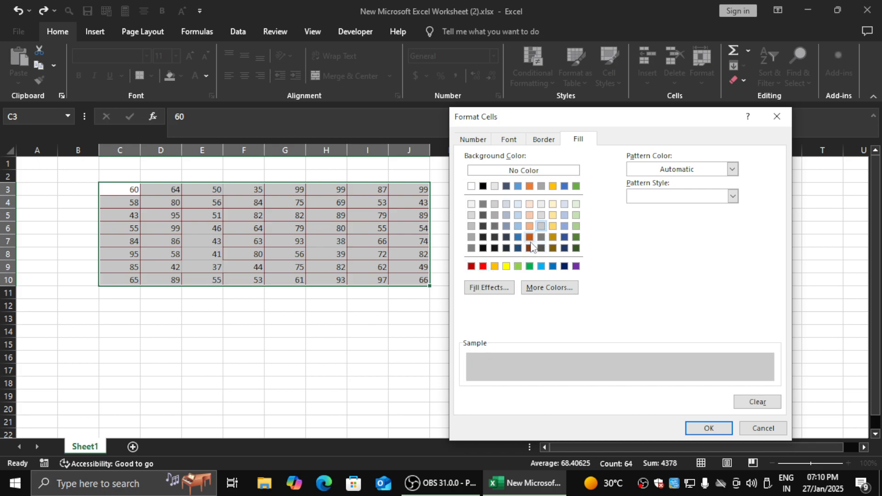
left_click(530, 237)
left_click(530, 249)
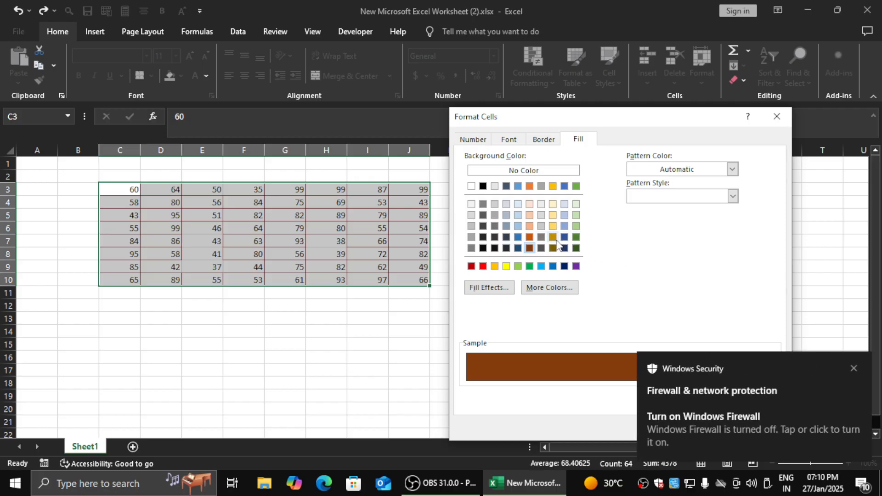
left_click(506, 267)
left_click(494, 267)
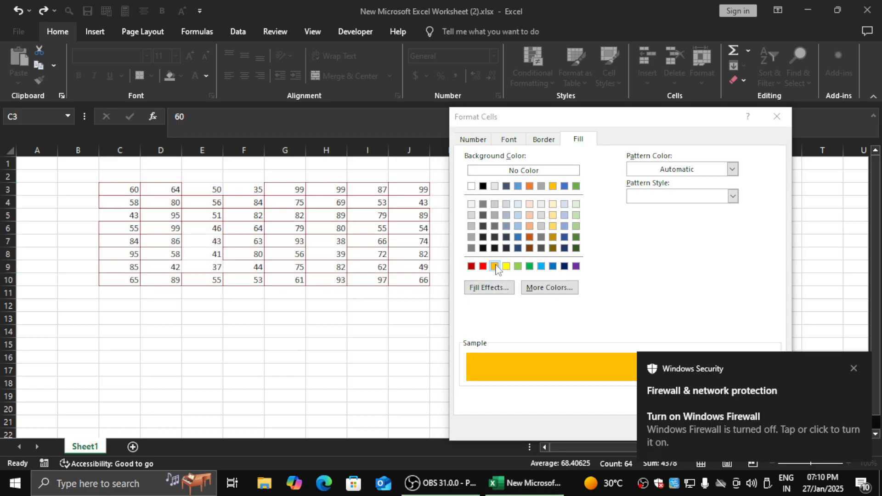
left_click(853, 367)
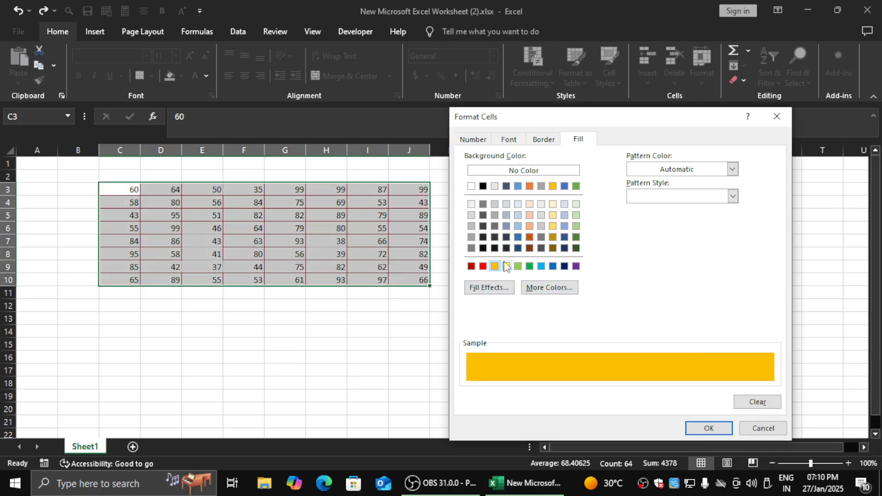
- Try a two-color gradient fill for the custom format, changing Color 1 from grey to light green and setting Color 2 to dark orange
left_click(490, 288)
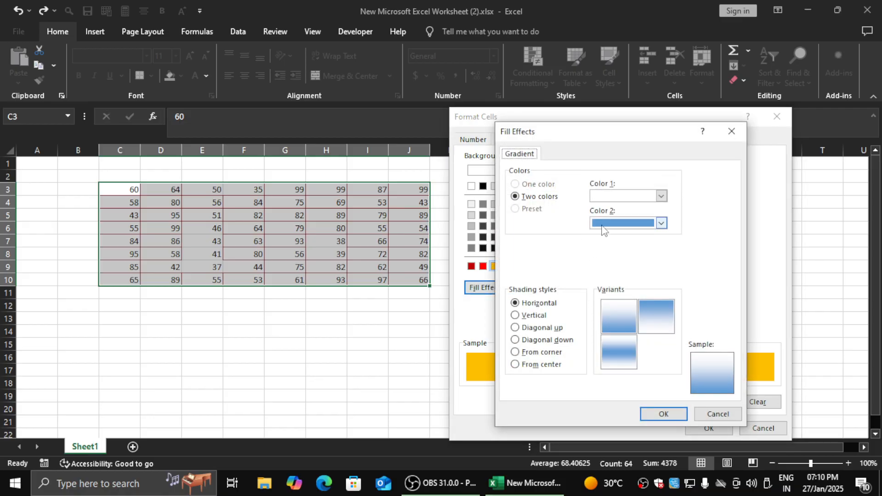
left_click(604, 197)
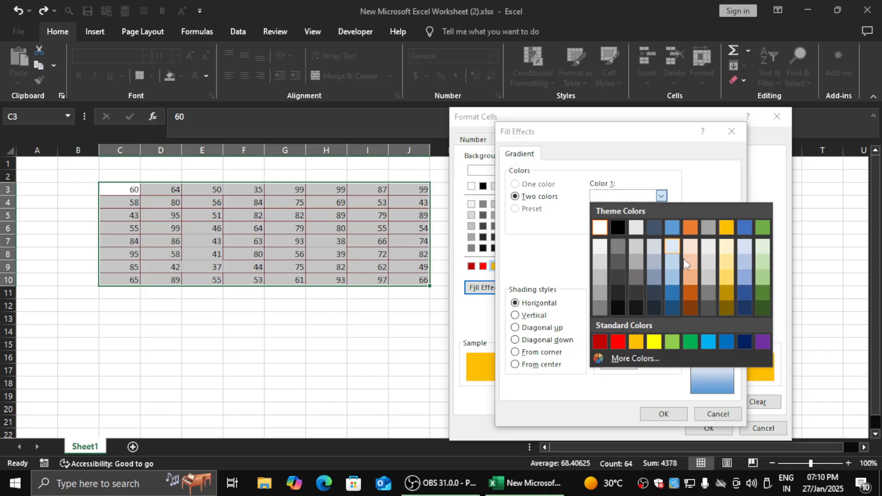
left_click(710, 277)
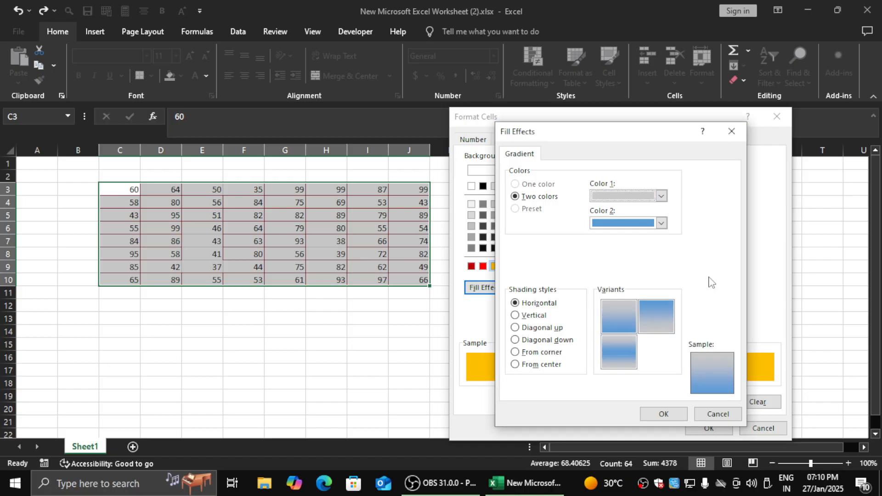
left_click(631, 197)
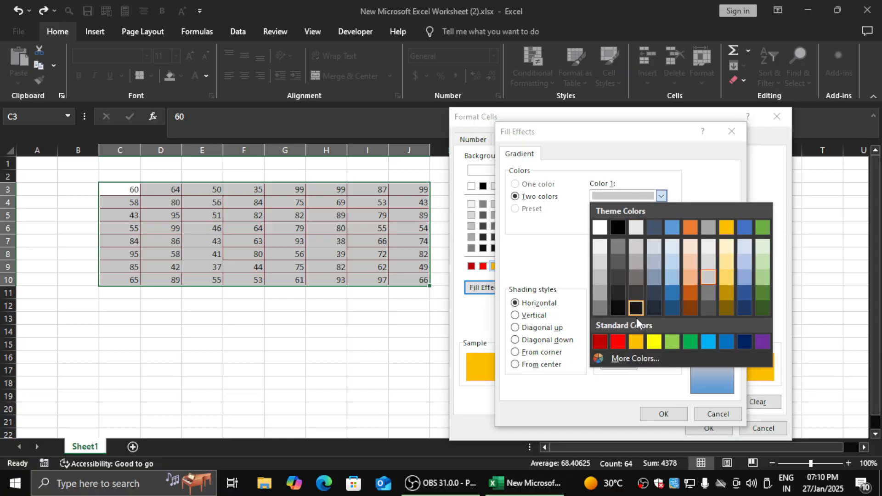
left_click(673, 342)
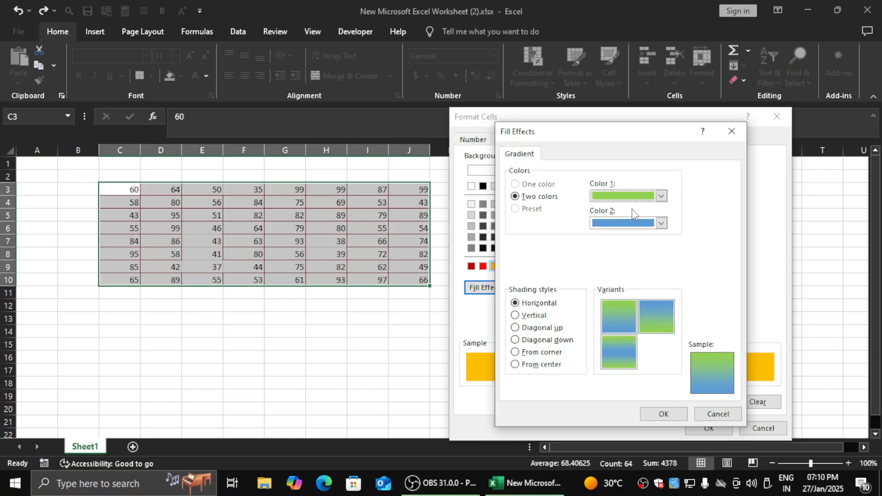
left_click(634, 226)
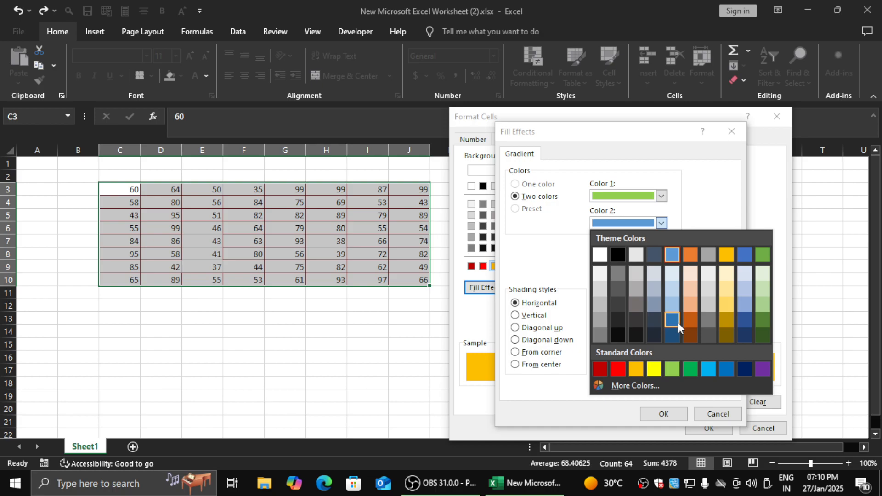
left_click(690, 321)
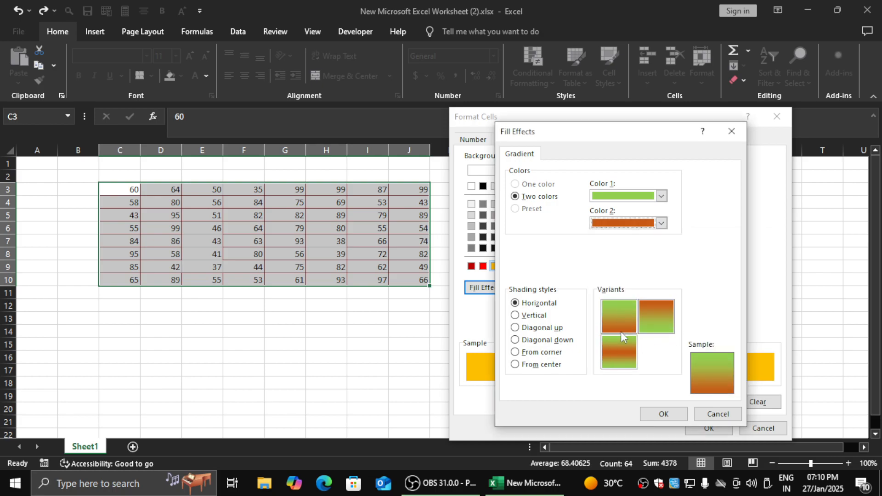
- Preview the vertical, diagonal up, diagonal down and from corner shading styles, and accept the gradient with horizontal shading
left_click(533, 315)
left_click(539, 327)
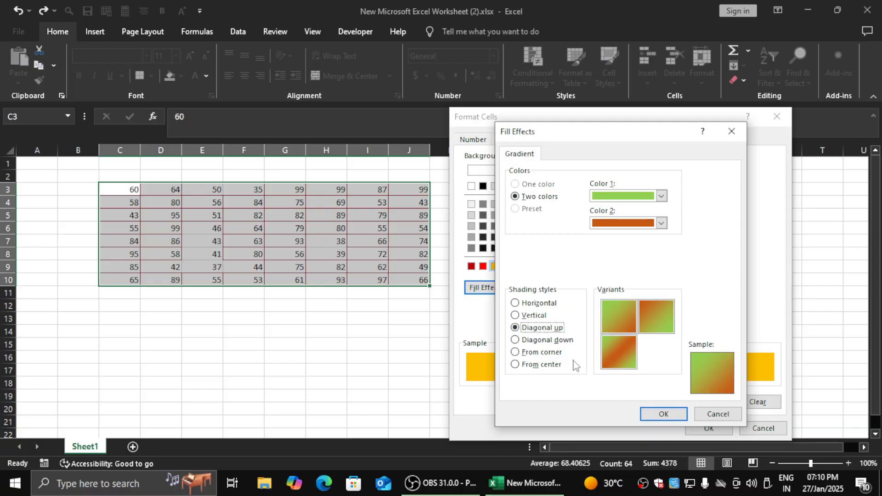
left_click(551, 340)
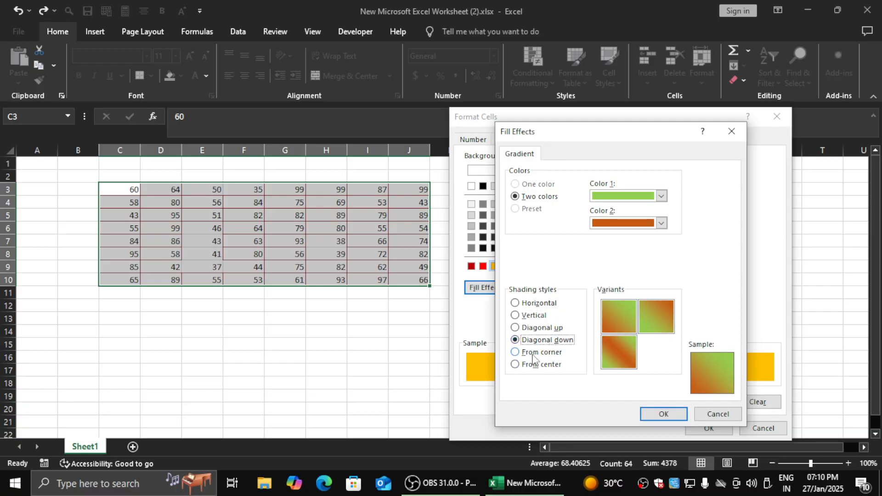
left_click(534, 354)
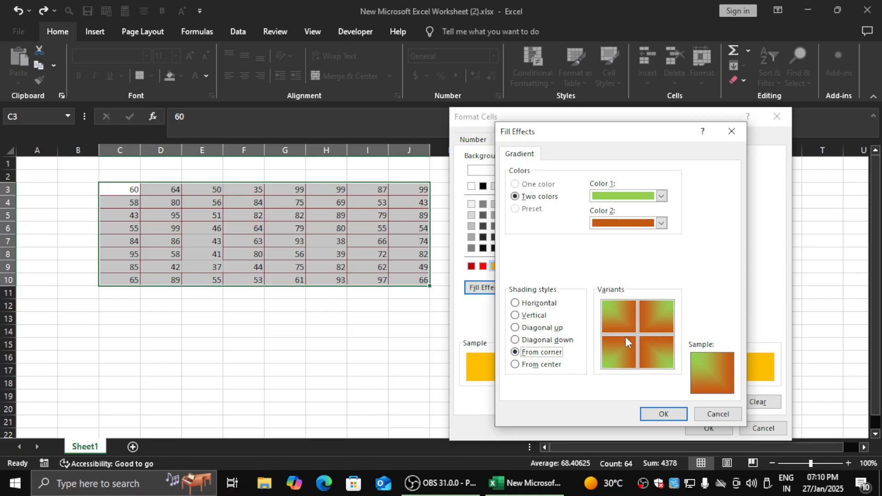
left_click(542, 327)
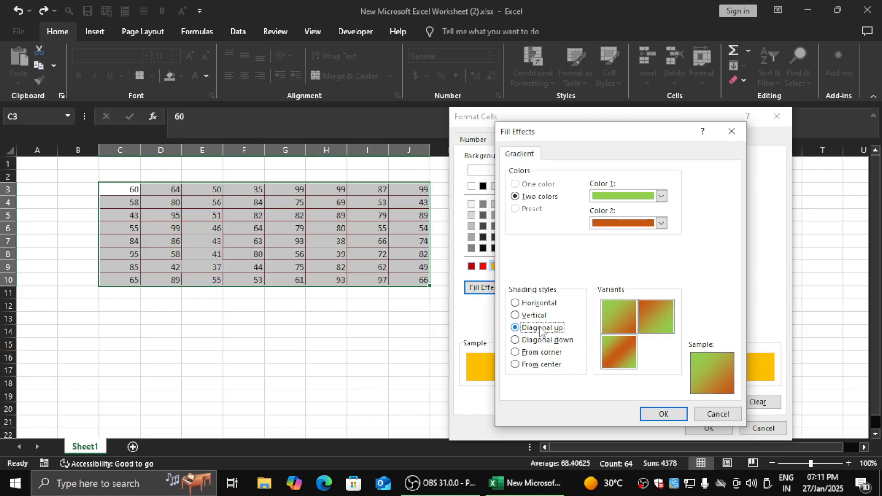
left_click(531, 316)
left_click(535, 305)
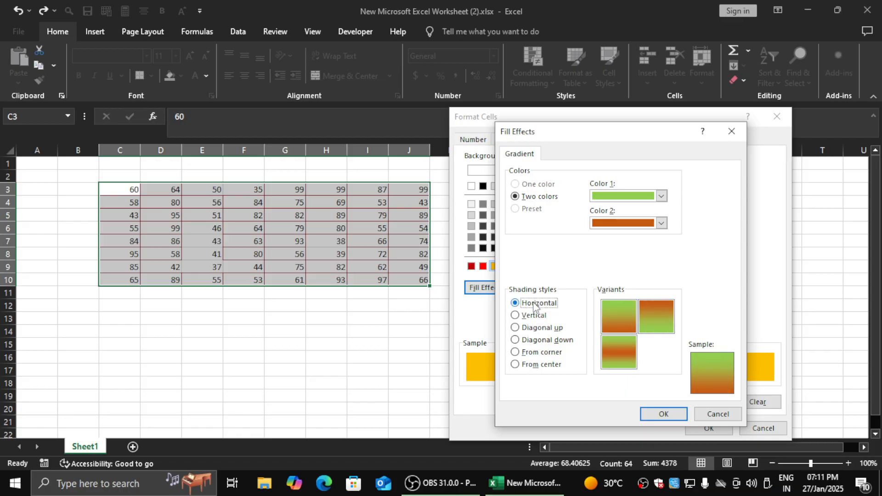
left_click(664, 415)
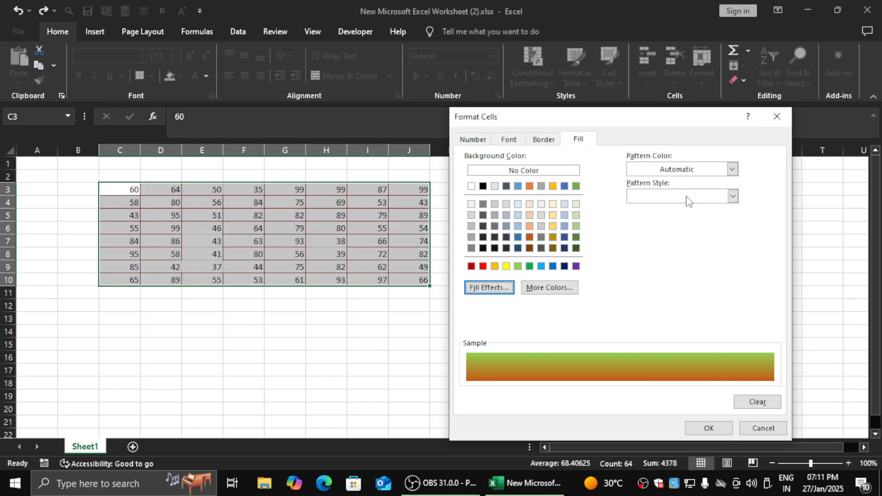
- Give the custom format a red Vertical Stripe pattern fill and accept it for the Greater Than rule
left_click(673, 170)
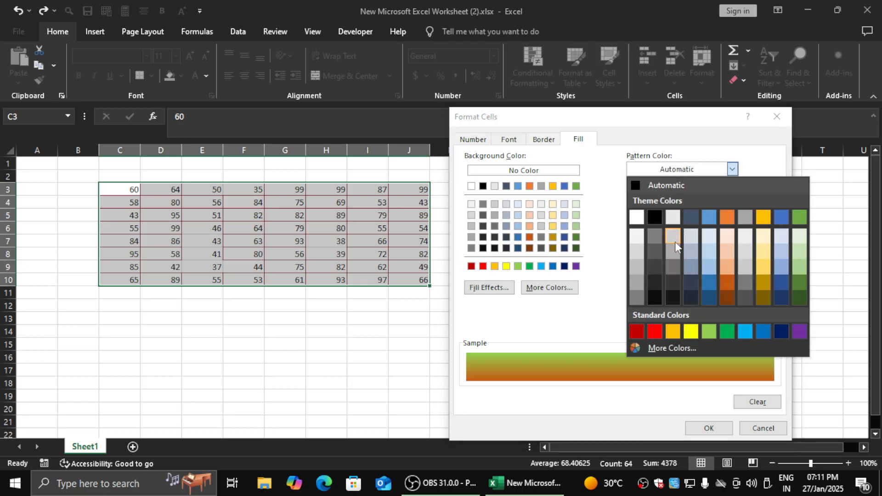
left_click(655, 331)
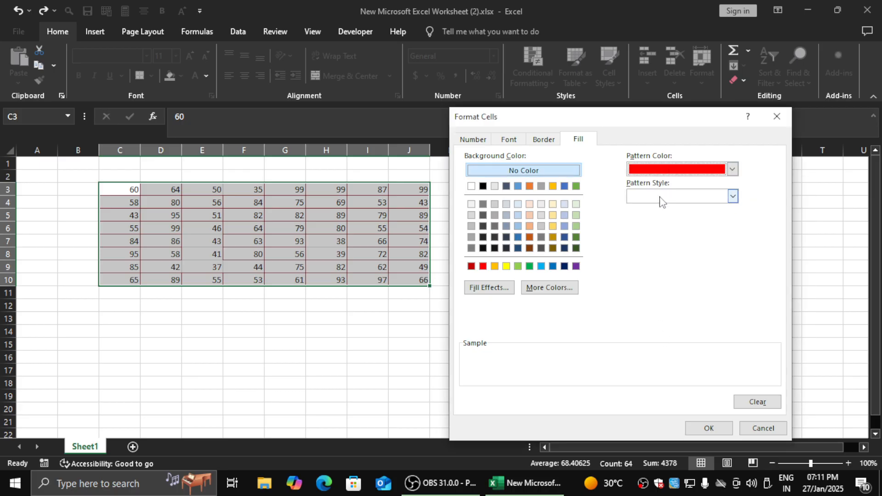
left_click(733, 196)
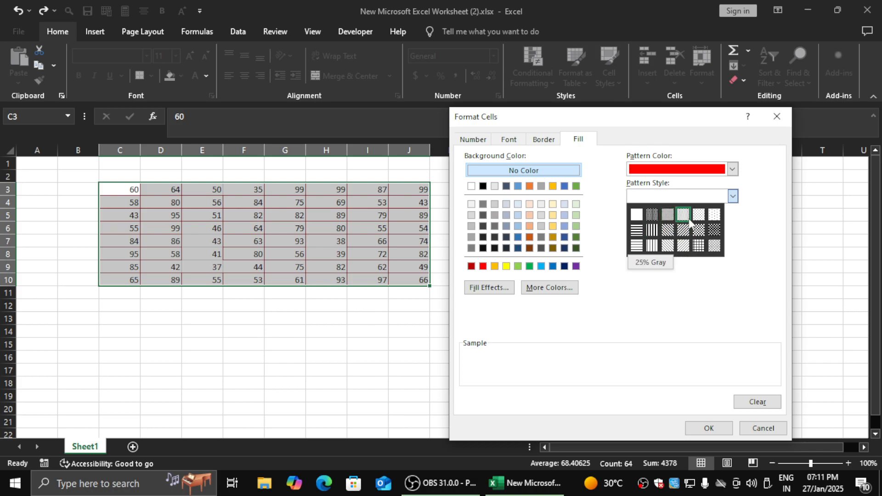
left_click(652, 230)
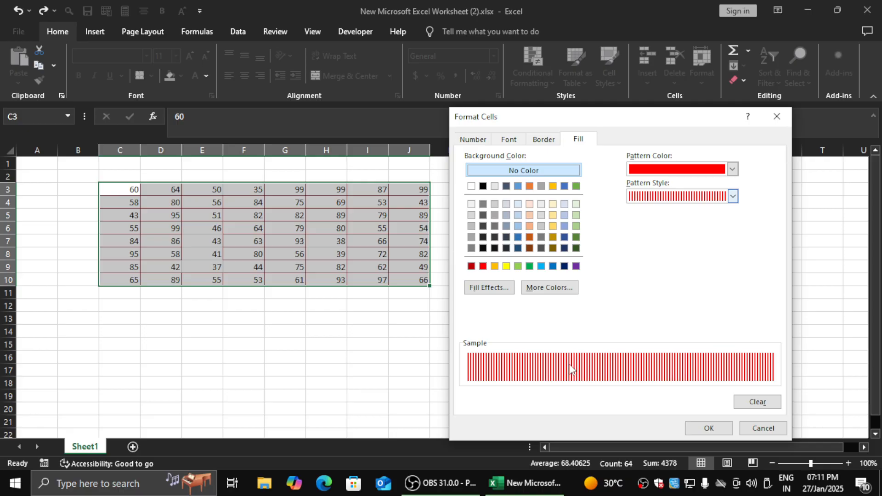
left_click(713, 432)
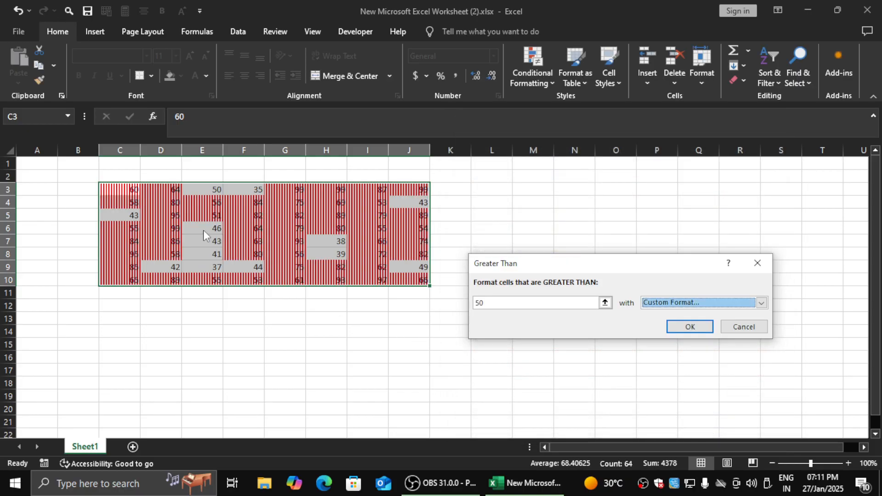
- Try a threshold of 75 for the Greater Than rule, and cancel the rule after reopening its custom format
left_click(523, 302)
type("75")
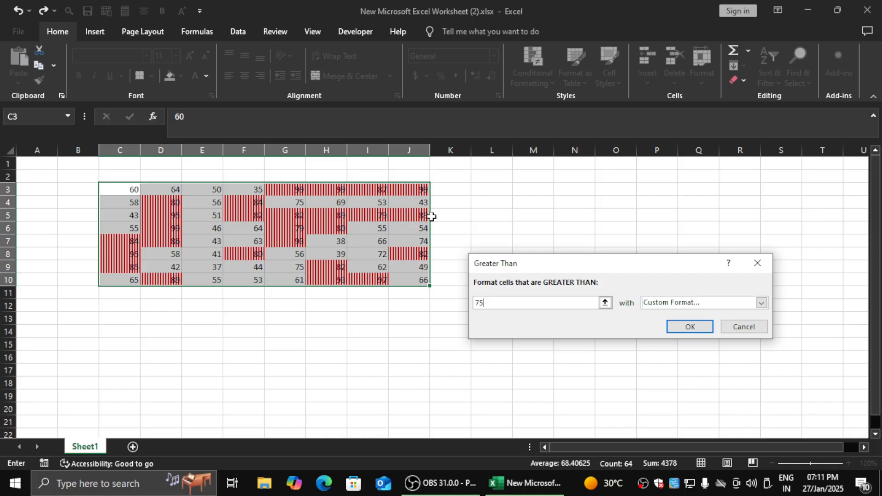
left_click(670, 304)
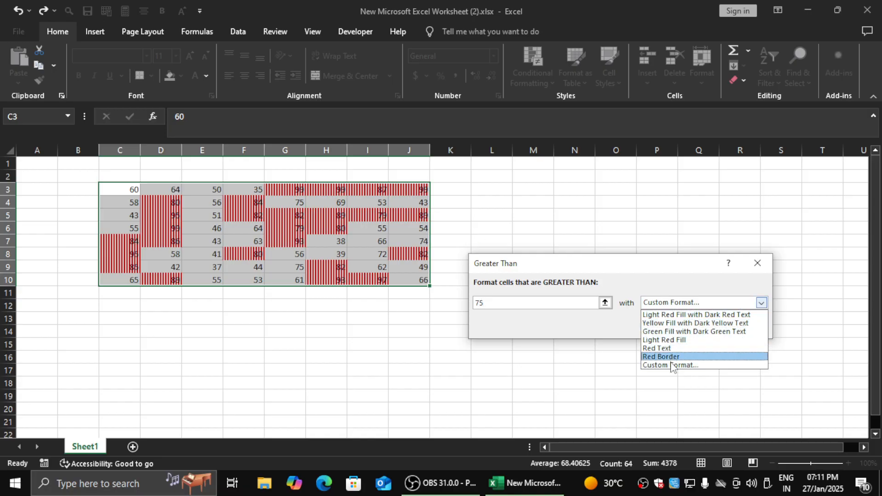
left_click(605, 331)
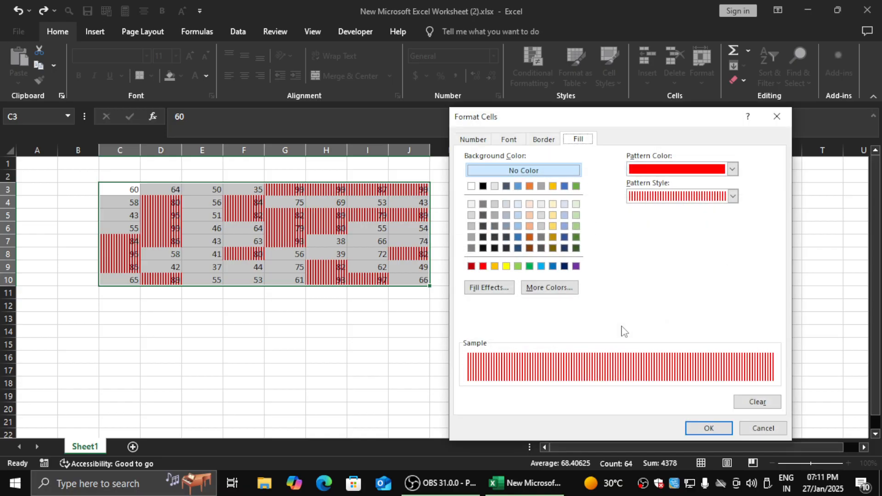
left_click(760, 429)
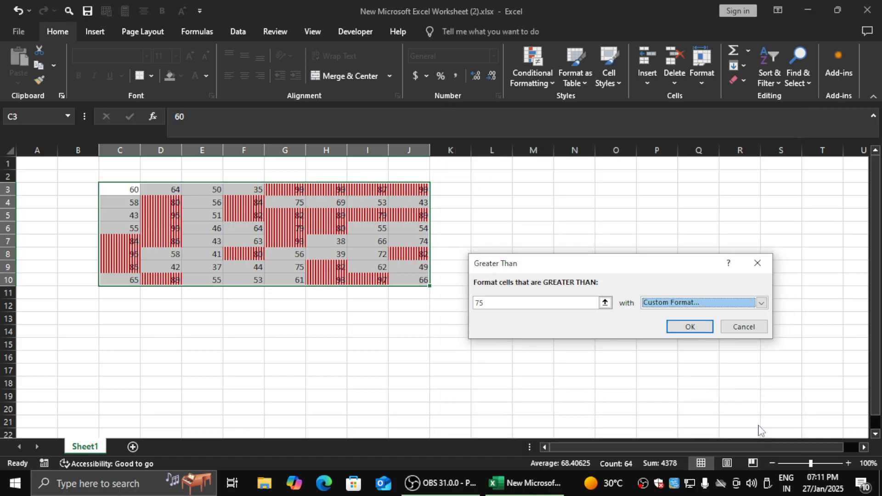
left_click(744, 327)
- Start a Less Than highlight rule for C3:J10 with a threshold of 50
left_click(537, 74)
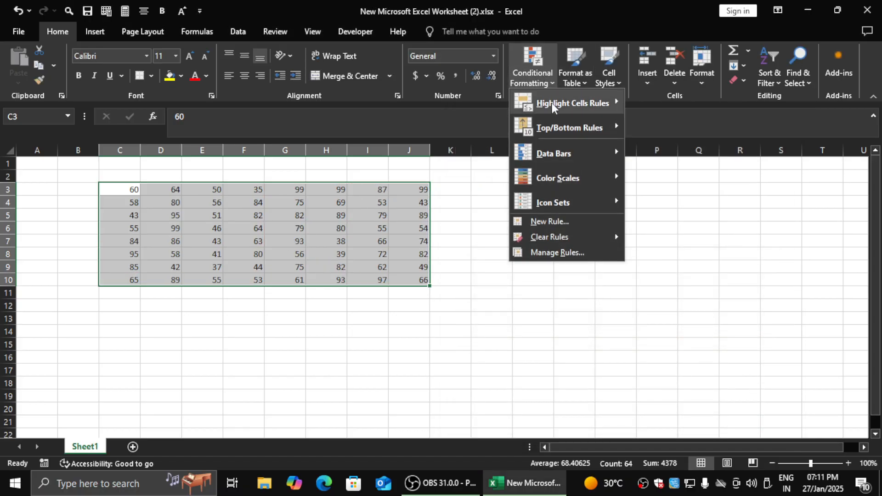
mouse_move(553, 103)
left_click(662, 128)
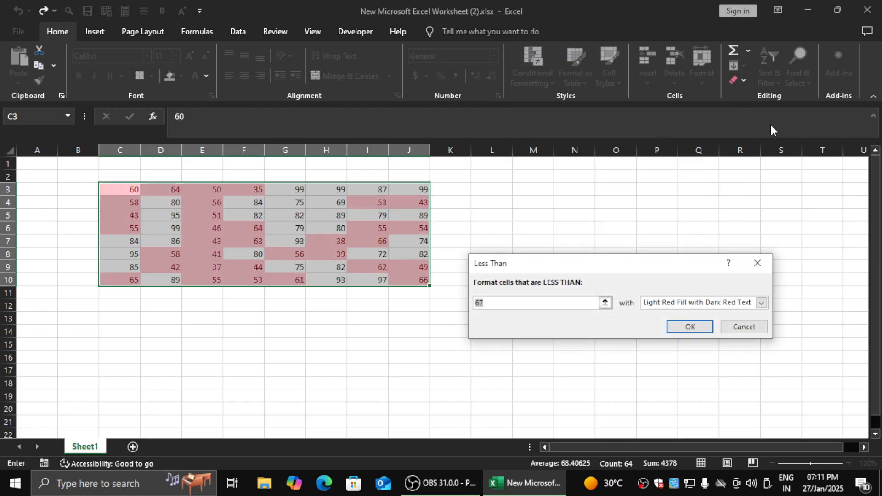
key("BackSpace")
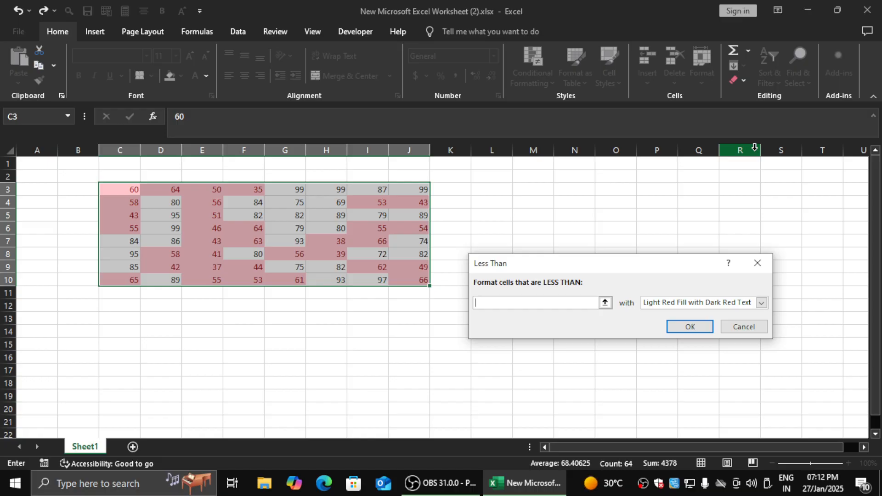
type("50")
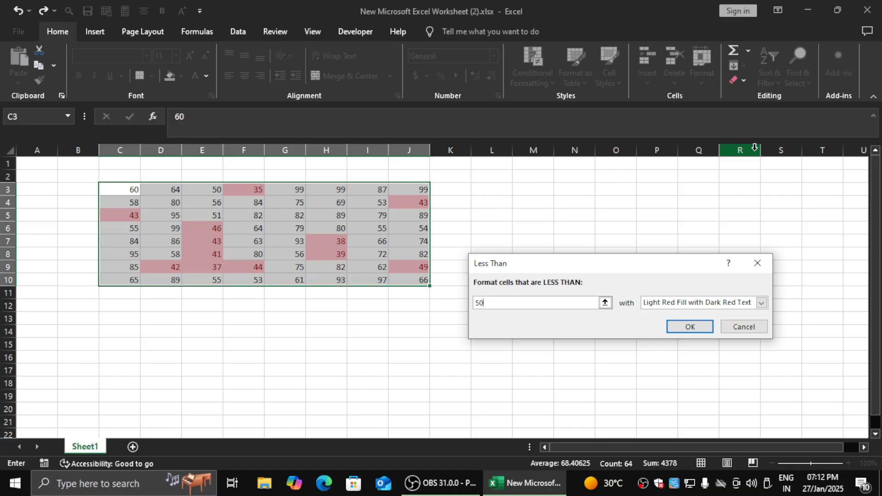
- Set the threshold of the Less Than rule to 75
key("BackSpace")
key("BackSpace")
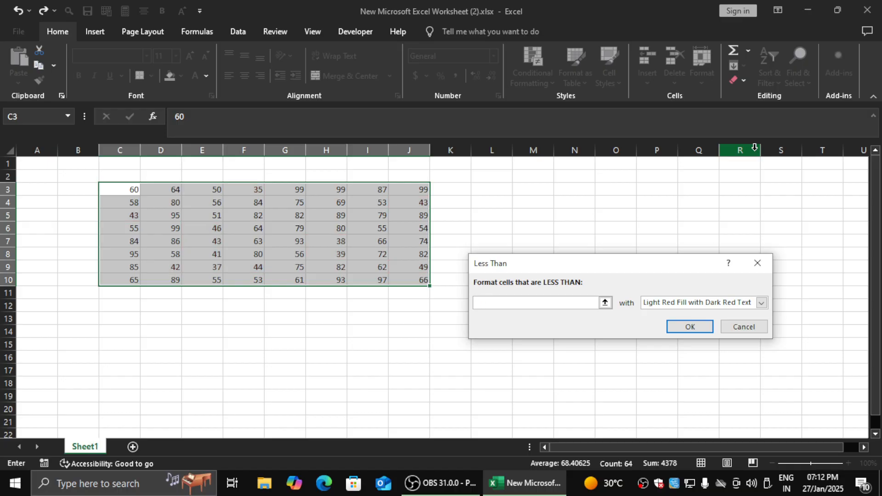
type("75")
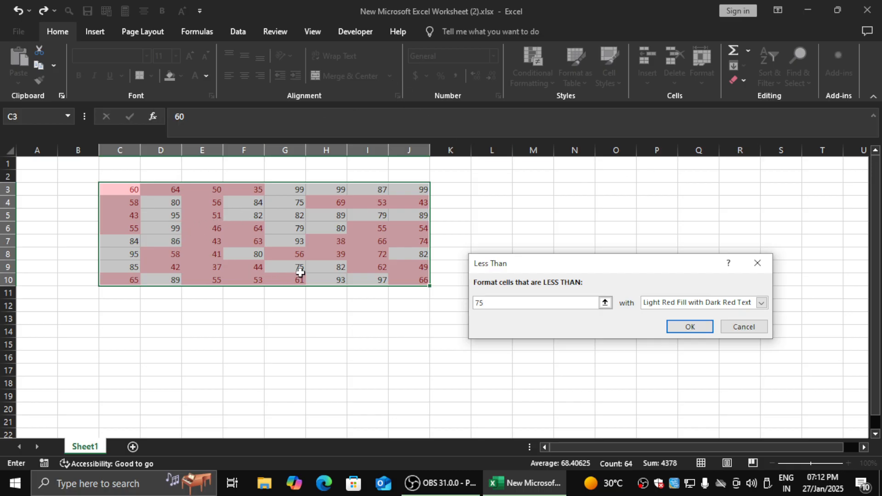
- Preview Yellow Fill with Dark Yellow Text and Green Fill with Dark Green Text for the Less Than rule, and cancel the rule
left_click(755, 305)
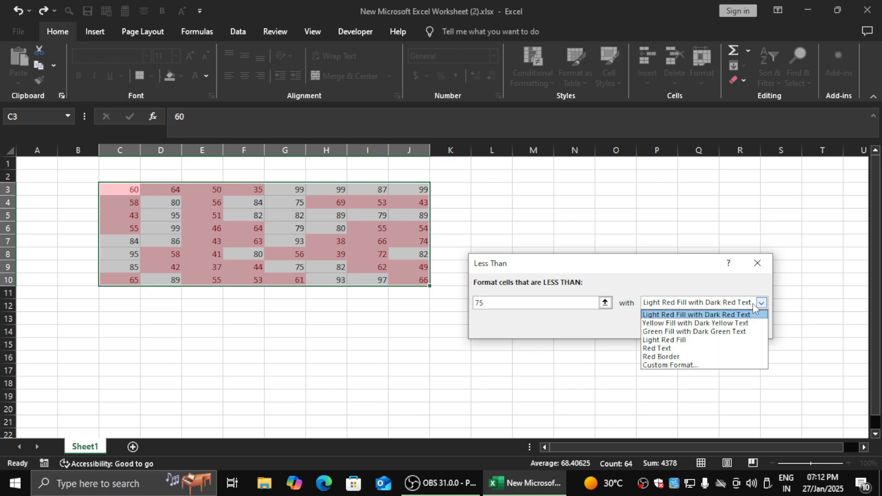
left_click(741, 324)
left_click(762, 305)
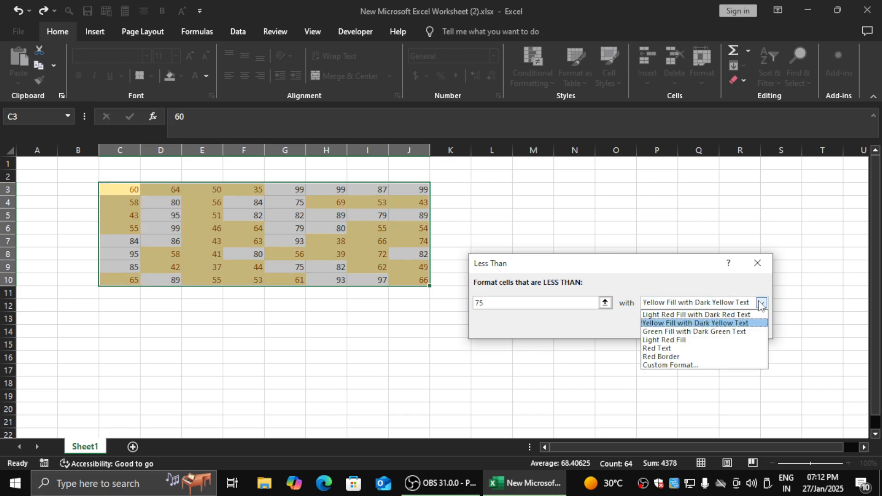
left_click(749, 331)
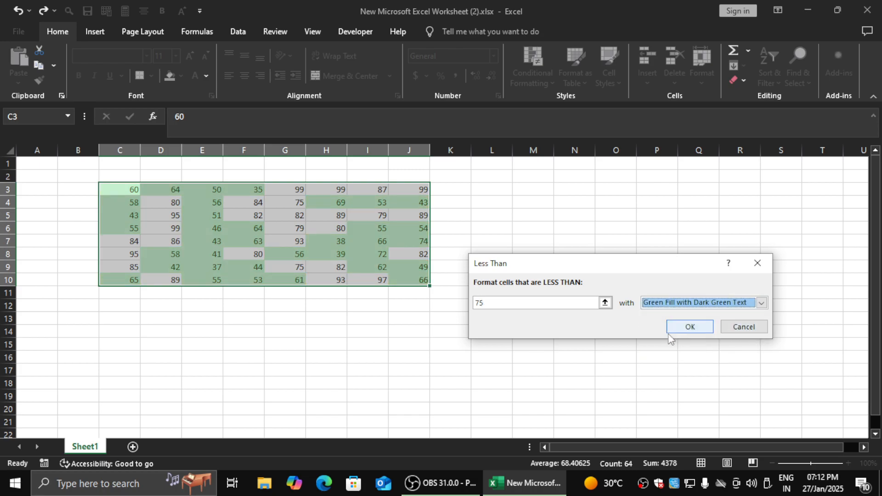
left_click(749, 326)
- Start a Between highlight rule for C3:J10 with limits of 50 and 75
left_click(538, 73)
mouse_move(566, 105)
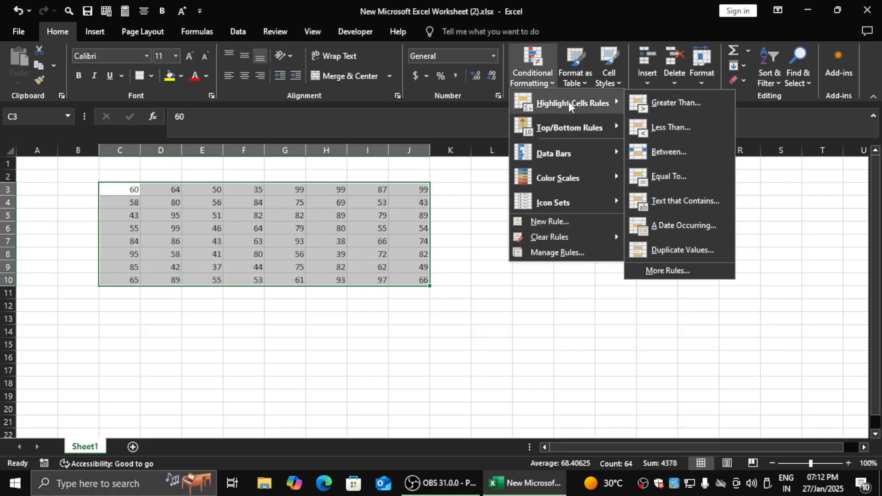
left_click(668, 152)
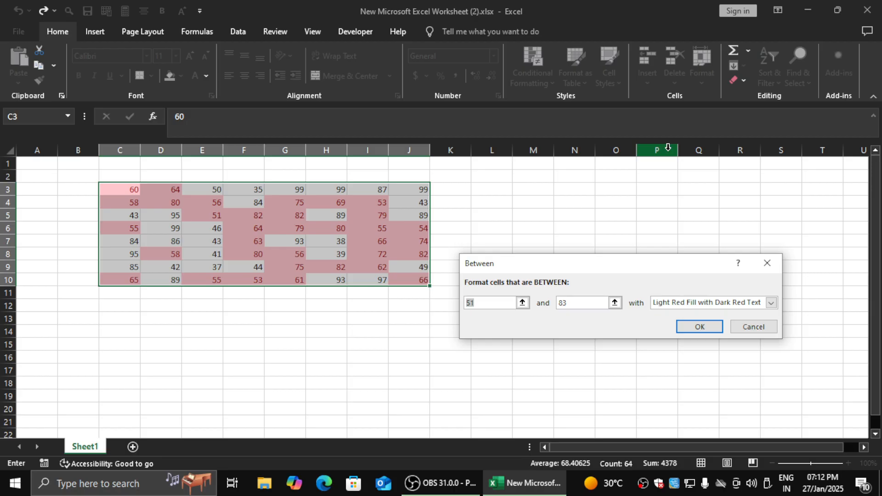
type("50")
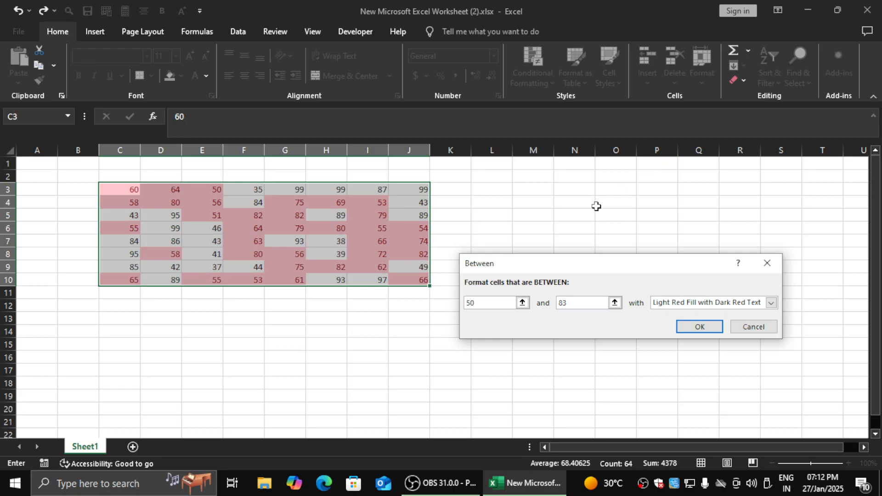
key("Tab")
type("75")
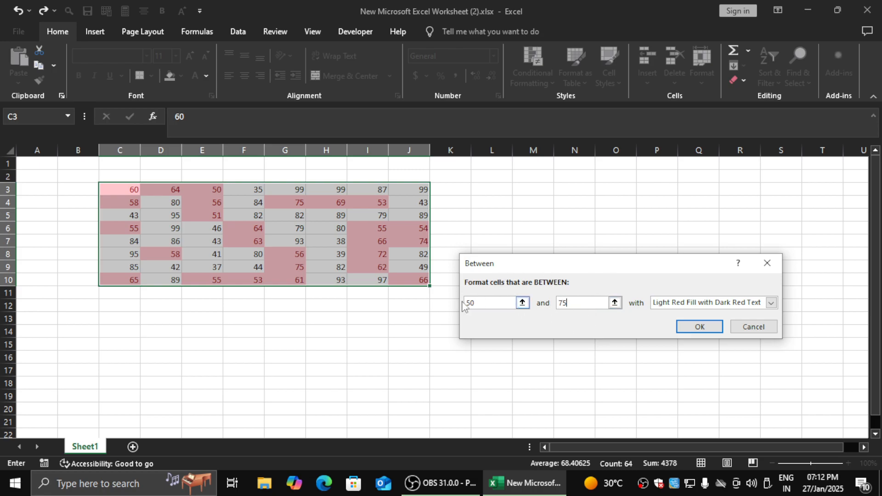
- Cancel the Between rule and start an Equal To highlight rule for C3:J10 with a value of 50
left_click(744, 322)
left_click(529, 78)
mouse_move(551, 113)
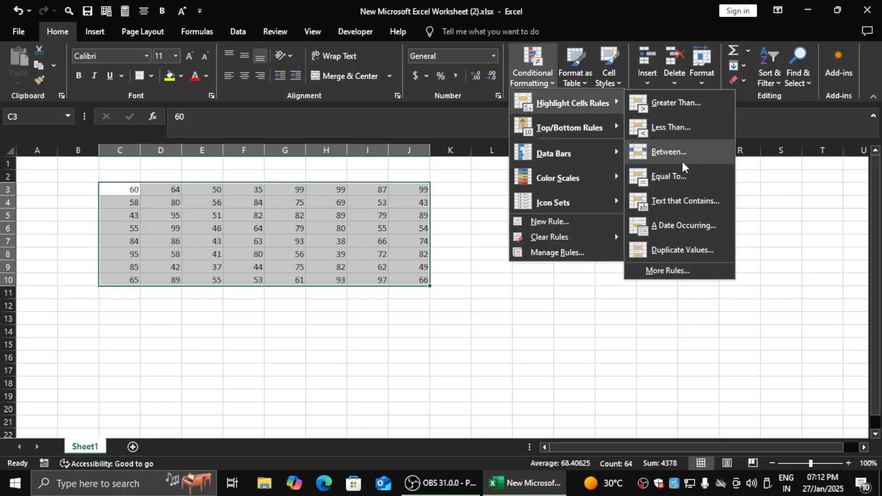
left_click(672, 178)
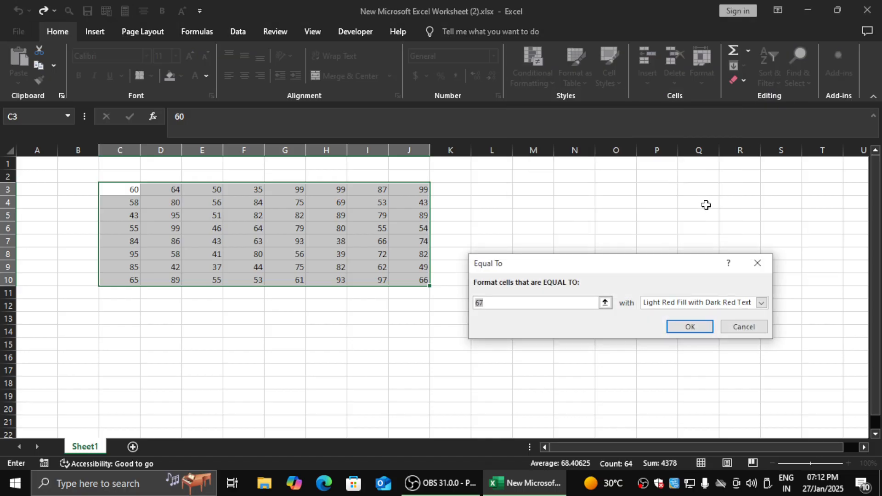
type("50")
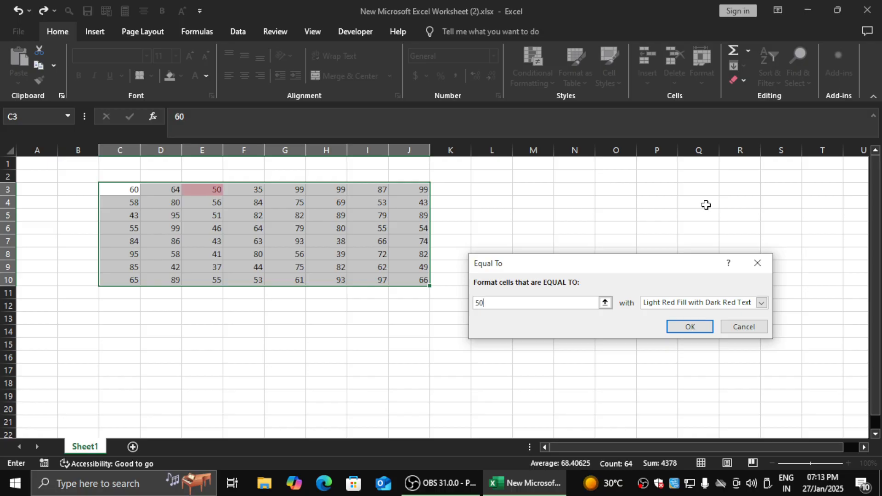
- Preview the Equal To rule with values of 35 and 99, and cancel the rule
key("BackSpace")
key("BackSpace")
type("35")
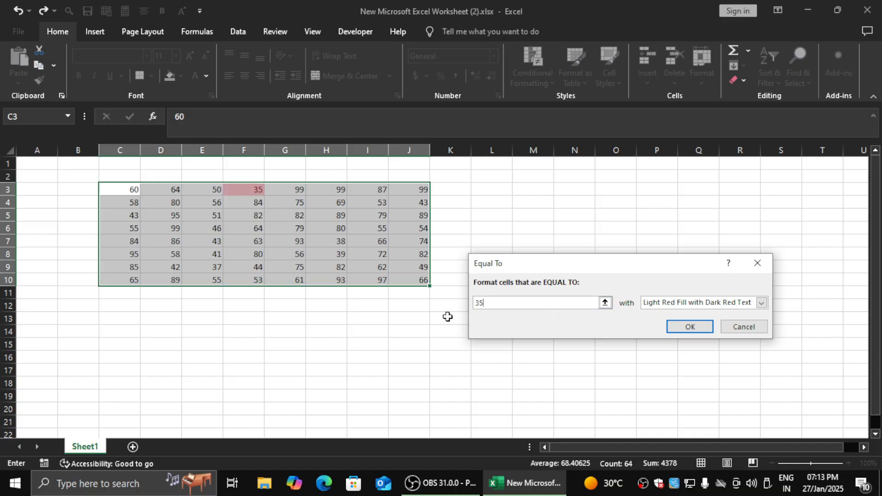
key("BackSpace")
key("BackSpace")
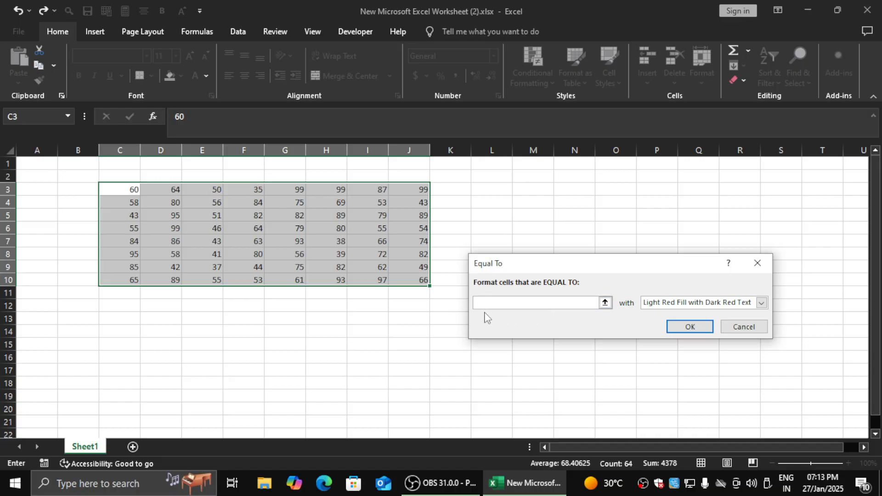
type("99")
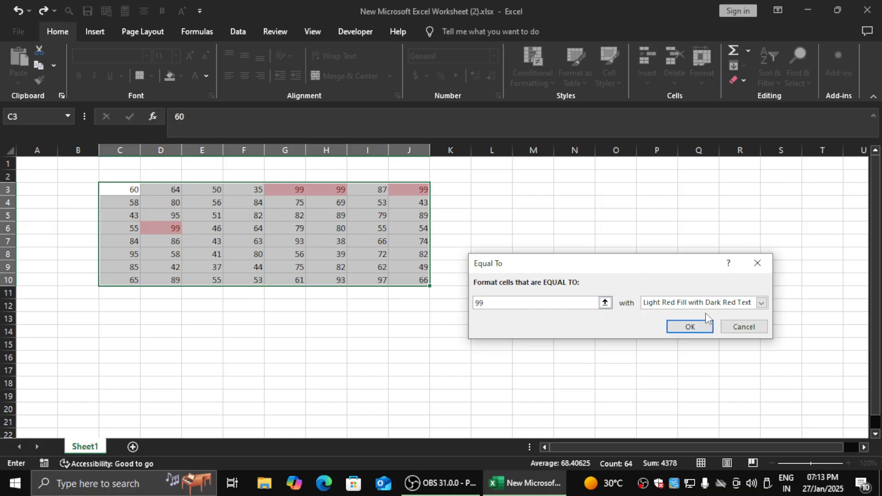
left_click(735, 332)
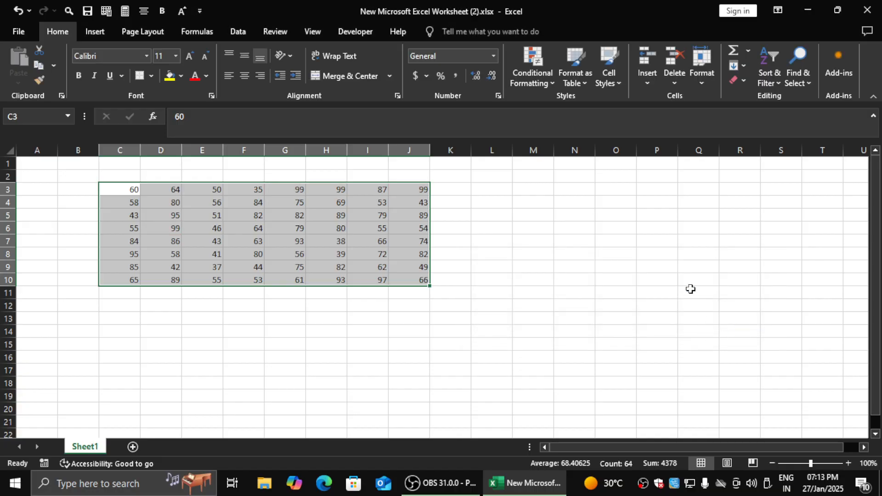
left_click(518, 83)
mouse_move(568, 105)
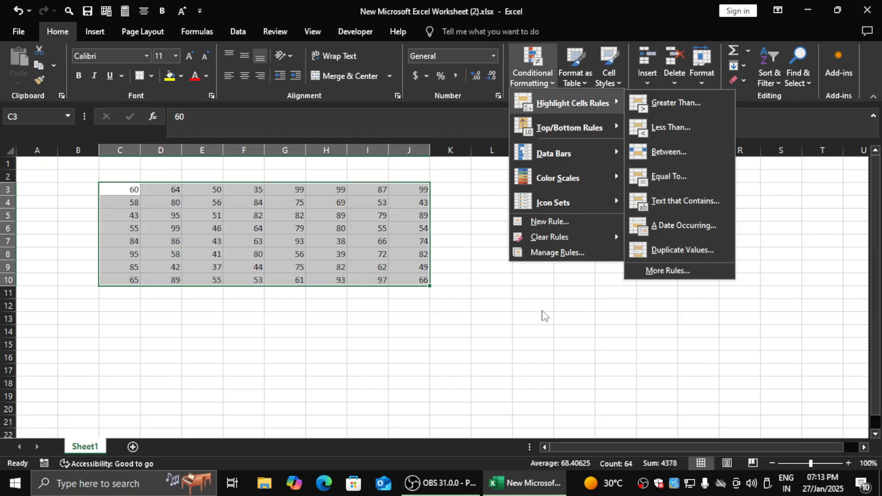
left_click(533, 313)
- Enter the title "salary sheet" in cell O2, to the side of the number block
left_click(574, 267)
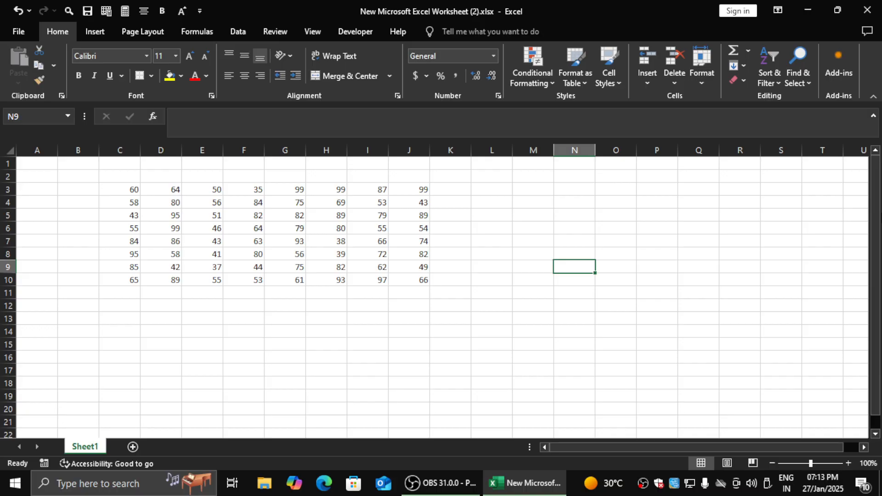
key("Right")
key("Right")
key("Right")
key("Right")
key("Right")
key("Right")
key("Right")
key("Right")
key("Right")
key("Left")
key("Left")
key("Left")
key("Up")
key("Left")
key("Left")
key("Left")
key("Up")
key("Up")
key("Up")
key("Left")
key("Up")
key("Up")
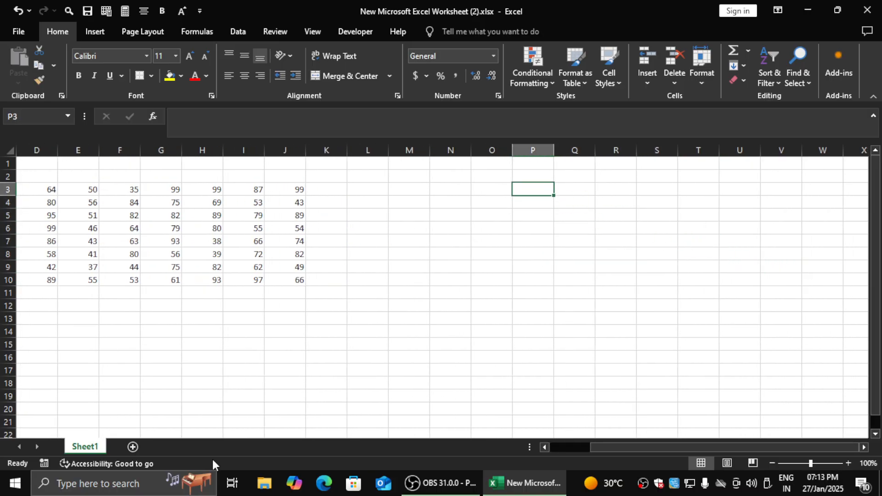
key("Left")
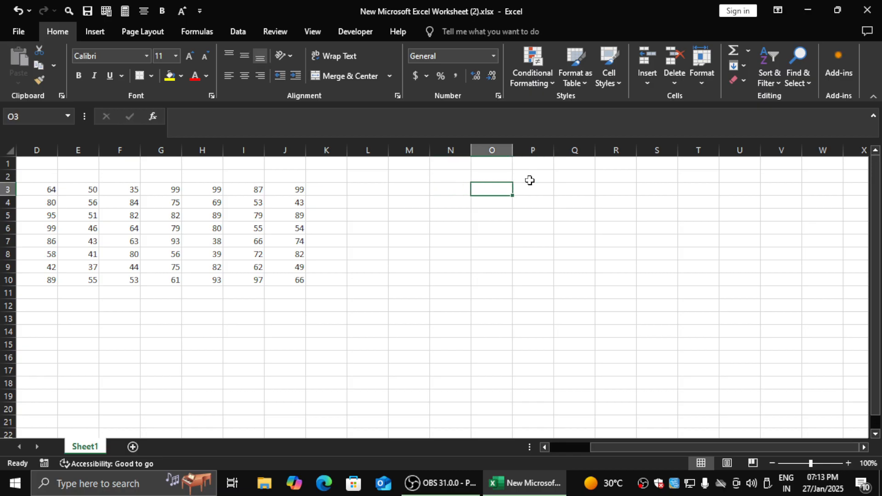
key("Up")
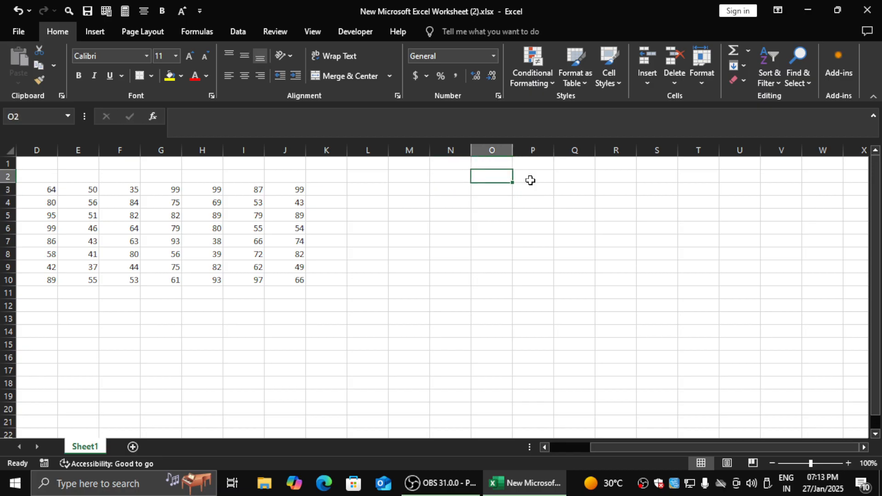
type("salary she")
key("Return")
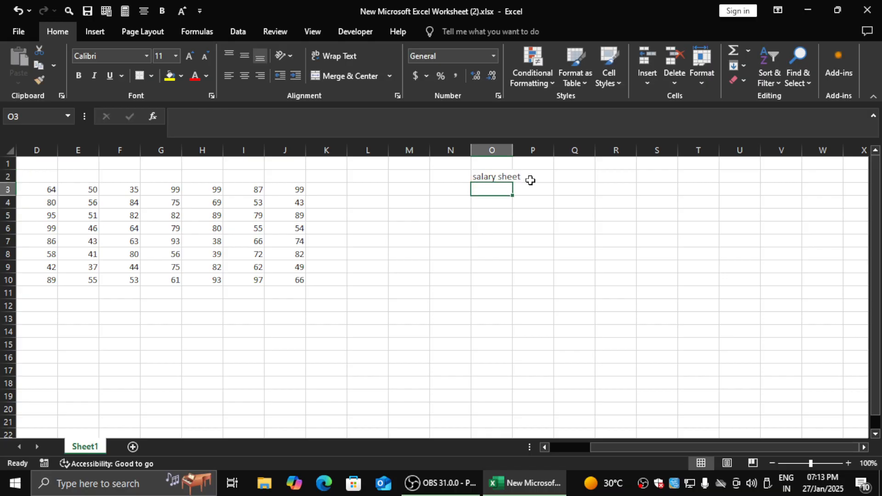
- Enter the column header "date" in cell M4 below the salary sheet title
key("Left")
key("Left")
key("Down")
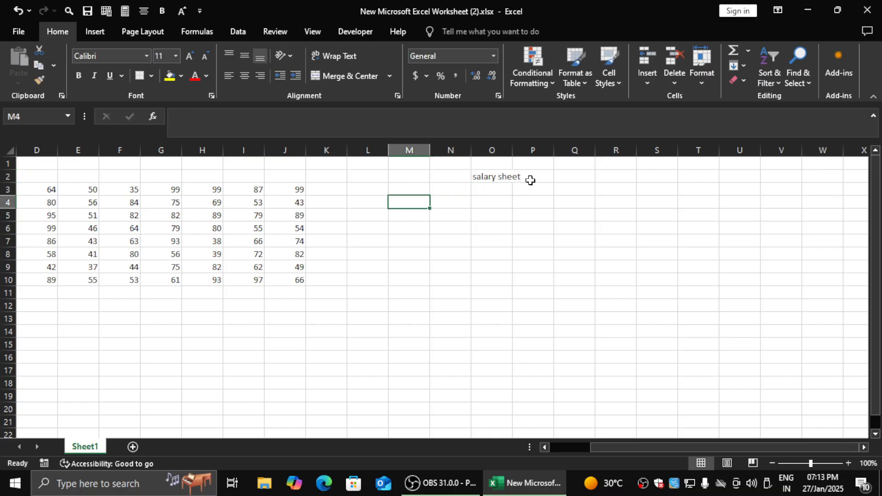
type("date")
key("ctrl+Return")
key("Right")
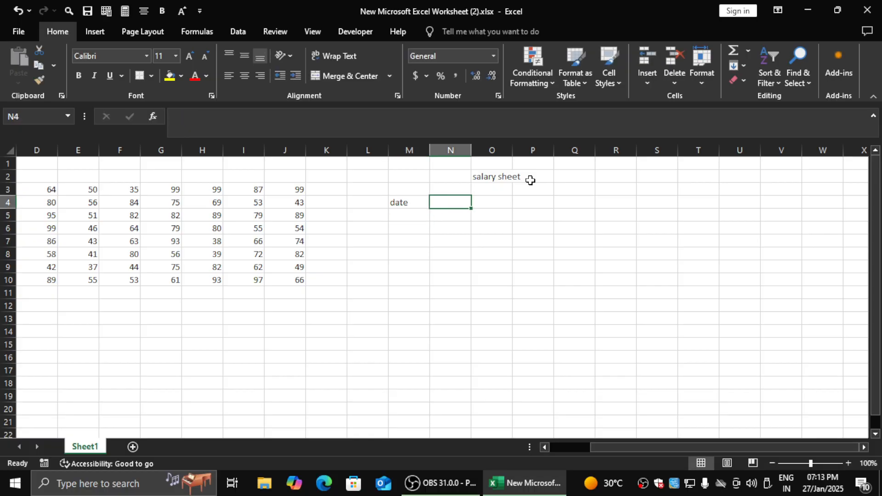
- Enter four employee first names as column headers in N4:Q4
type("ramesh")
key("Return")
key("Up")
key("Right")
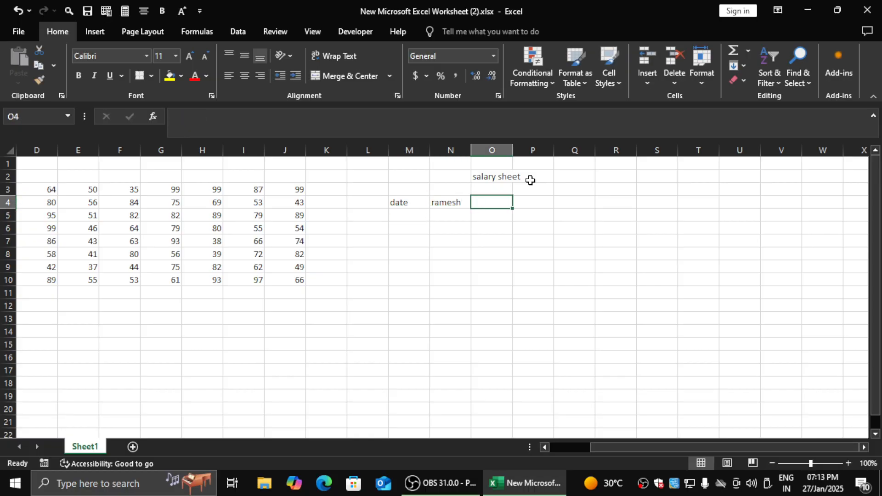
type("sure")
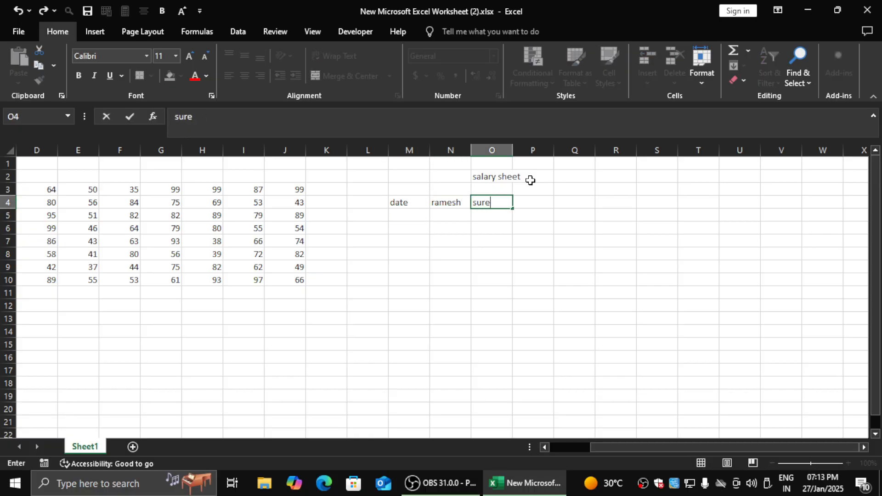
type("sh")
key("Right")
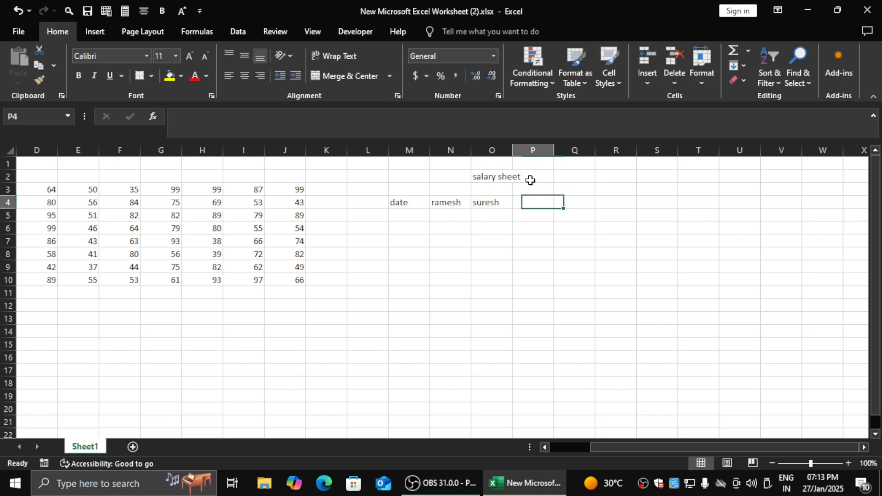
type("nagesh")
key("Right")
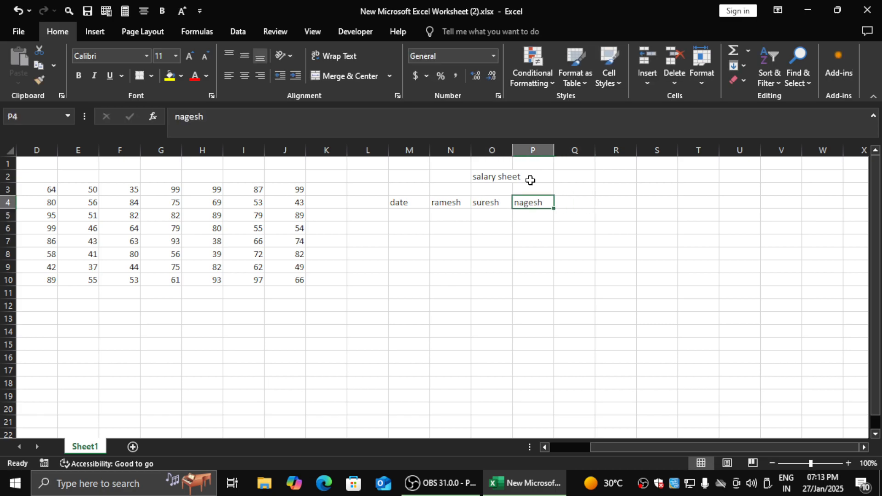
type("yog")
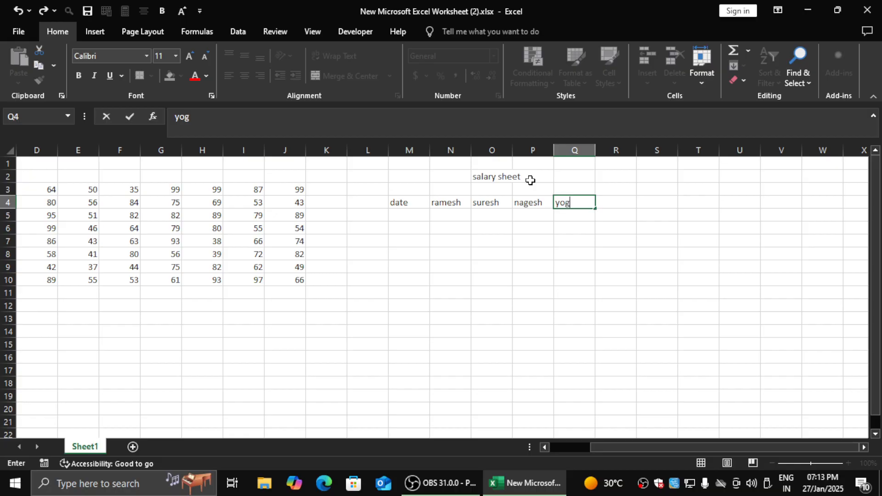
type("esh")
key("Return")
- Enter the starting date 01/01/2025 in M5 under the date header
key("Left")
key("Left")
key("Left")
key("Left")
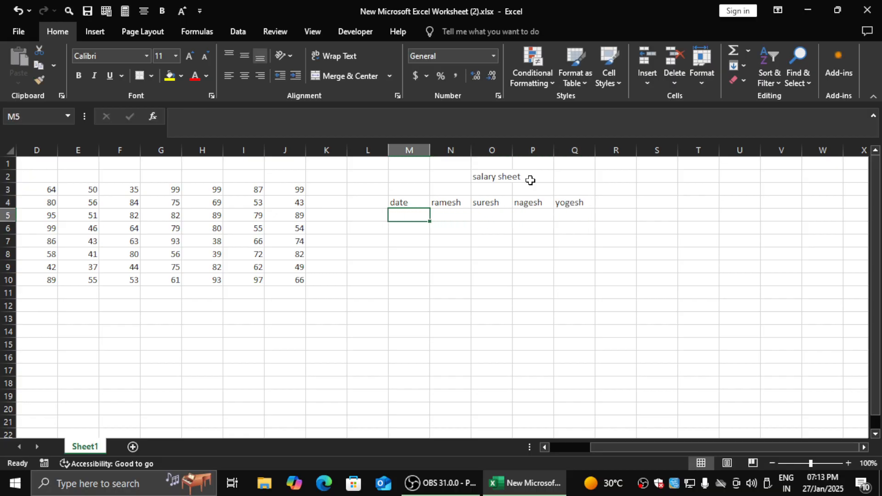
type("01")
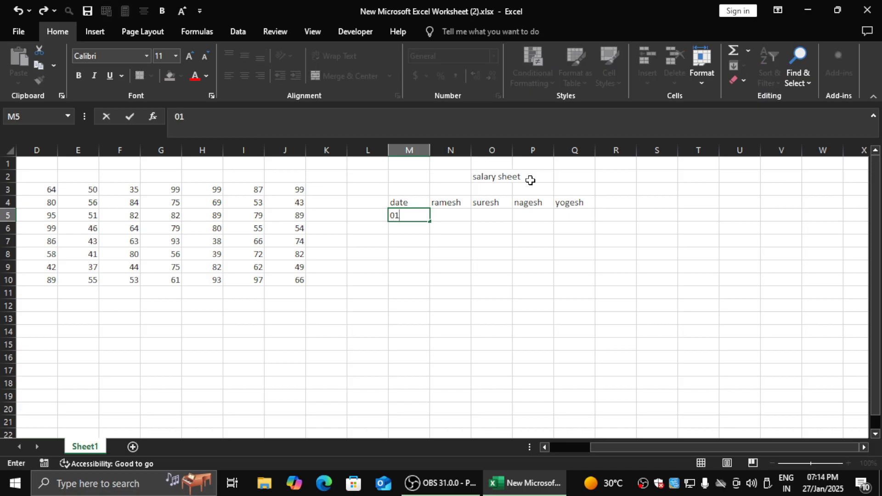
type("/02/2")
key("BackSpace")
key("BackSpace")
key("BackSpace")
key("BackSpace")
key("BackSpace")
type("1/01/2025")
key("Return")
key("Up")
key("Down")
- Enter the formula +M5+1 in M6 to produce the following day's date
type("+")
key("Up")
type("+1")
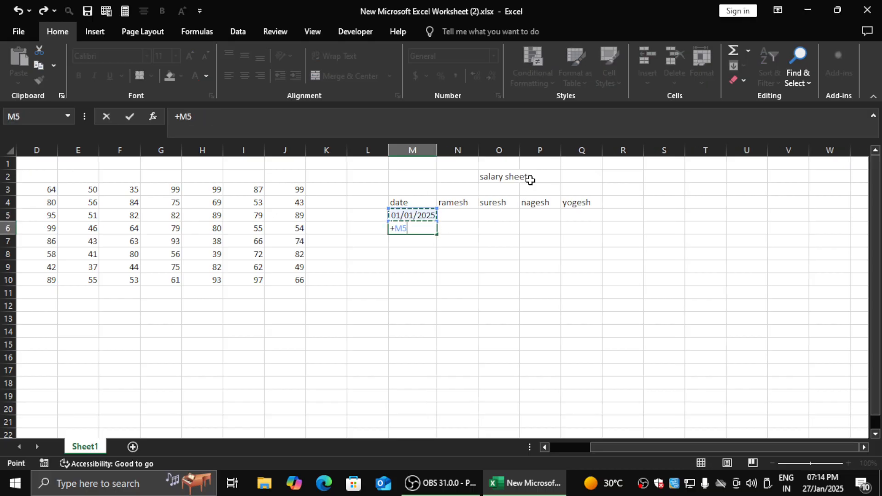
key("ctrl+Return")
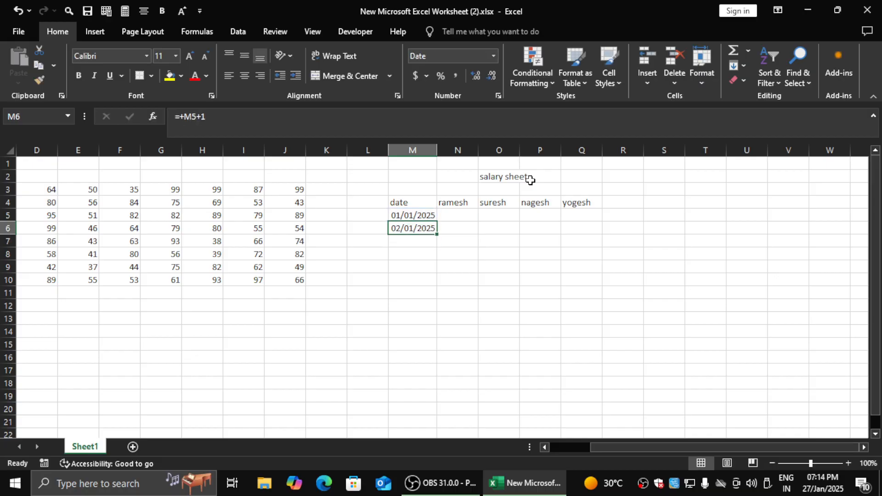
- Copy the date formula in M6 down column M through row 28
key("ctrl+c")
key("shift+Down")
key("shift+Down")
key("shift+Down")
- Copy the last date formula in M28 down column M through row 38
key("shift+Down")
key("shift+Down")
key("shift+Down")
key("shift+Down")
key("shift+Down")
key("shift+Down")
key("shift+Down")
key("shift+Down")
key("shift+Down")
key("shift+Down")
key("shift+Down")
key("shift+Down")
key("shift+Down")
key("shift+Down")
key("shift+Down")
key("shift+Down")
key("shift+Down")
key("shift+Down")
key("shift+Down")
key("ctrl+v")
scroll(530, 180, "up", 3)
key("Escape")
key("Down")
key("ctrl+Down")
key("Down")
key("Up")
key("ctrl+c")
key("shift+Down")
key("shift+Down")
key("shift+Down")
key("shift+Down")
key("shift+Down")
key("shift+Down")
key("shift+Down")
key("shift+Down")
key("shift+Down")
key("shift+Down")
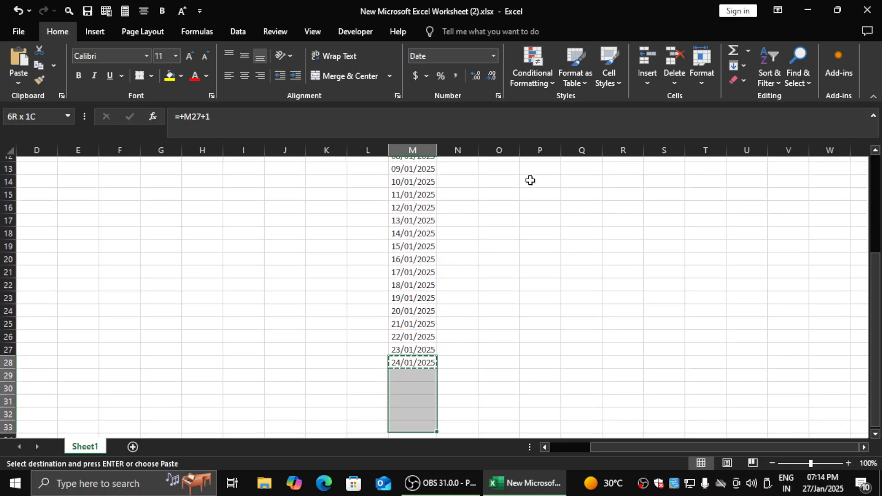
key("ctrl+v")
key("Escape")
key("Up")
key("Up")
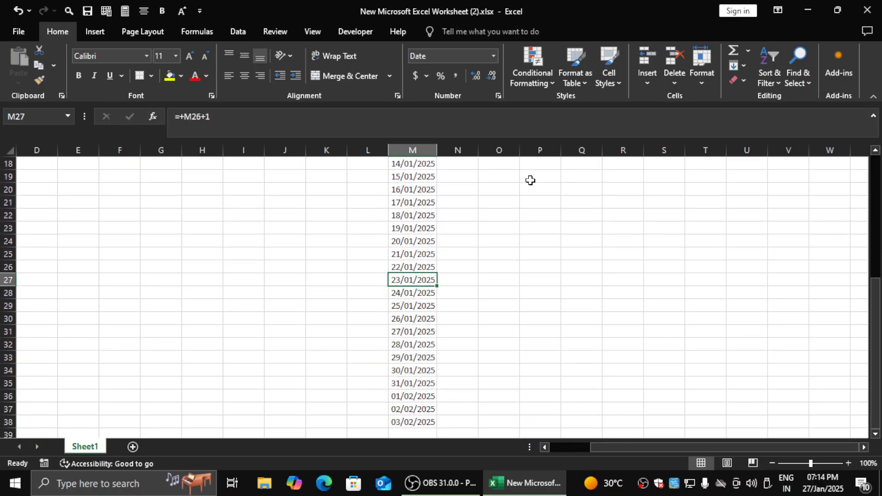
key("ctrl+Up")
key("Down")
key("Right")
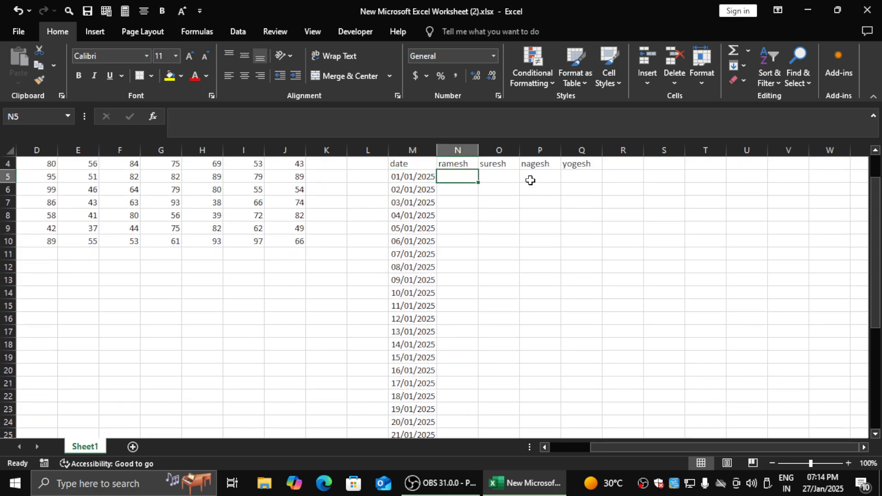
left_click(509, 214)
key("Up")
key("Up")
key("Up")
key("Up")
key("Up")
key("Up")
key("Up")
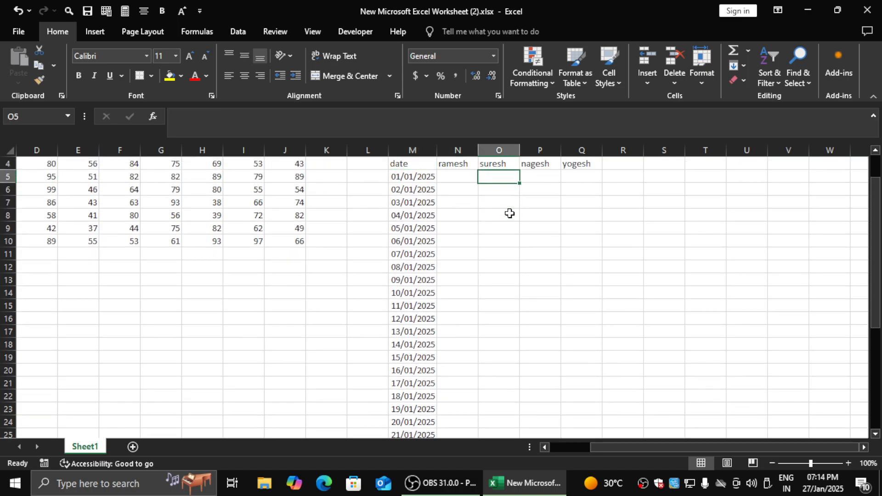
key("Down")
key("Down")
key("Down")
key("Down")
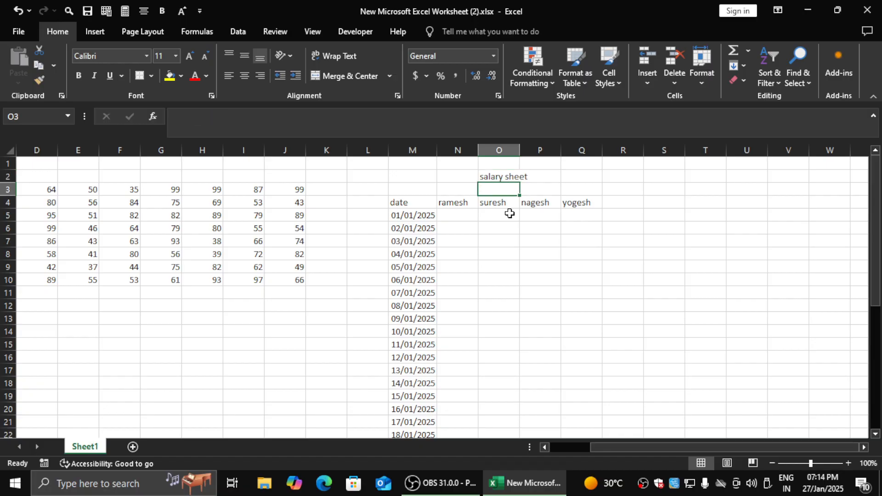
- Add a Text That Contains rule to N5:Q38 formatting PRESENT with Green Fill with Dark Green Text
key("Left")
key("Left")
key("Right")
key("shift+Right")
key("shift+Right")
key("shift+Right")
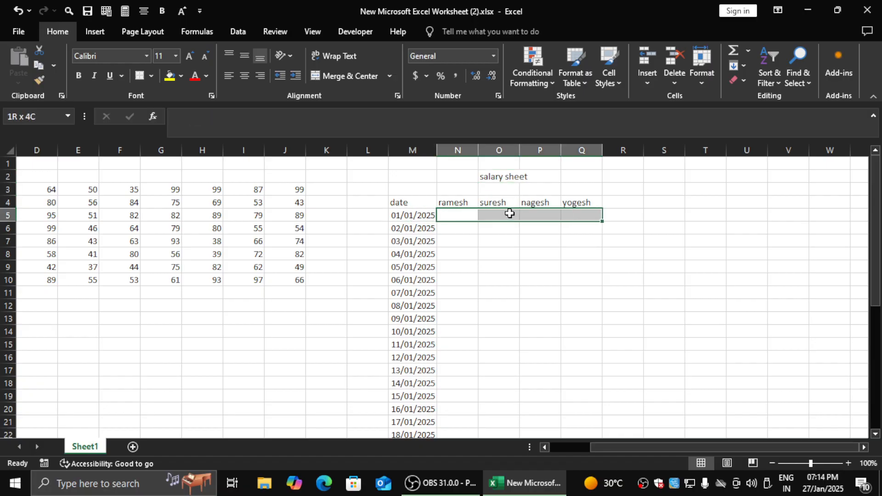
key("shift+Down")
key("shift+Down")
key("shift+Down")
key("shift+Down")
key("shift+Down")
key("shift+Down")
key("shift+Down")
key("shift+Down")
key("shift+Down")
key("shift+Down")
key("shift+Down")
key("shift+Down")
key("shift+Down")
key("shift+Down")
key("shift+Down")
key("shift+Down")
key("shift+Down")
key("shift+Down")
key("shift+Down")
key("shift+Down")
key("shift+Down")
key("shift+Down")
key("shift+Down")
key("shift+Down")
key("shift+Down")
key("shift+Down")
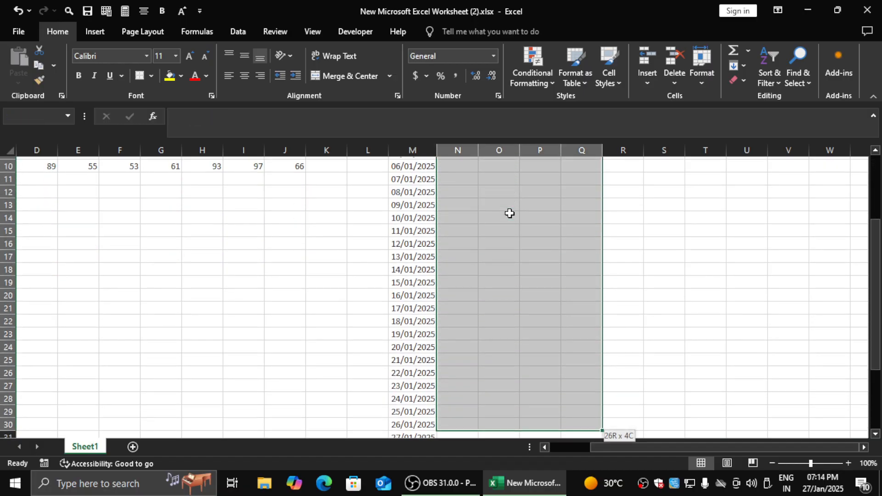
key("shift+Down")
key("shift+Down")
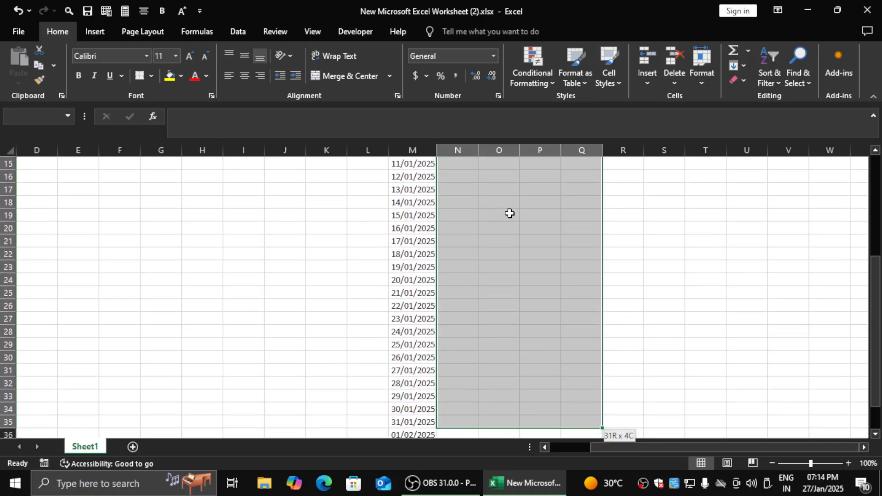
key("shift+Down")
key("shift+Down")
key("shift+Down")
key("shift+Down")
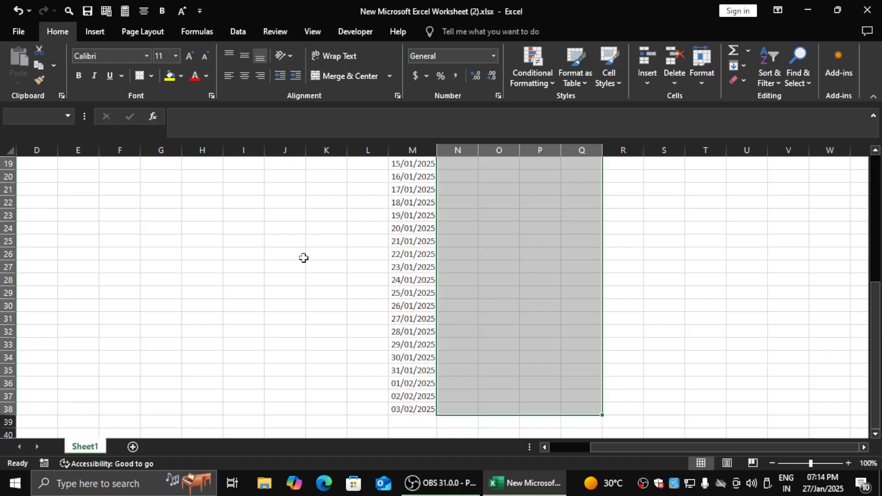
left_click_drag(875, 313, 879, 175)
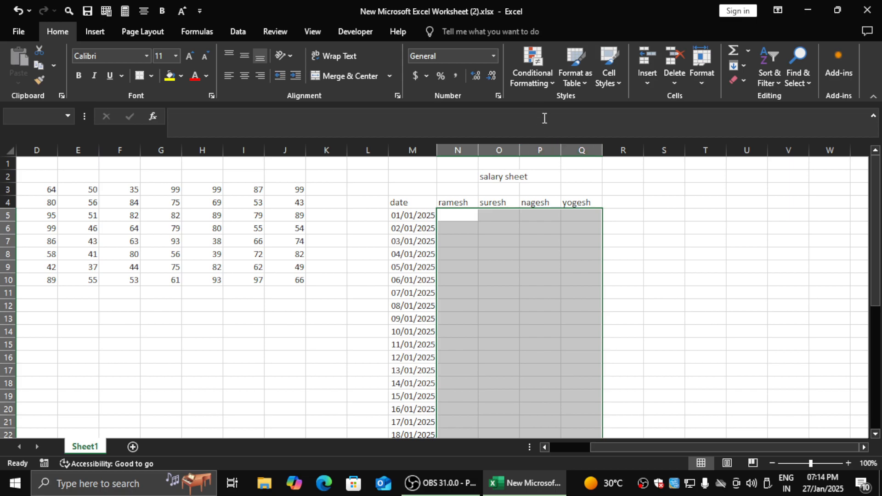
left_click(535, 74)
mouse_move(576, 113)
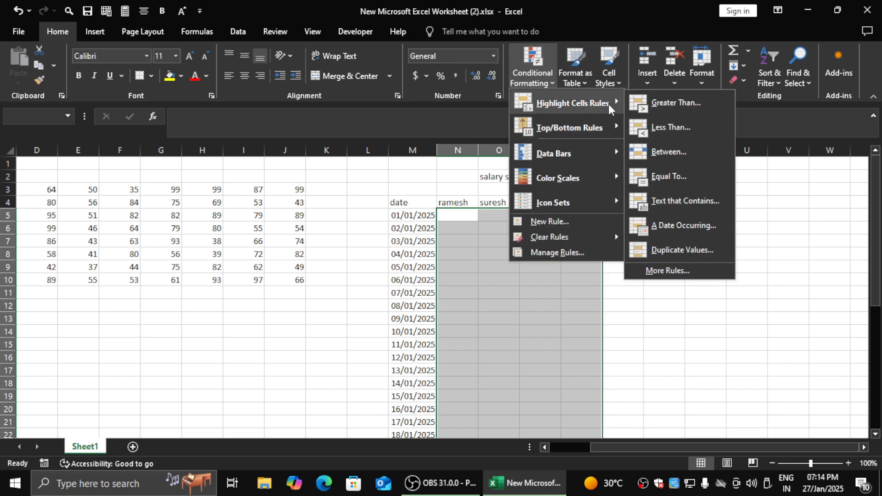
left_click(672, 202)
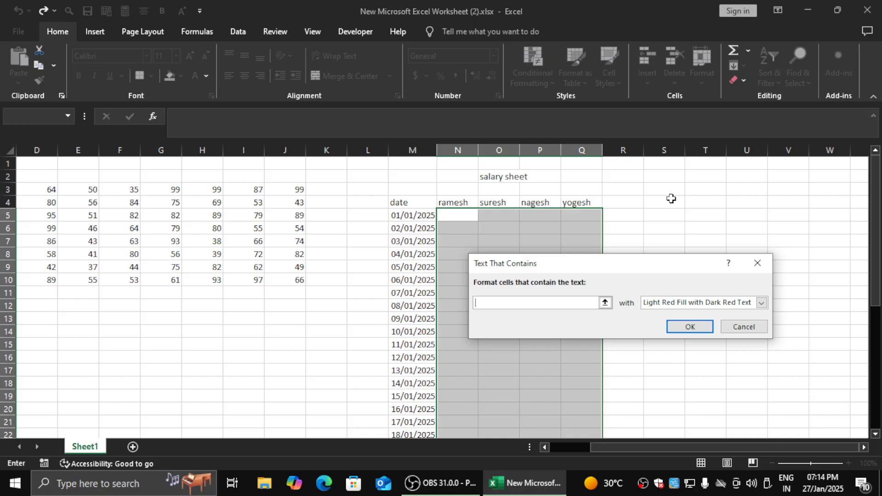
type("PRESENT")
left_click(740, 305)
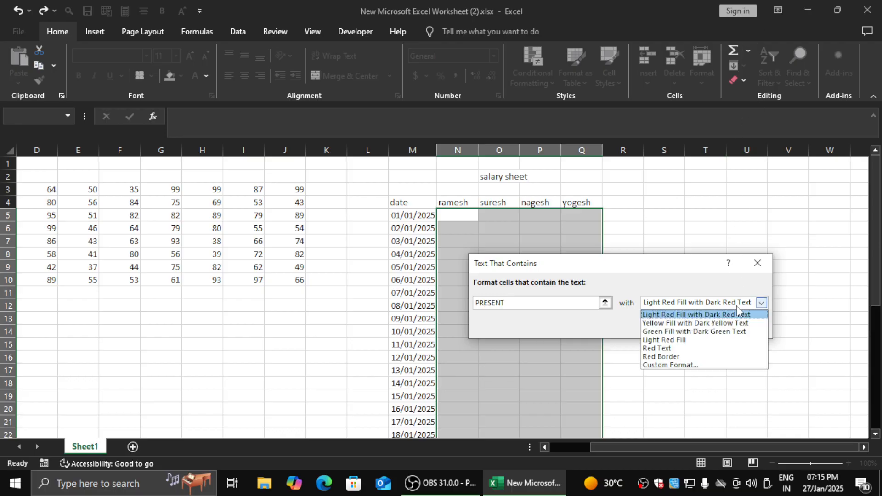
left_click(732, 332)
left_click(696, 327)
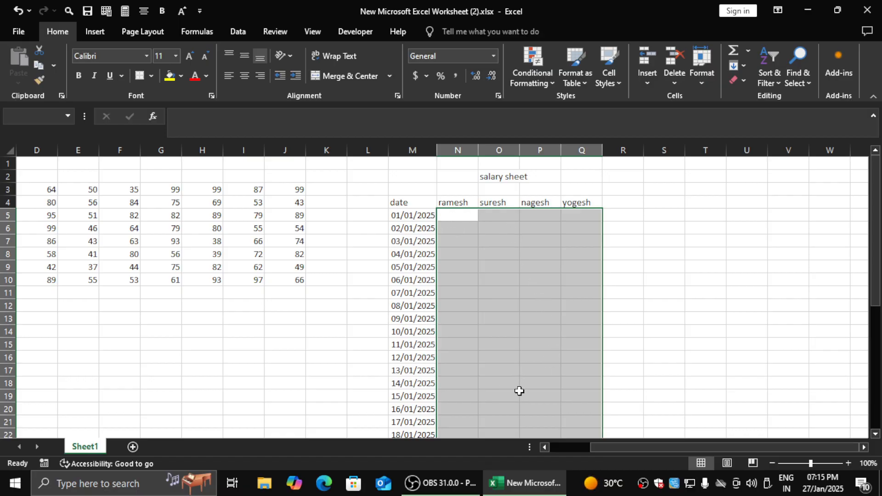
- Add a Text That Contains rule to N5:Q38 formatting APSENT with Light Red Fill with Dark Red Text
left_click(525, 74)
mouse_move(564, 117)
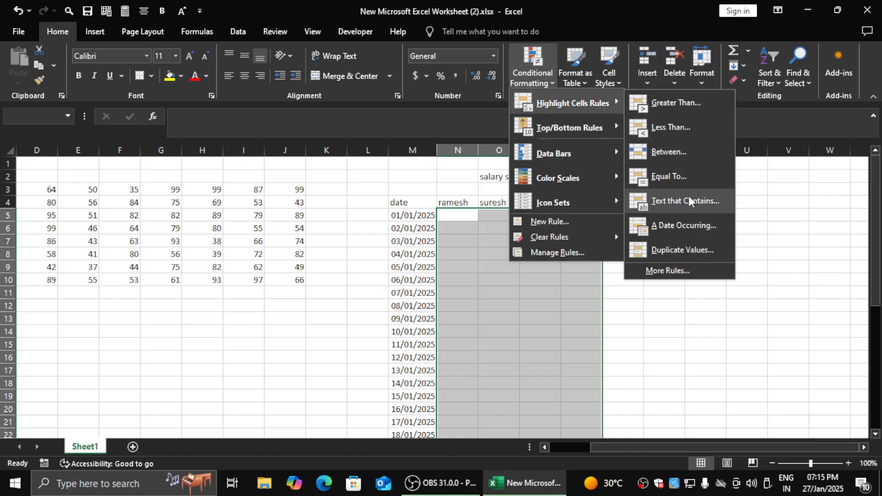
left_click(690, 195)
type("APSENT")
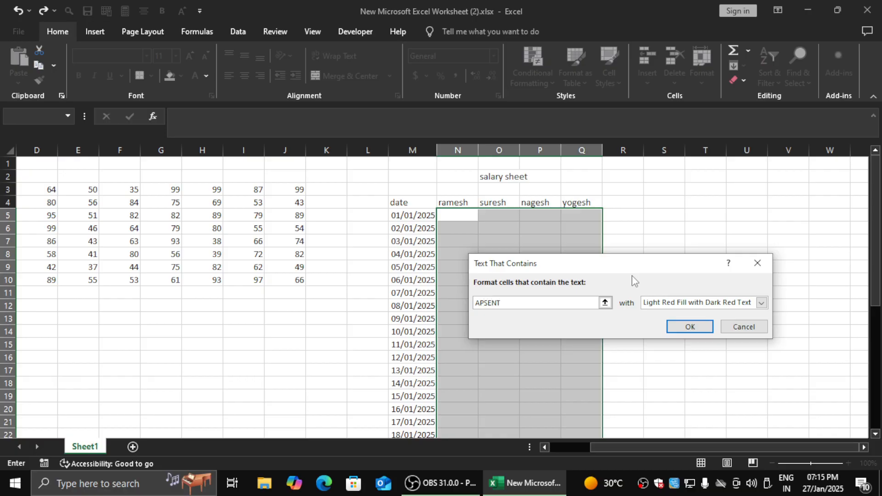
left_click(685, 303)
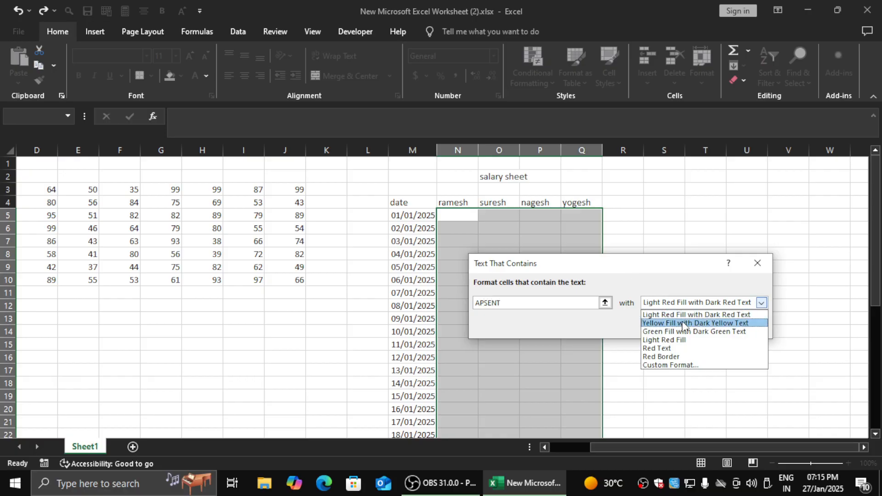
left_click(685, 315)
left_click(683, 327)
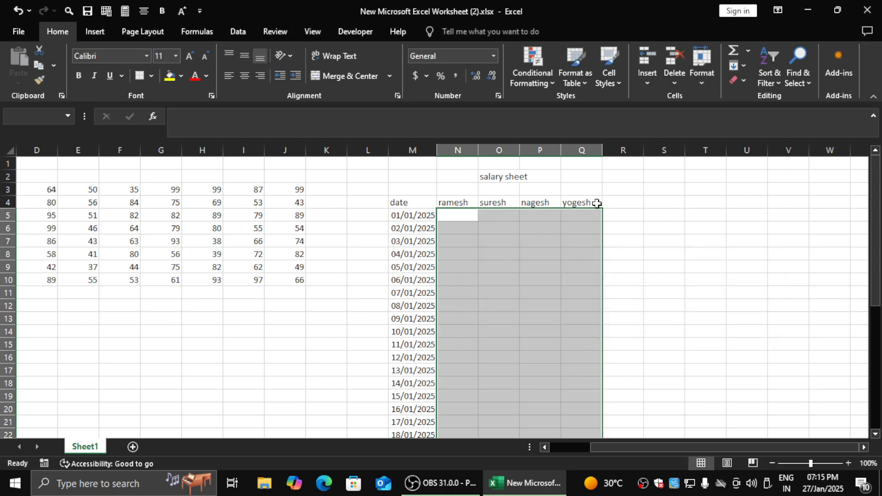
- Add a Text That Contains rule to N5:Q38 formatting LEAVE with Yellow Fill with Dark Yellow Text
left_click(536, 75)
mouse_move(572, 103)
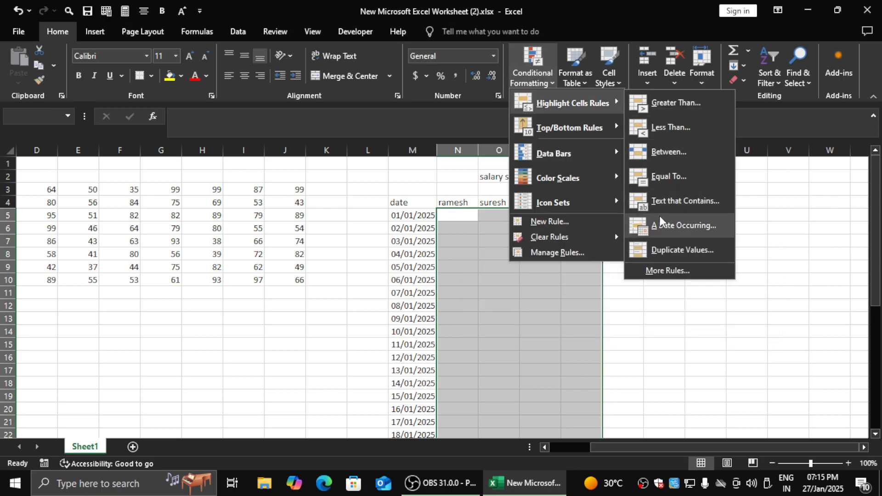
left_click(674, 210)
type("LEAVE")
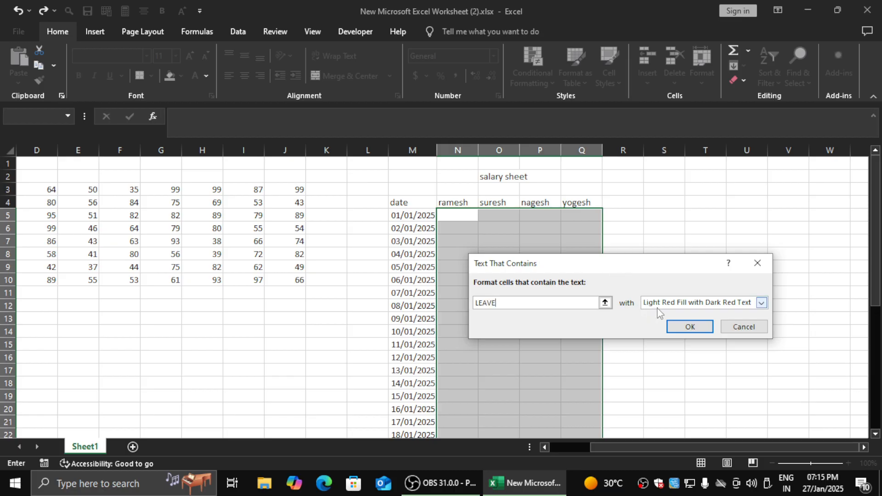
left_click(762, 303)
left_click(690, 322)
left_click(690, 327)
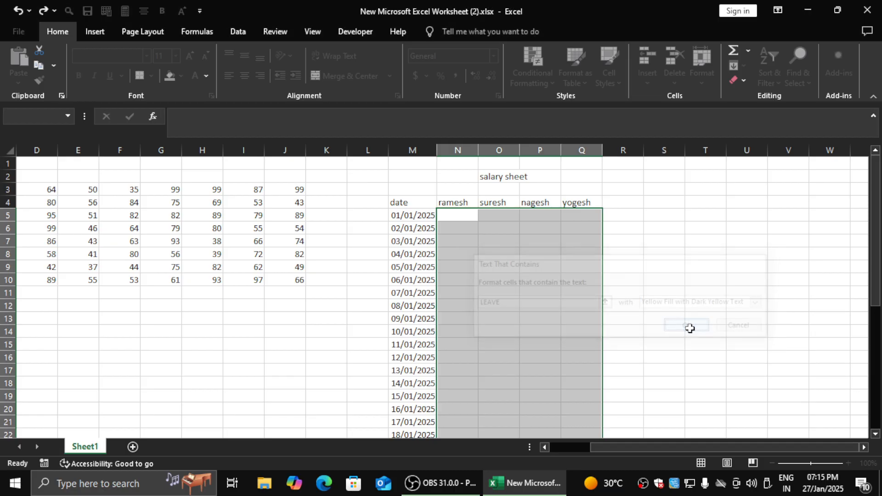
- Enter PRESENT in N5 as the attendance for 01/01/2025
left_click(463, 217)
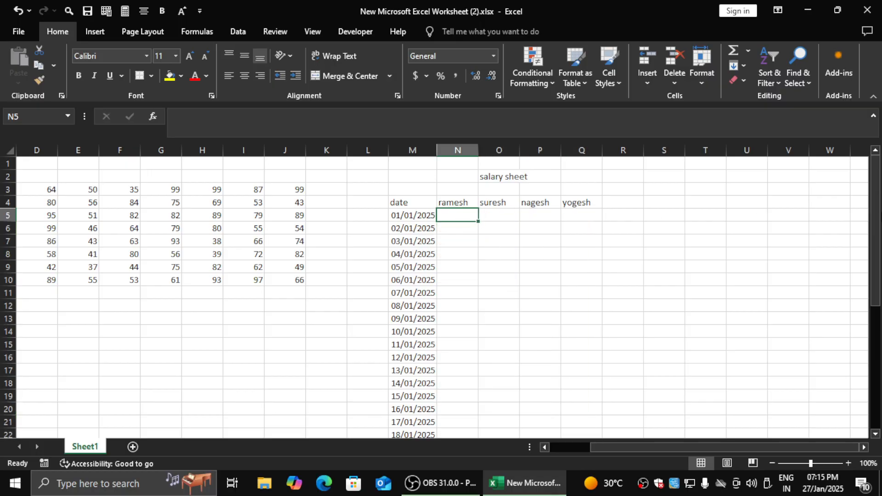
type("PRESEN")
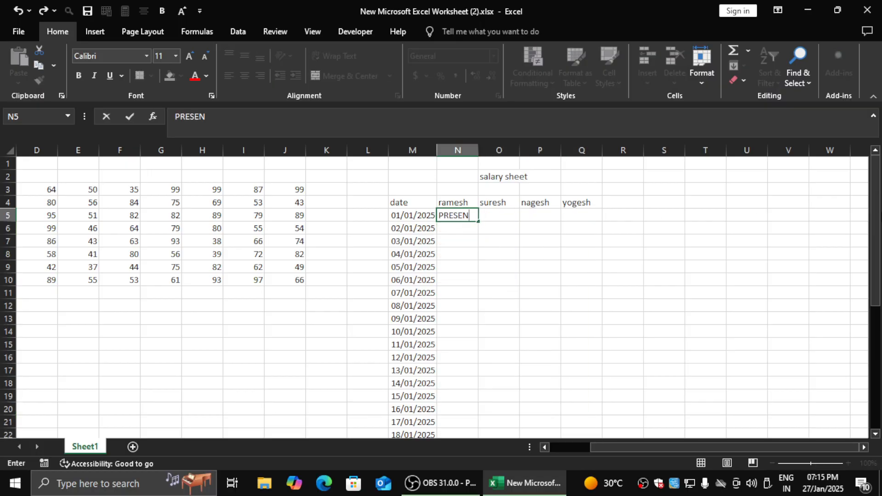
type("T")
key("Return")
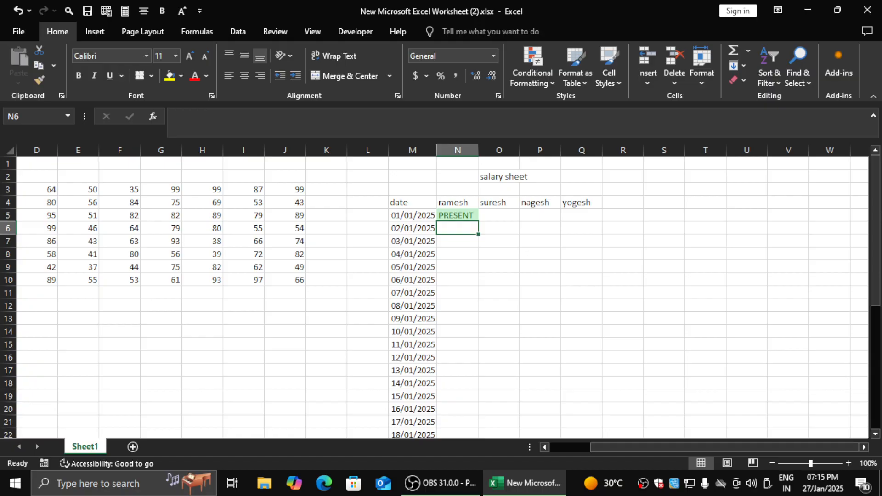
- Enter ABSENT in N6 as the attendance for 02/01/2025
type("AB")
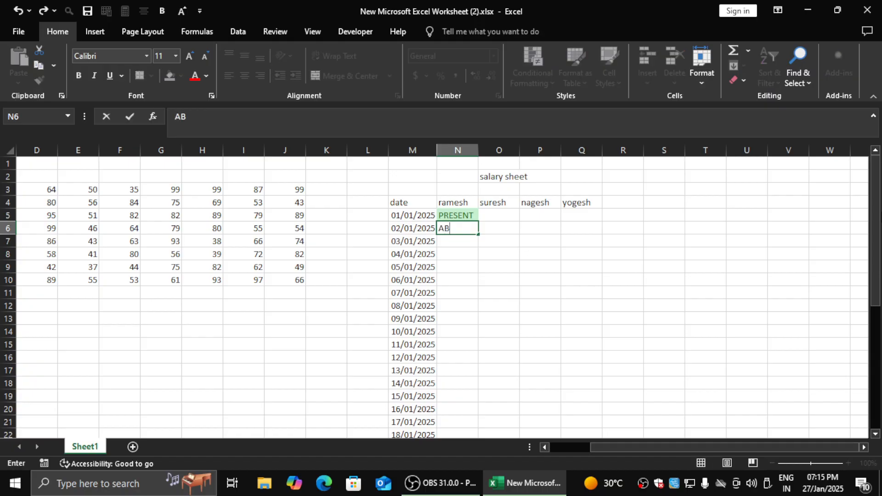
type("SENT")
key("Return")
key("Up")
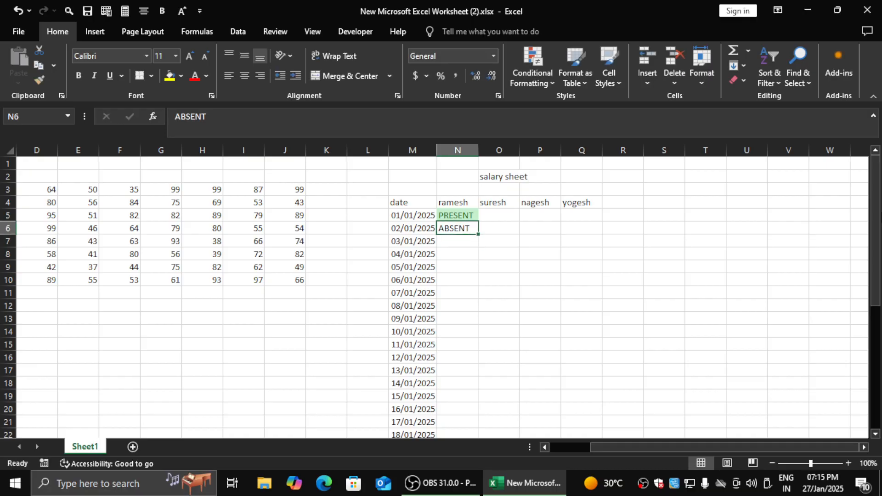
type("ABSENT")
key("Return")
key("Up")
key("F2")
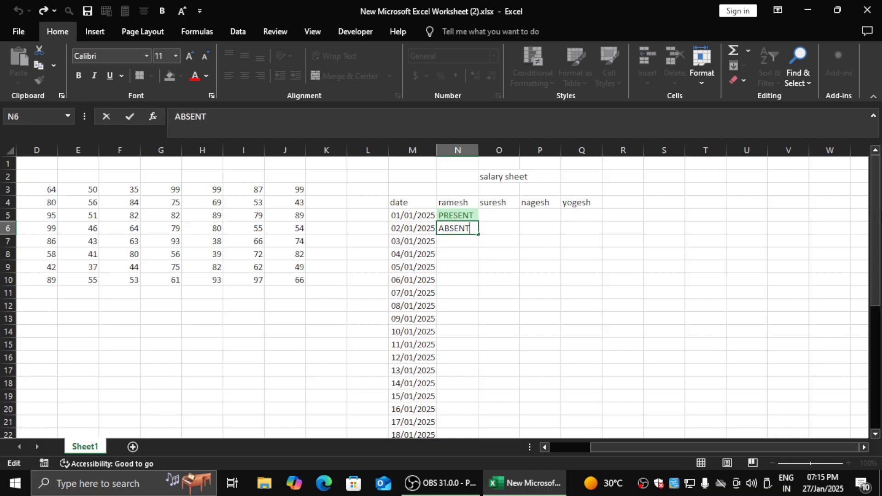
key("Escape")
left_click(531, 74)
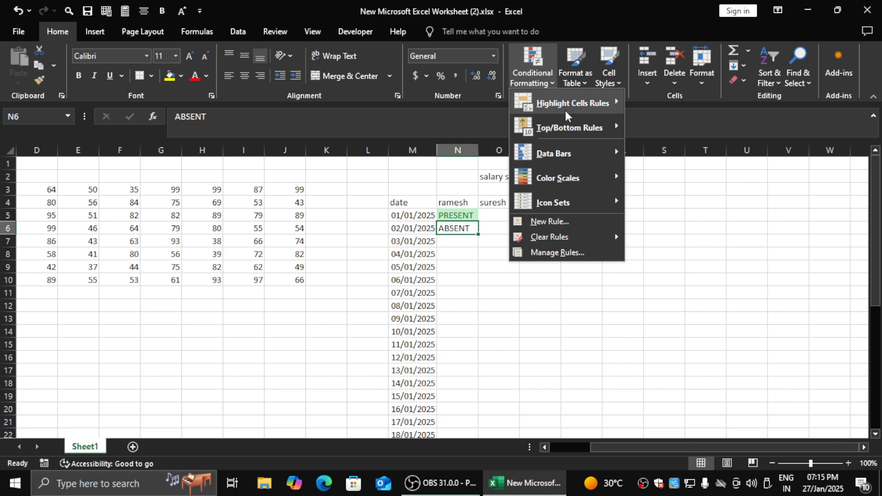
mouse_move(564, 107)
left_click(667, 202)
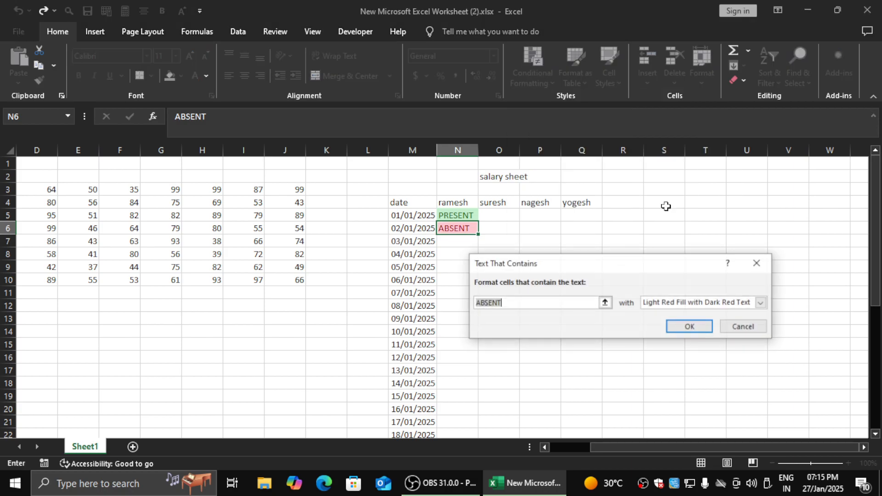
key("Escape")
- Add a Text That Contains rule to N5:Q38 formatting the correctly spelled ABSENT with Light Red Fill with Dark Red Text
left_click(505, 238)
left_click(458, 204)
left_click_drag(459, 220, 577, 413)
left_click(543, 75)
mouse_move(582, 105)
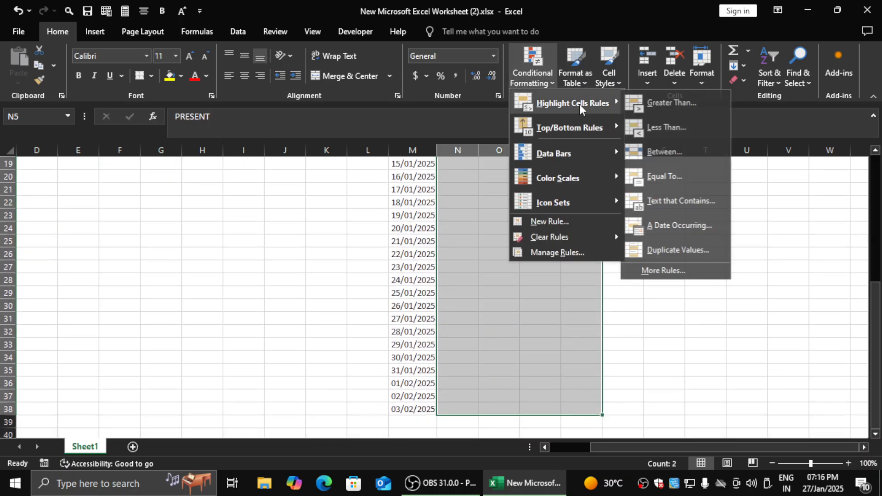
left_click(678, 201)
left_click(527, 303)
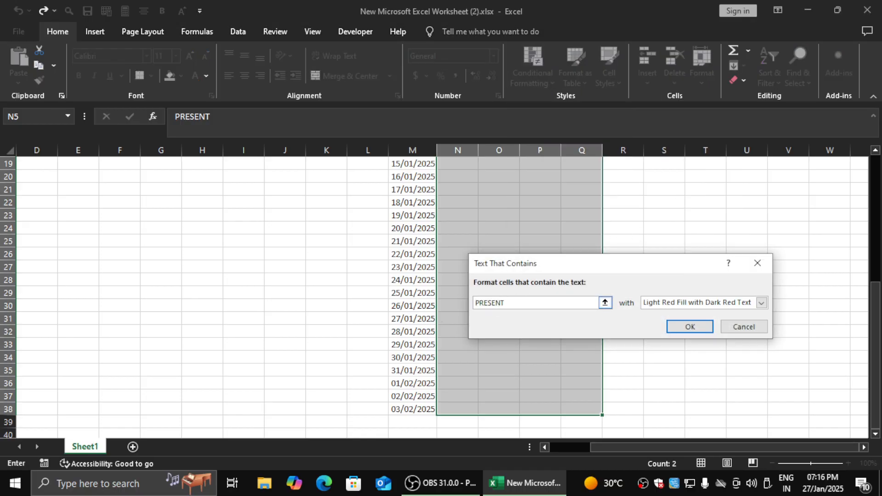
left_click_drag(516, 302, 371, 297)
type("ABSENT")
left_click(676, 326)
- Enter ABSENT in N7 as the attendance for 03/01/2025
left_click(498, 292)
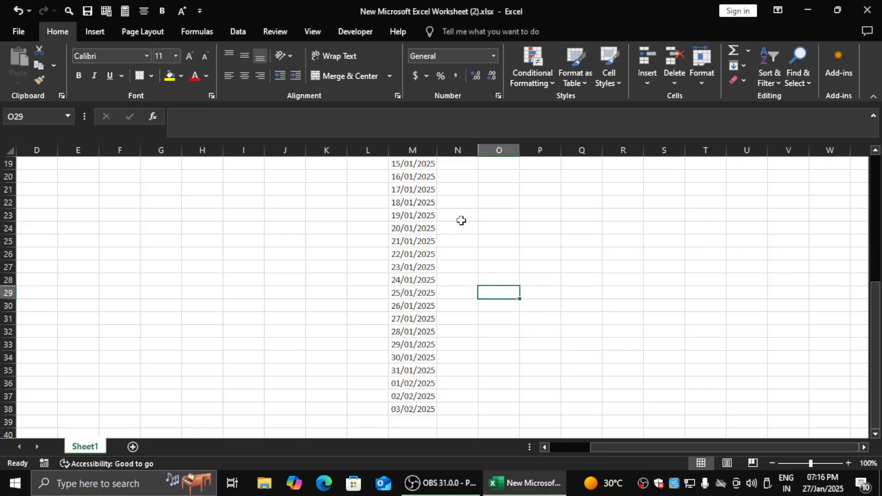
key("ctrl+Up")
key("Left")
key("Down")
key("Down")
key("Down")
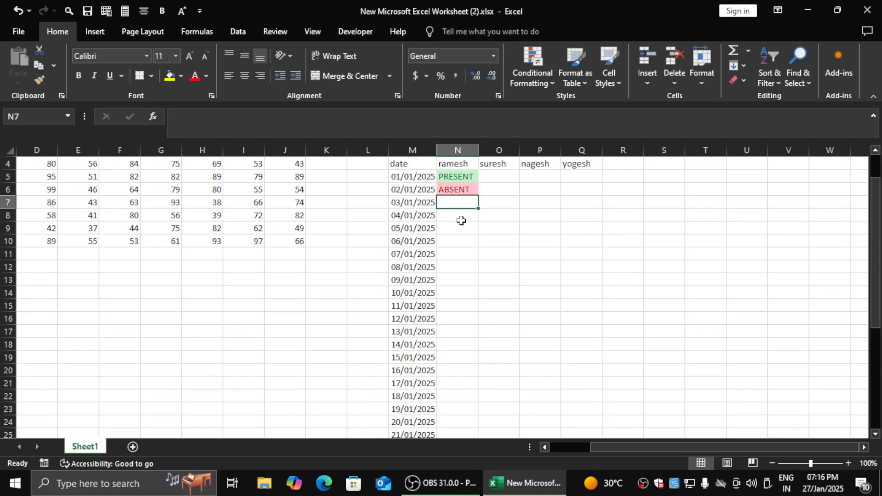
type("ABSENT")
key("Return")
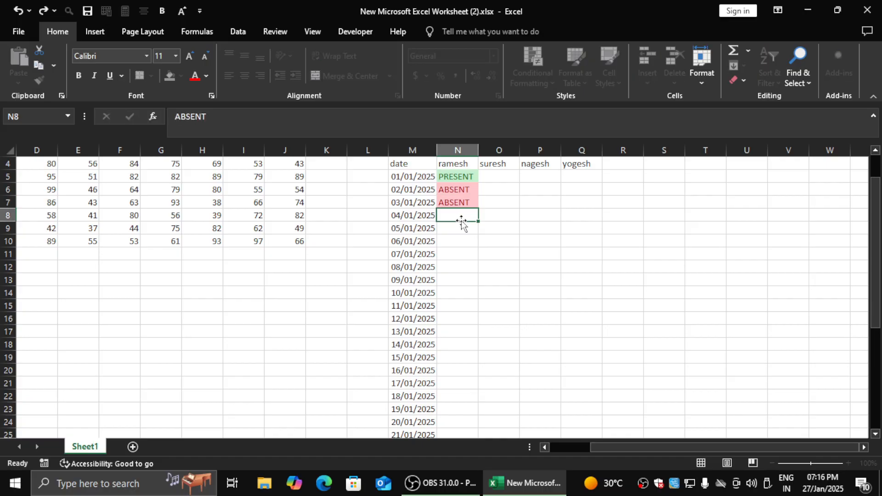
key("Up")
key("Right")
key("Up")
key("Right")
key("Left")
key("Up")
key("Left")
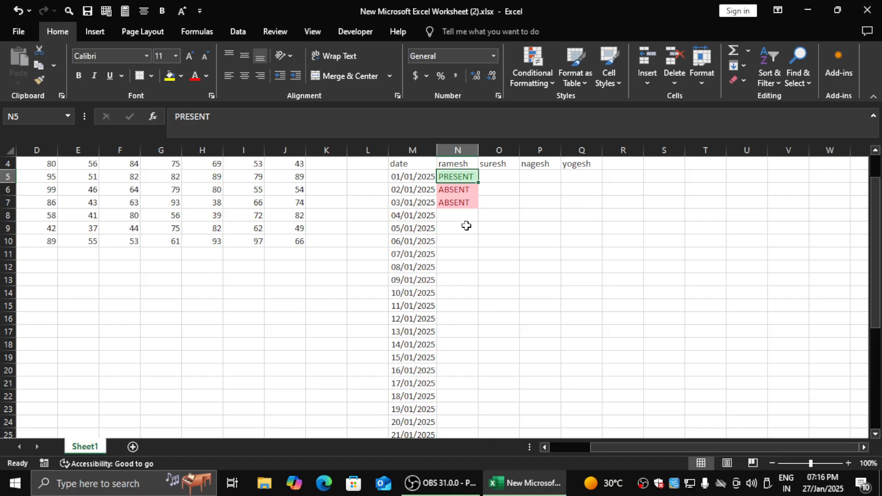
- Enter LEAVE in N8 as the attendance for 04/01/2025
left_click(465, 227)
key("Up")
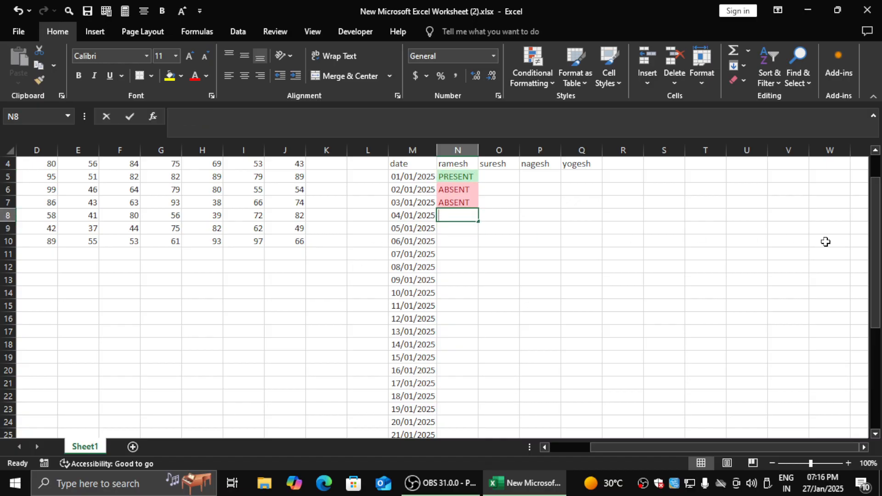
type("LEAVE")
key("Return")
key("Up")
key("Up")
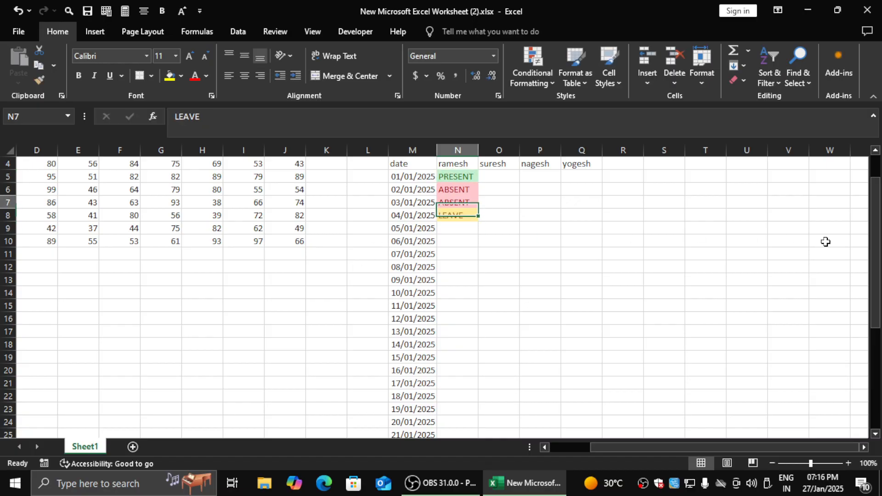
- Enter PRESENT in O6 as the second employee's attendance for 02/01/2025
key("Right")
key("Right")
key("Left")
key("Up")
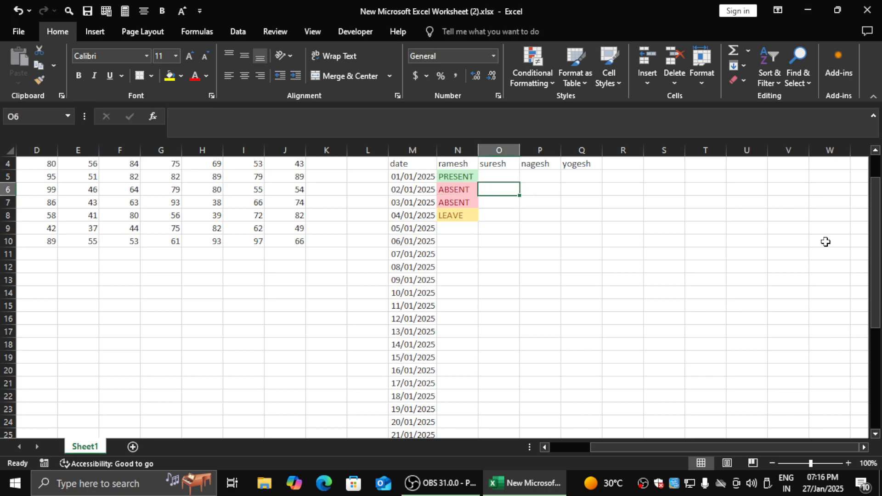
type("PRESENT")
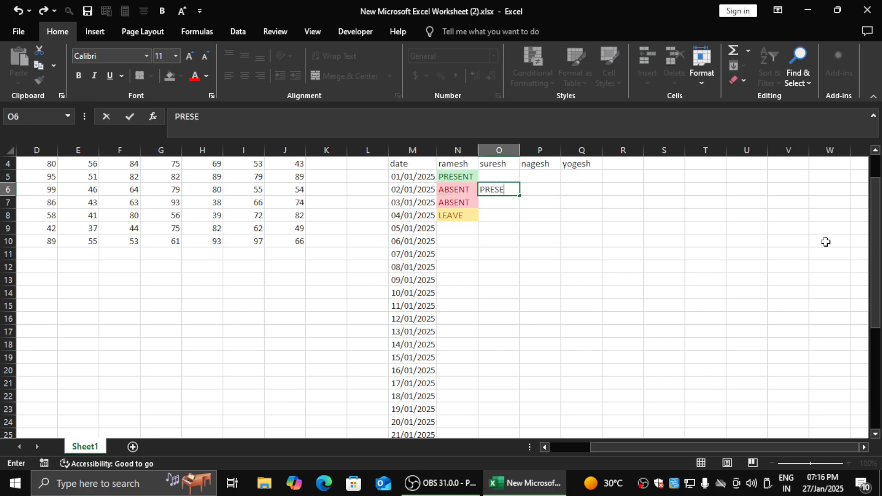
key("Return")
- Enter ABSENT in O11 as the second employee's attendance for 07/01/2025
key("Down")
key("Down")
key("Down")
key("Down")
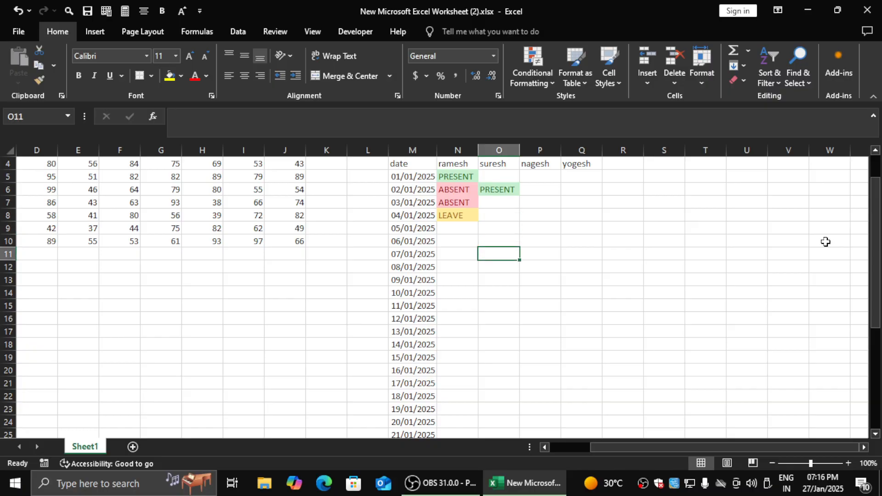
type("ABSENT")
key("ctrl+Return")
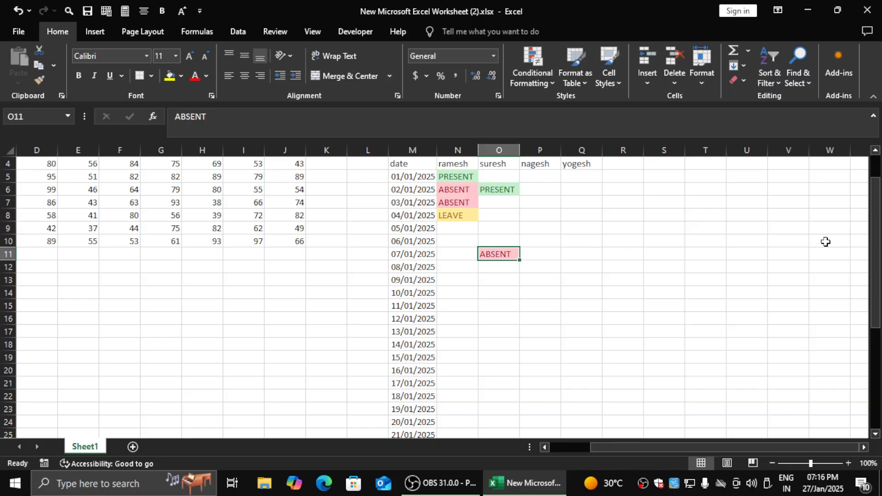
- Enter LEAVE in Q11 as the fourth employee's attendance for 07/01/2025
key("Right")
key("Right")
key("Left")
key("Right")
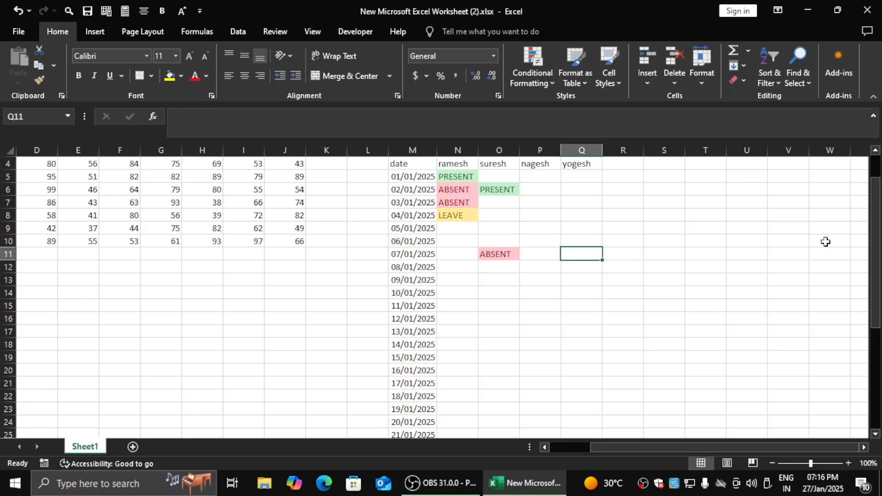
type("LEAVE")
key("Return")
key("Down")
key("Down")
key("Down")
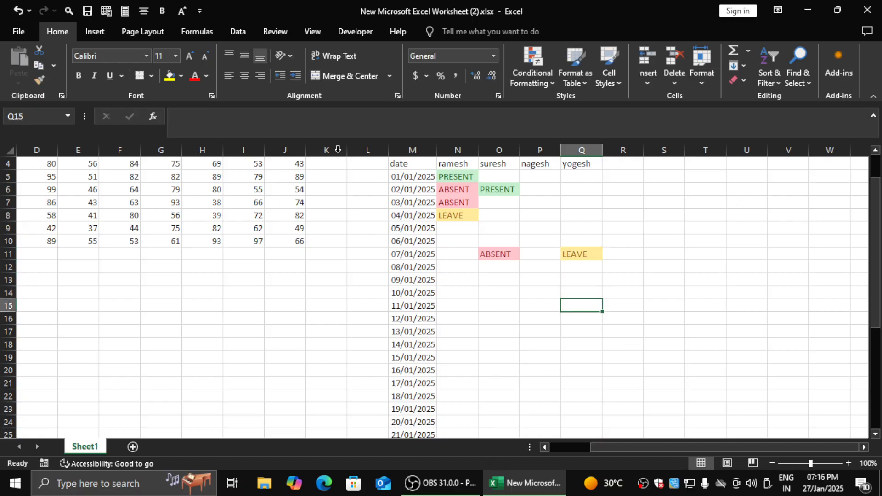
- Preview an A Date Occurring highlight rule on the dates in M5:M38 with Yesterday and Light Red Fill with Dark Red Text
left_click(532, 78)
mouse_move(555, 98)
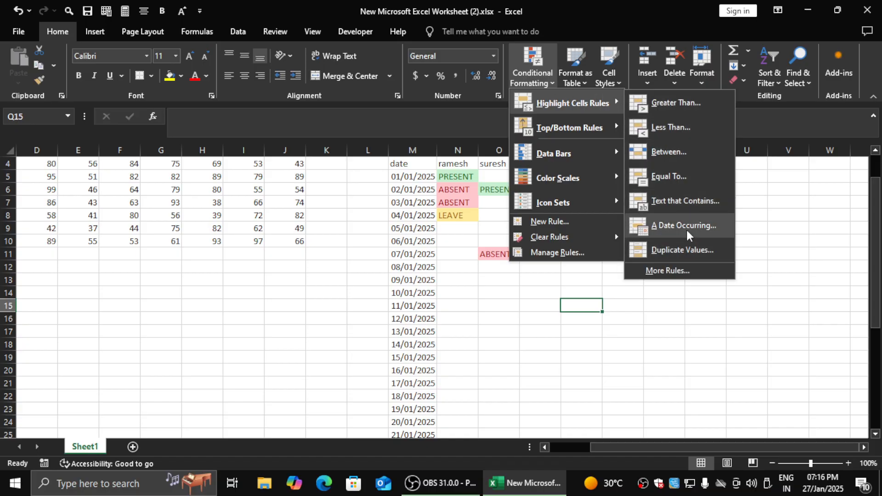
key("Escape")
left_click(412, 179)
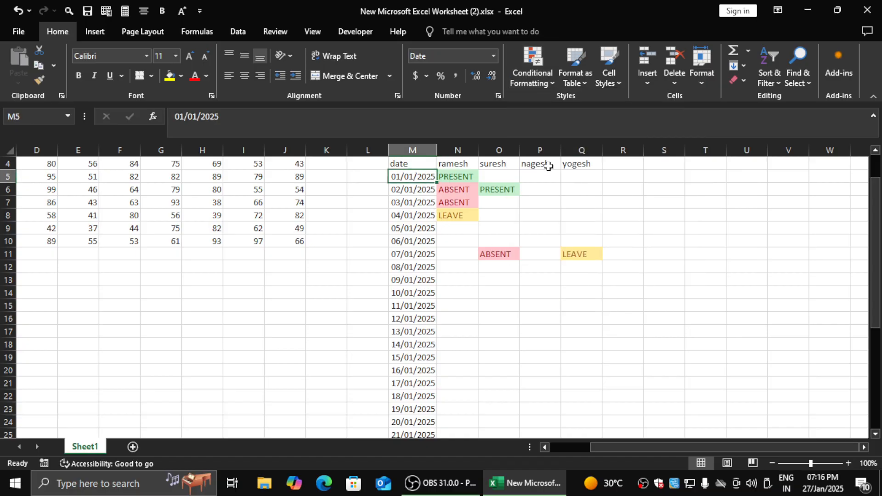
key("ctrl+shift+Down")
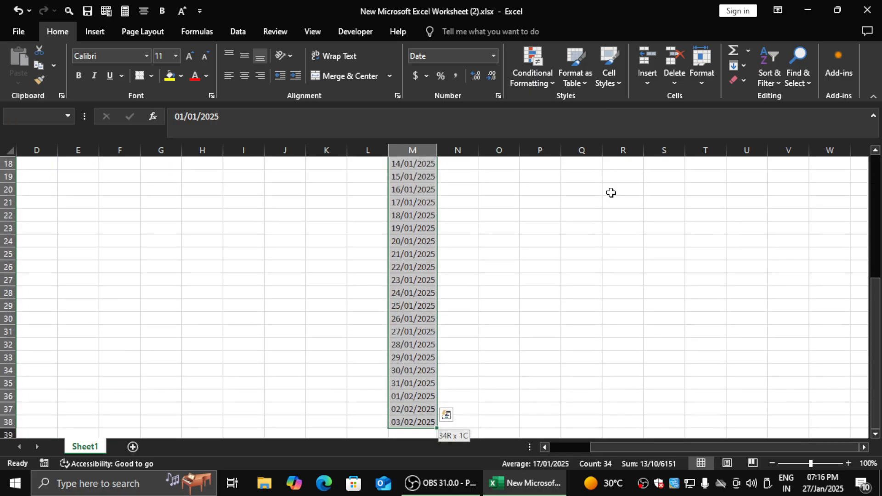
left_click(543, 73)
mouse_move(565, 103)
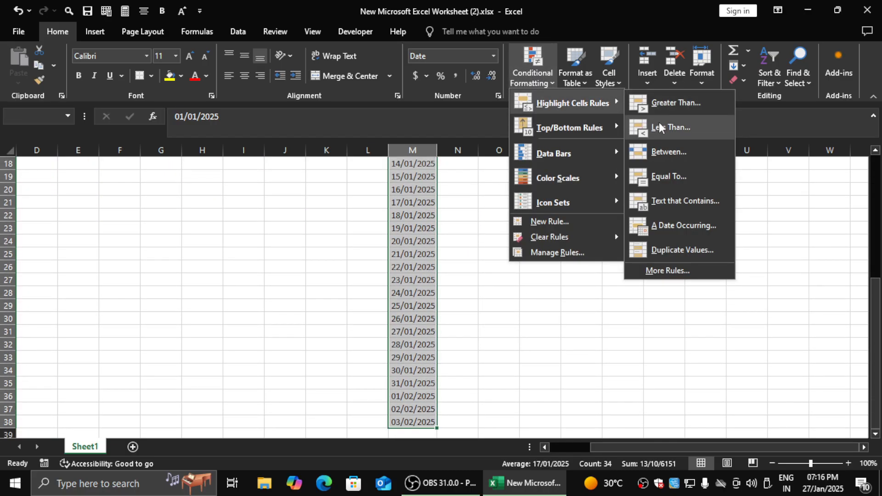
left_click(691, 226)
left_click_drag(657, 253, 662, 251)
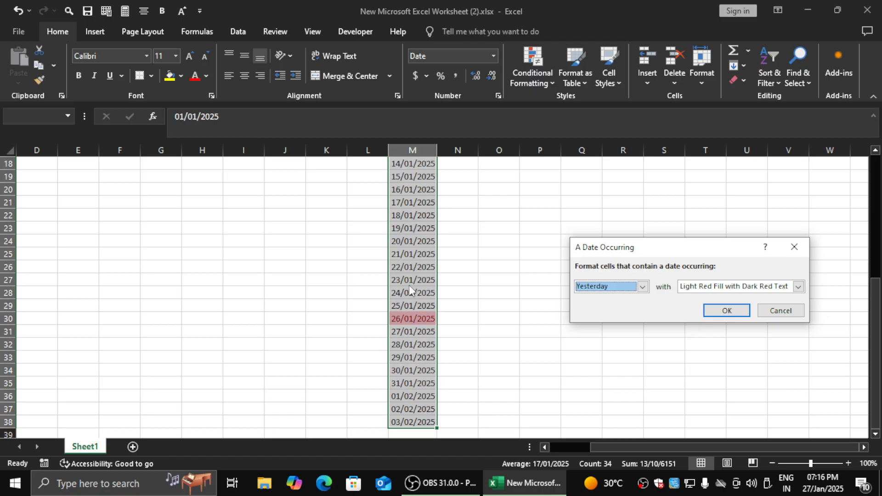
mouse_move(822, 489)
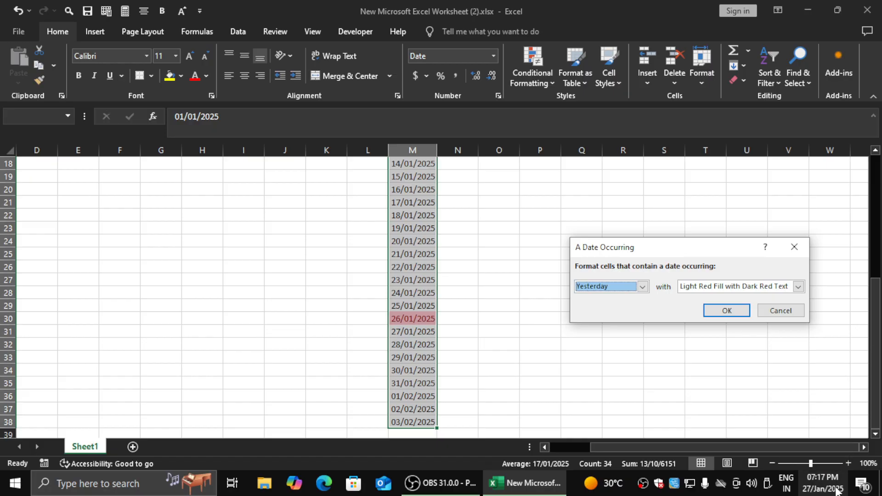
- Preview the date rule on M5:M38 with the periods Today, Tomorrow and In the last 7 days
left_click(609, 287)
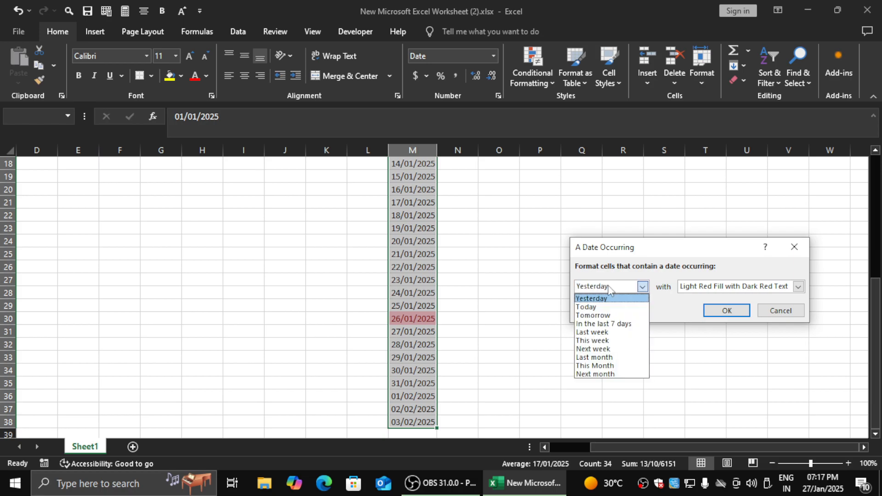
left_click(613, 308)
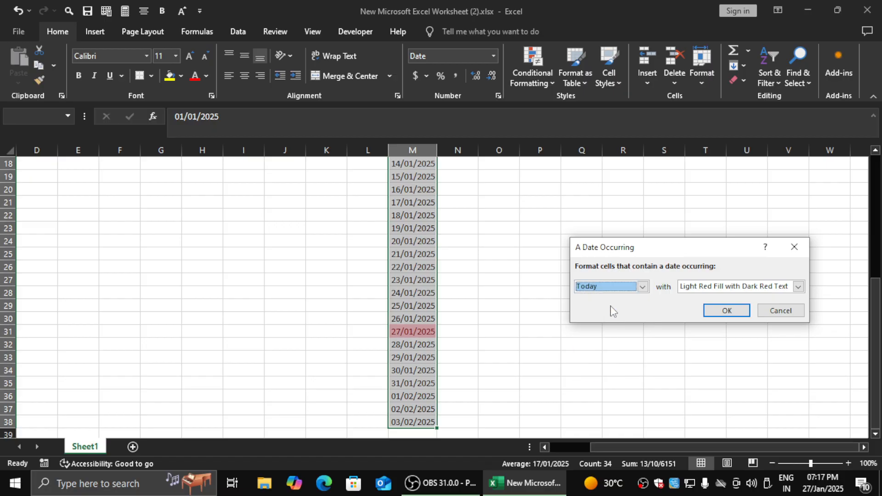
left_click(619, 288)
left_click(621, 316)
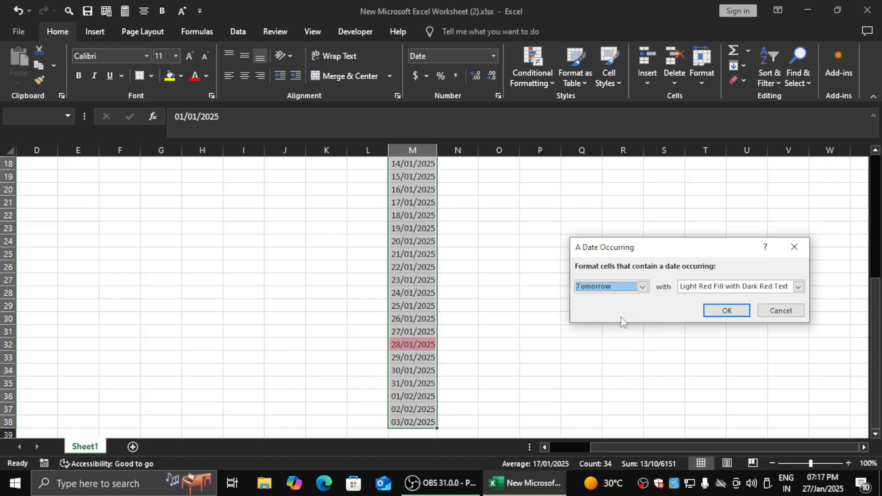
left_click(600, 290)
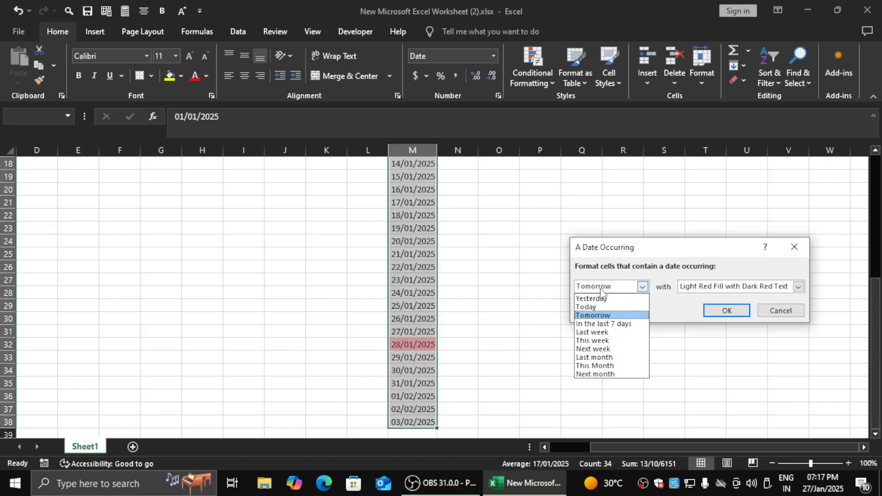
left_click(611, 324)
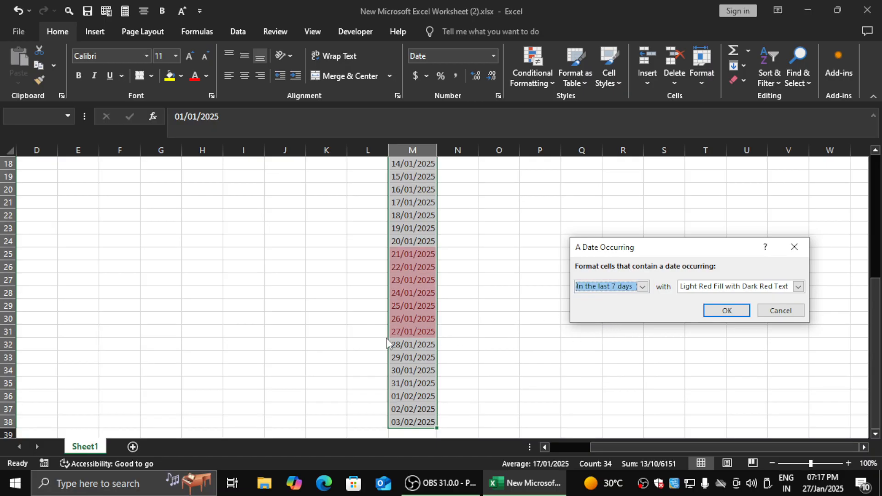
- Preview the date rule on M5:M38 with the periods Last week, This week and Next week
left_click(597, 291)
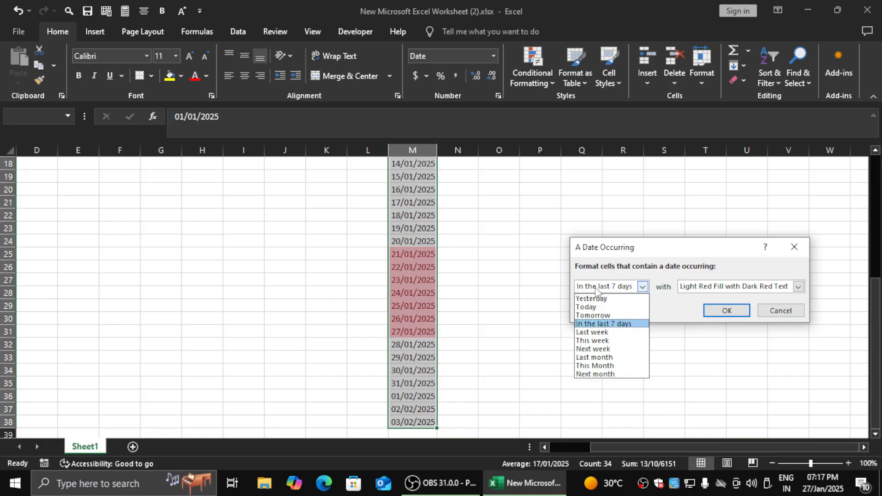
left_click(599, 332)
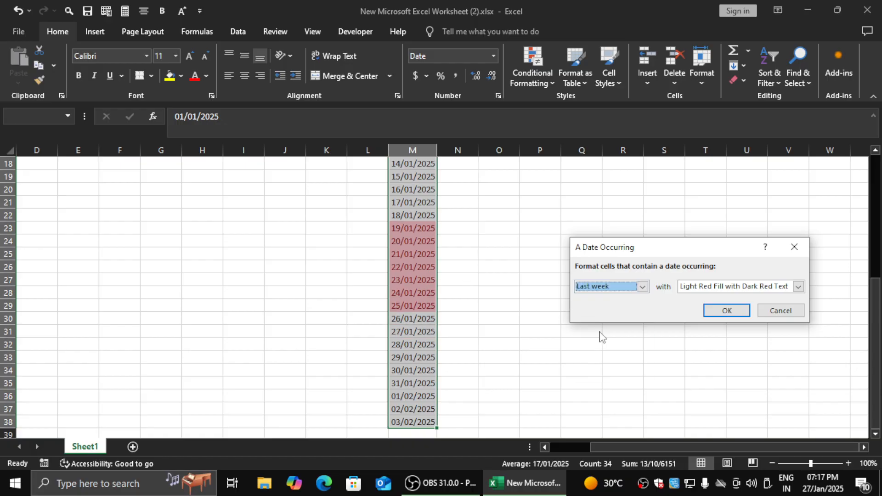
left_click(616, 288)
left_click(608, 341)
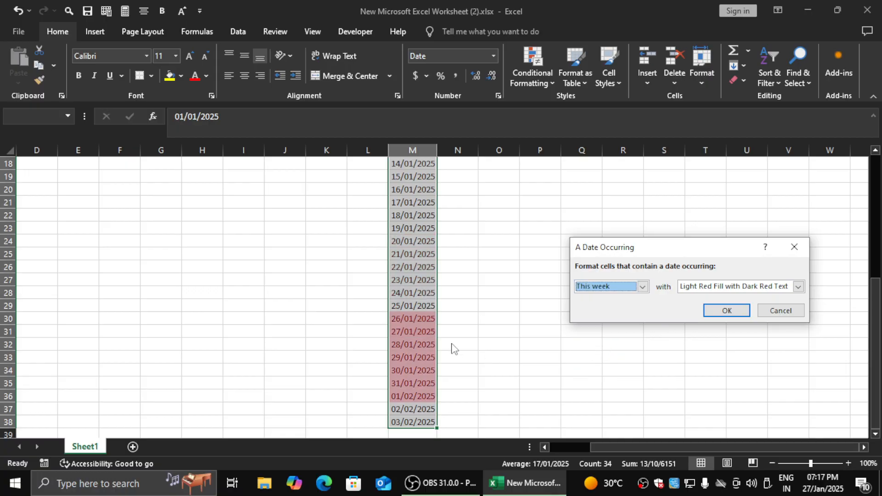
left_click(627, 288)
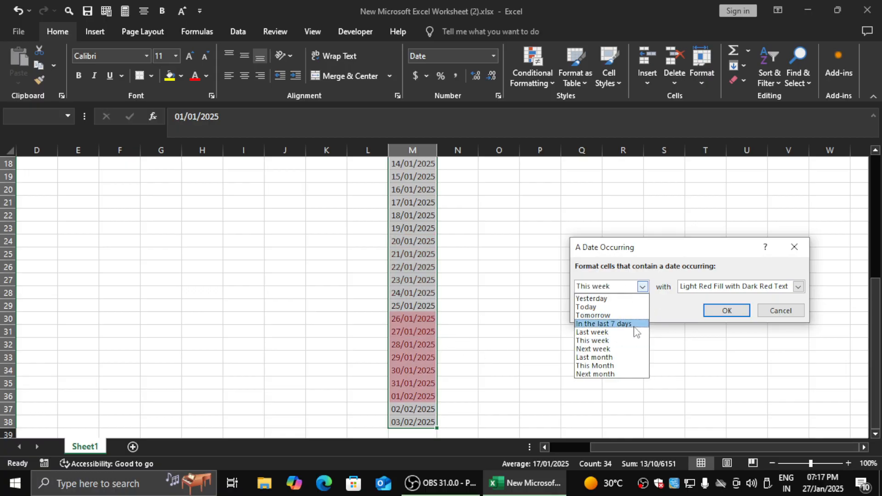
left_click(621, 350)
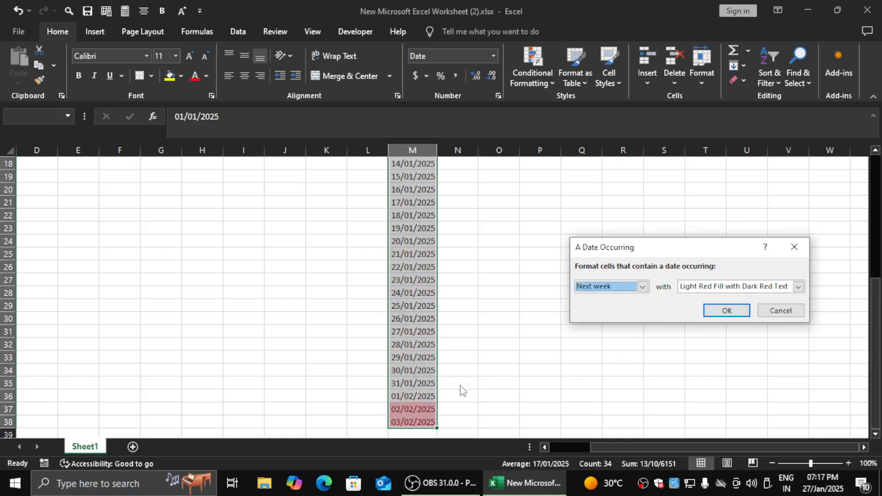
- Preview the date rule on M5:M38 with the periods Last month, This Month and Next month
left_click(643, 287)
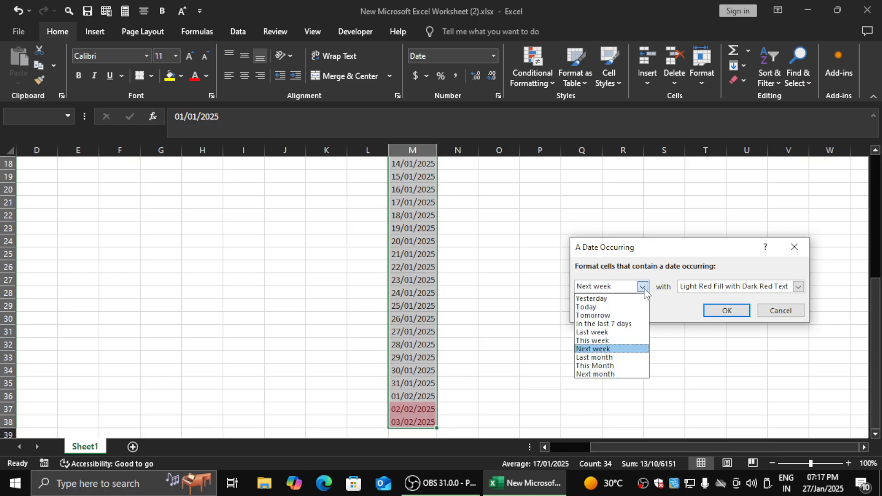
left_click(621, 359)
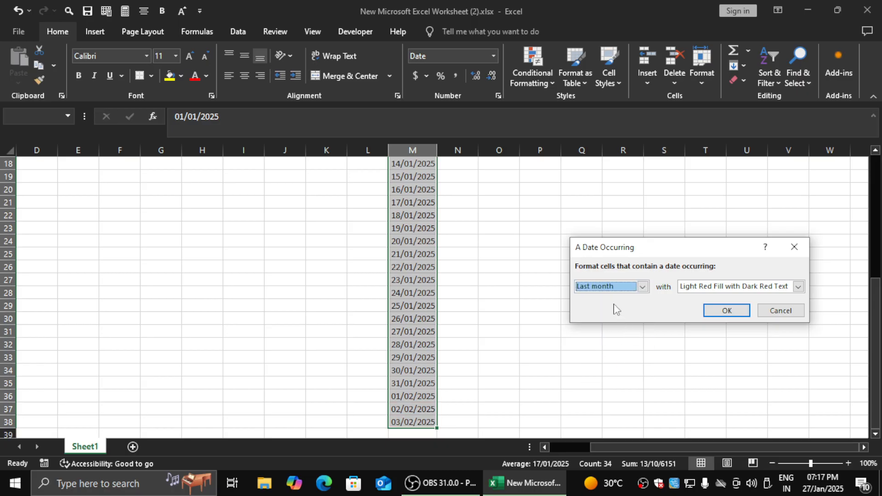
left_click(625, 288)
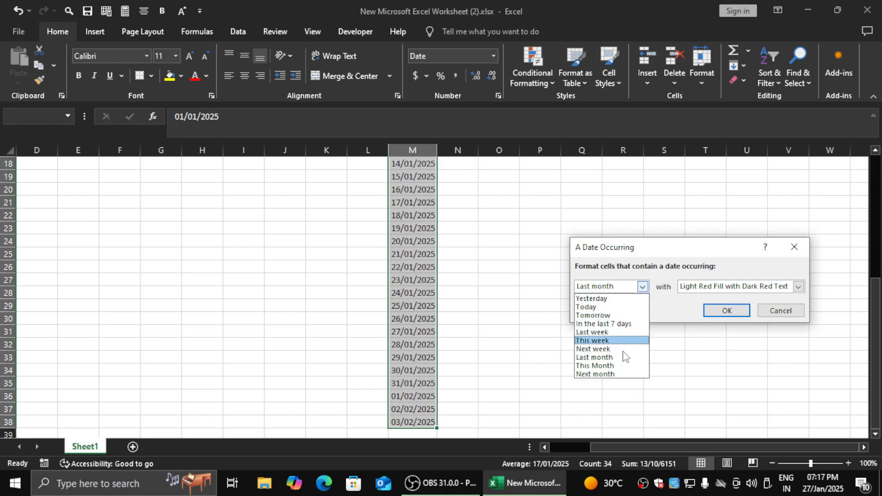
left_click(626, 368)
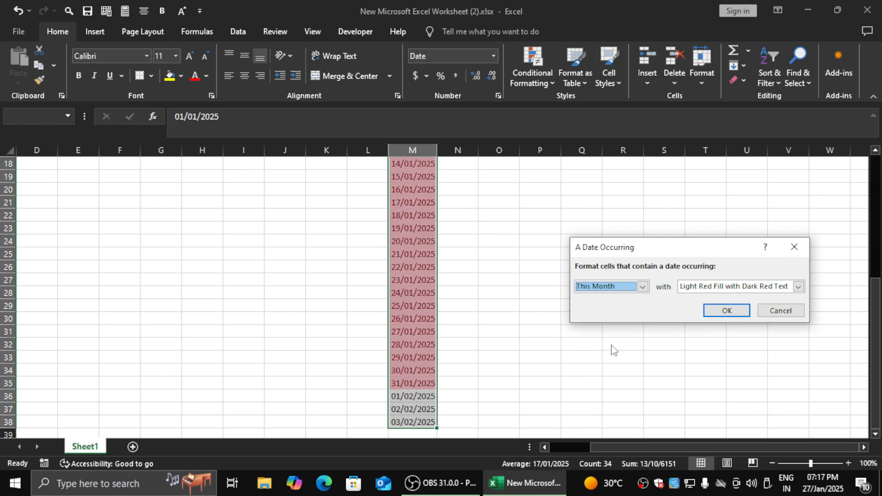
left_click(611, 286)
left_click(610, 374)
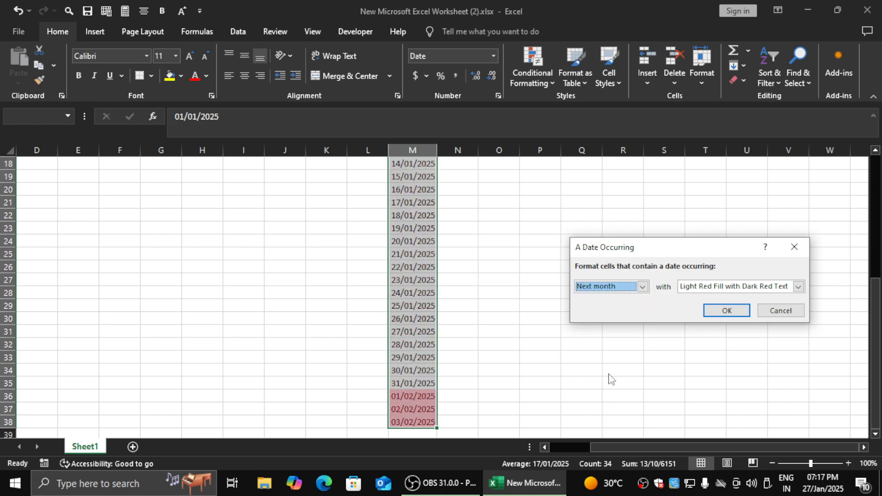
- Preview the Today rule with Green Fill with Dark Green Text and Yellow Fill with Dark Yellow Text, and cancel the rule
left_click(608, 289)
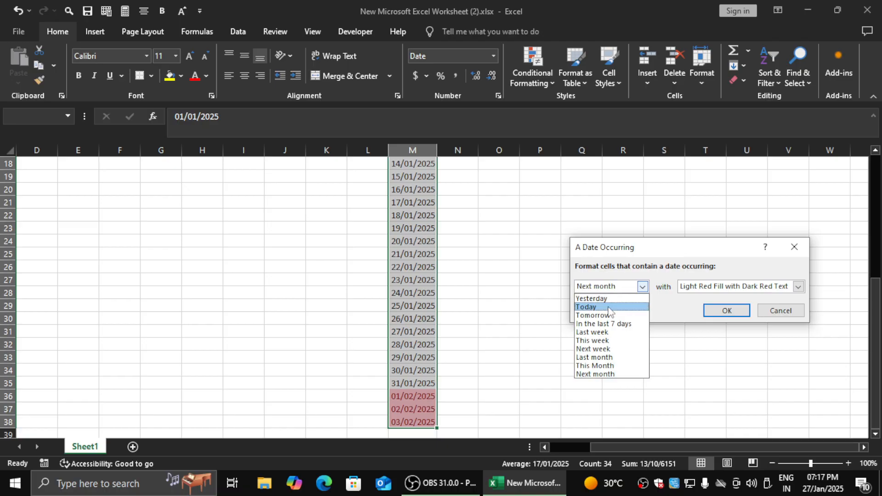
left_click(607, 308)
left_click(799, 287)
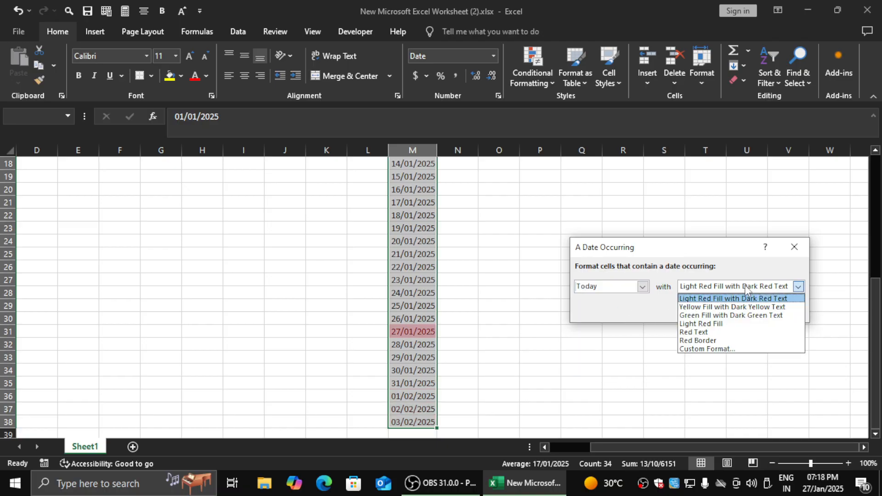
left_click(744, 316)
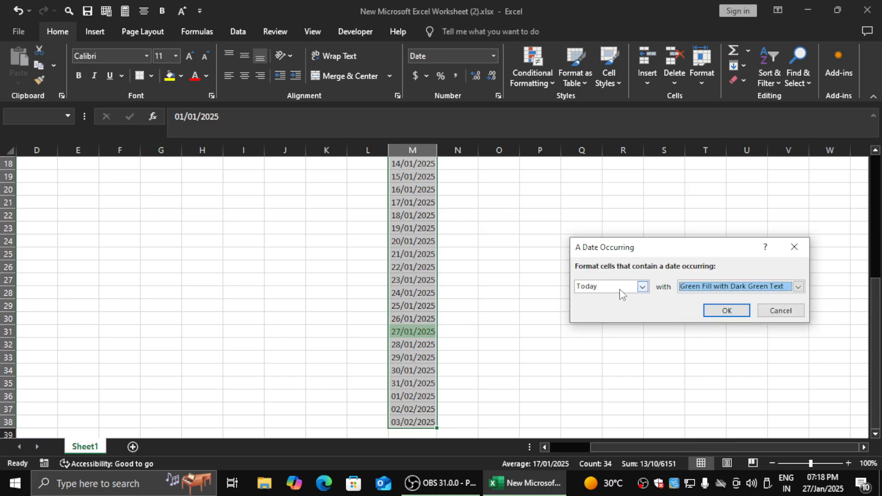
left_click(698, 287)
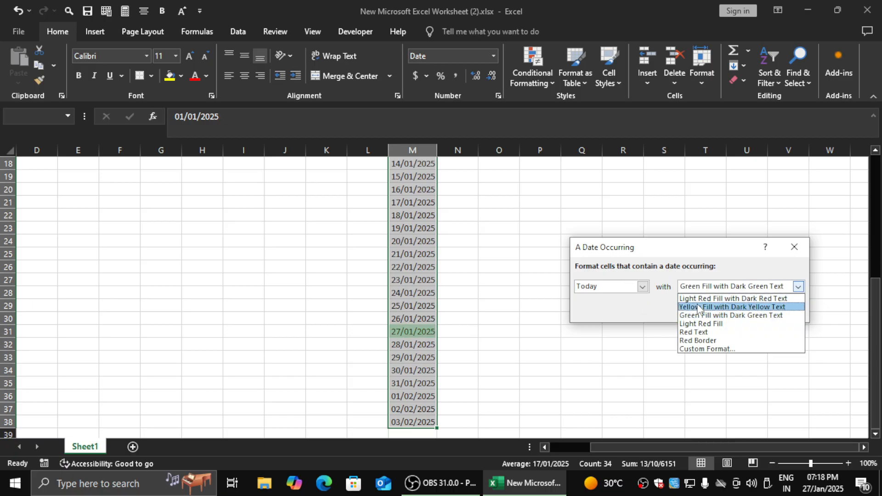
left_click(698, 307)
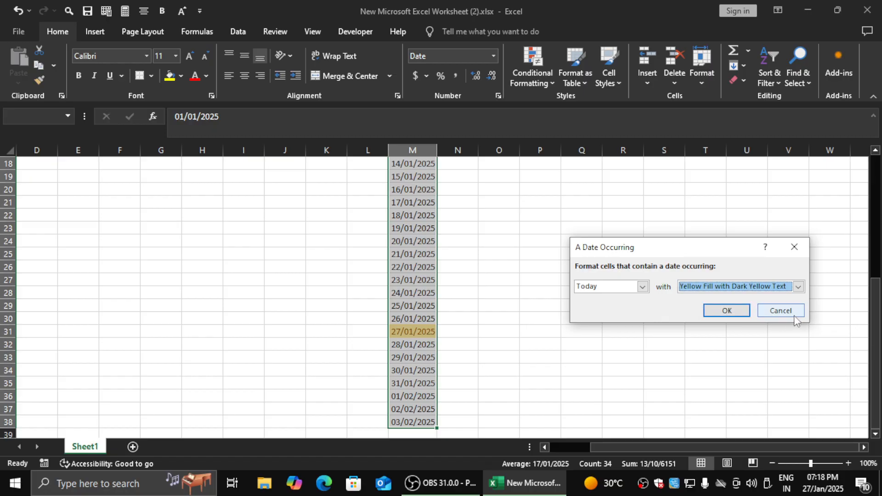
left_click(793, 314)
left_click_drag(875, 341, 876, 220)
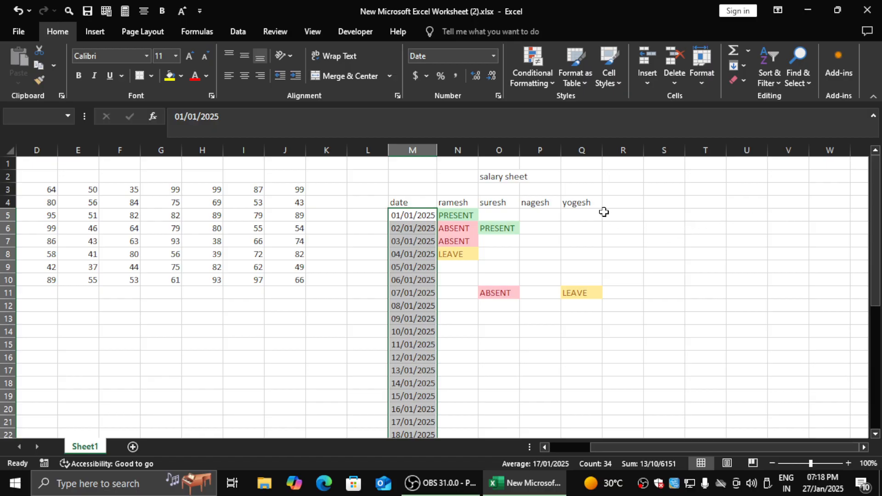
left_click(537, 71)
mouse_move(585, 102)
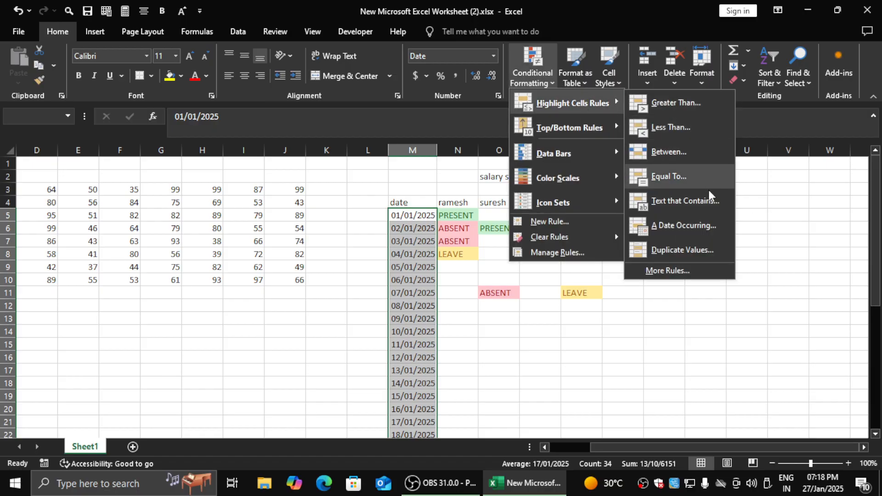
left_click(291, 280)
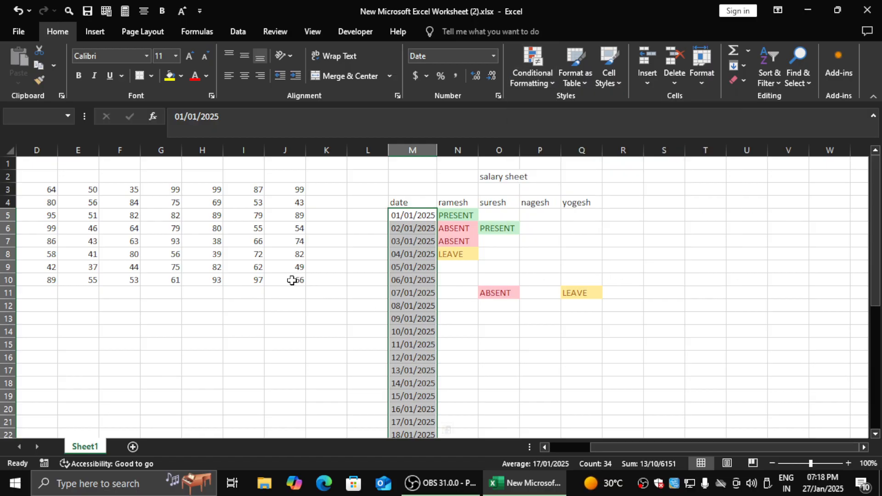
- Select the number range C3:J10
left_click(293, 281)
key("ctrl+Up")
key("shift+Left")
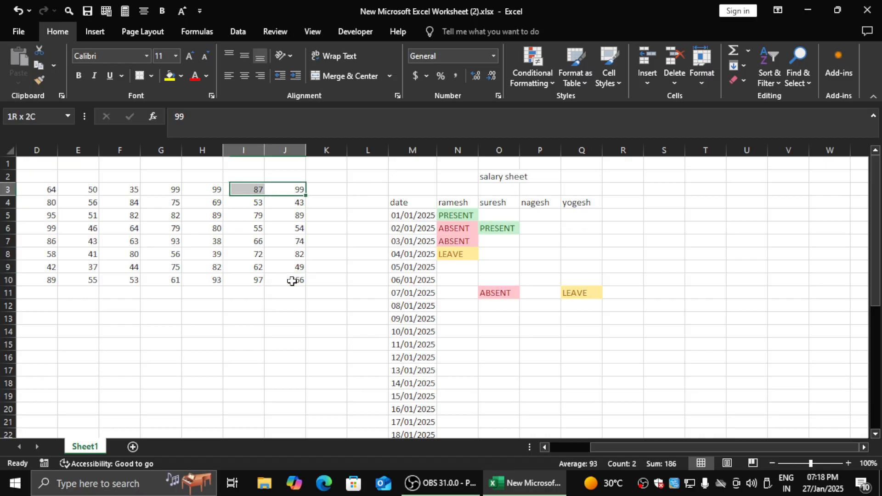
key("ctrl+Left")
key("Down")
key("Up")
key("shift+Down")
key("shift+Right")
key("shift+Right")
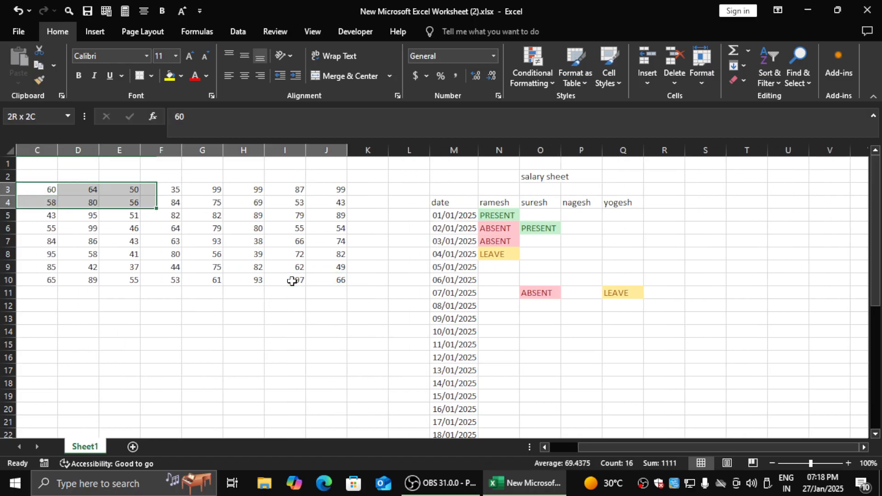
key("ctrl+shift+Right")
key("ctrl+shift+Down")
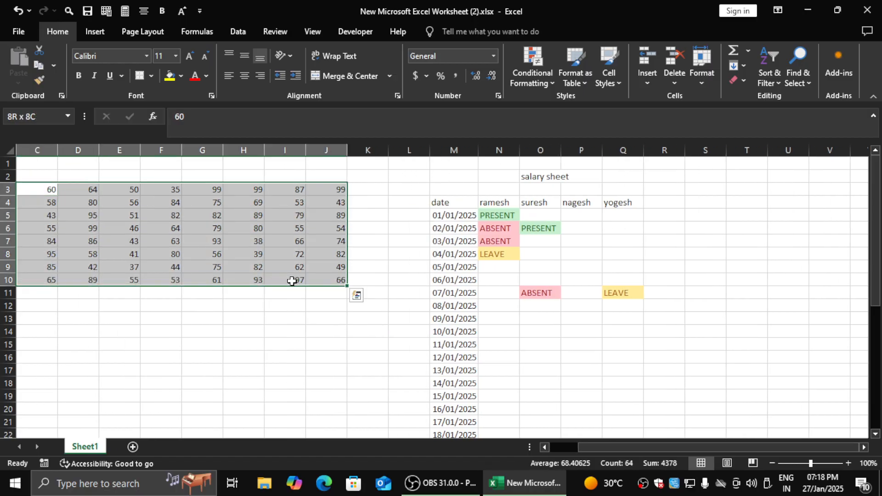
- Preview the Duplicate Values rule on C3:J10 for Duplicate and Unique values, and cancel the rule
left_click(552, 76)
mouse_move(574, 103)
left_click(706, 251)
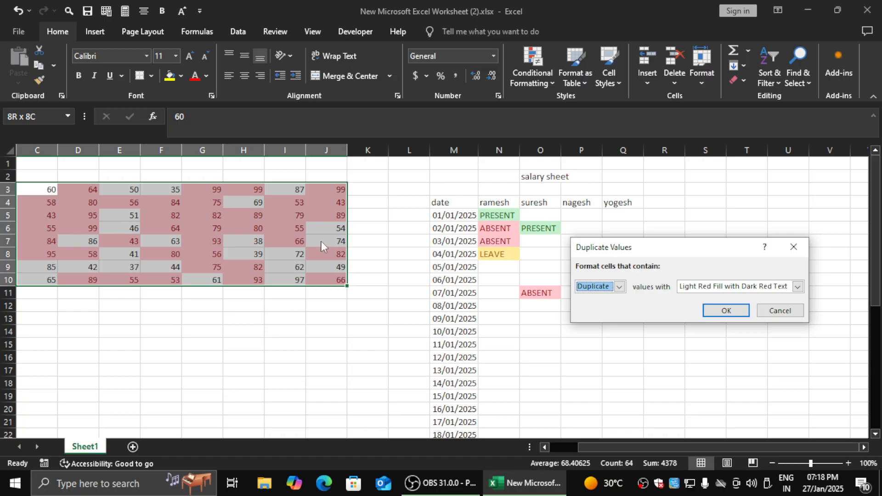
left_click(619, 286)
left_click(591, 305)
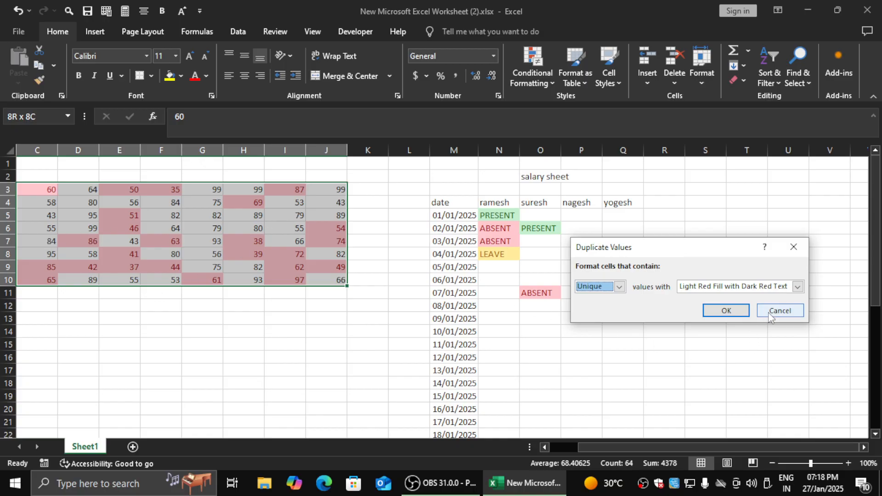
left_click(771, 315)
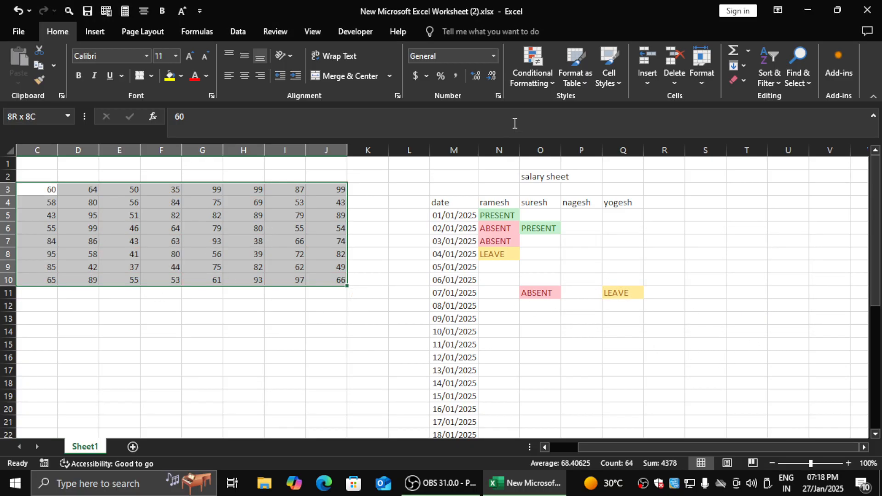
- Preview the Top 10 Items rule on C3:J10, lowering the number of ranked items to 2
left_click(531, 76)
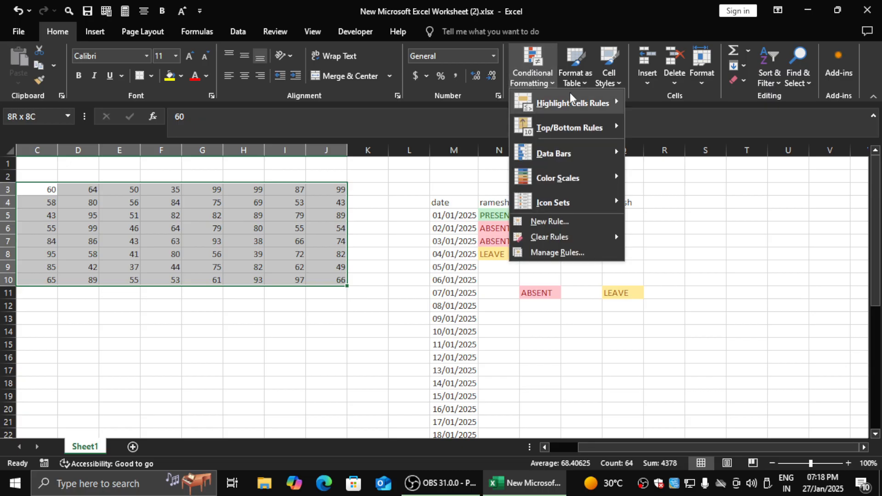
mouse_move(598, 114)
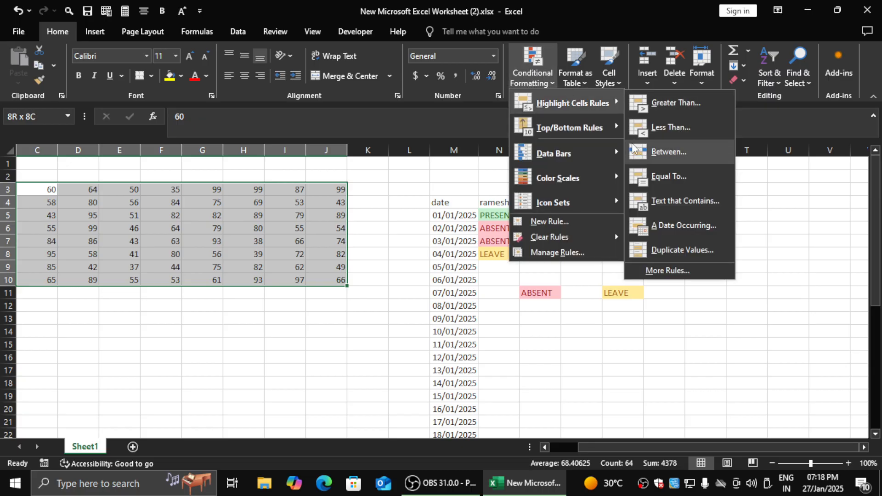
mouse_move(565, 132)
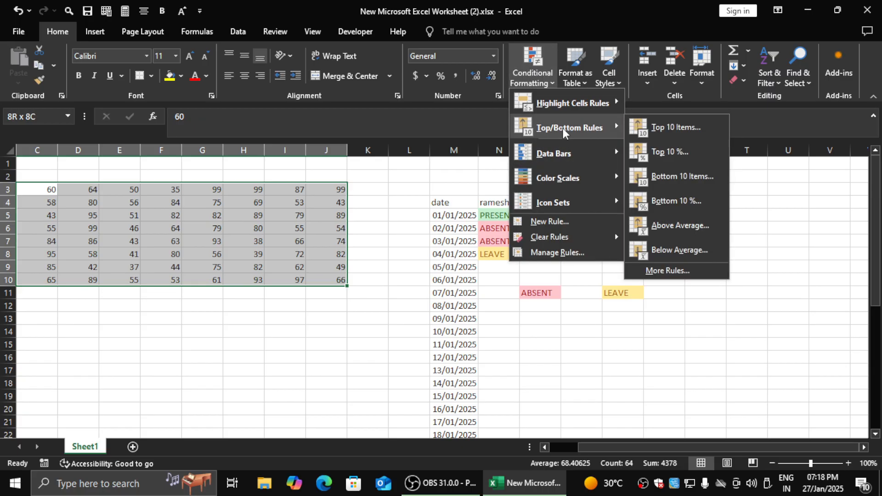
left_click(668, 125)
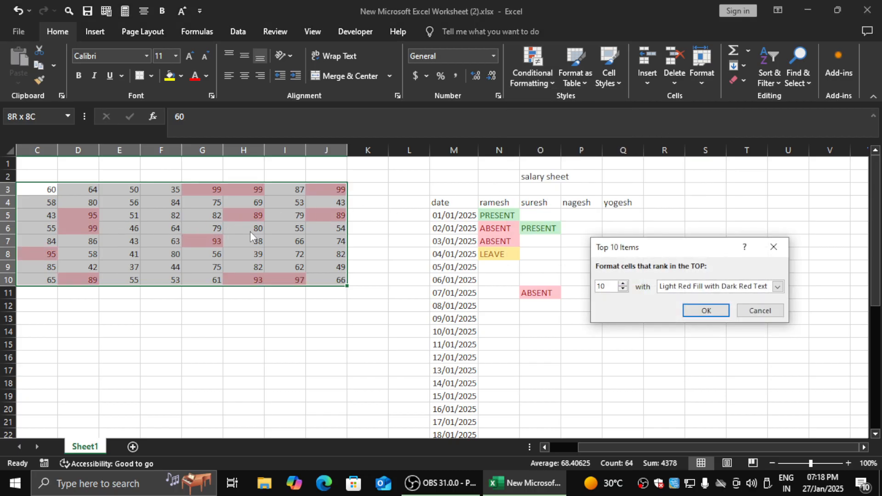
left_click(623, 289)
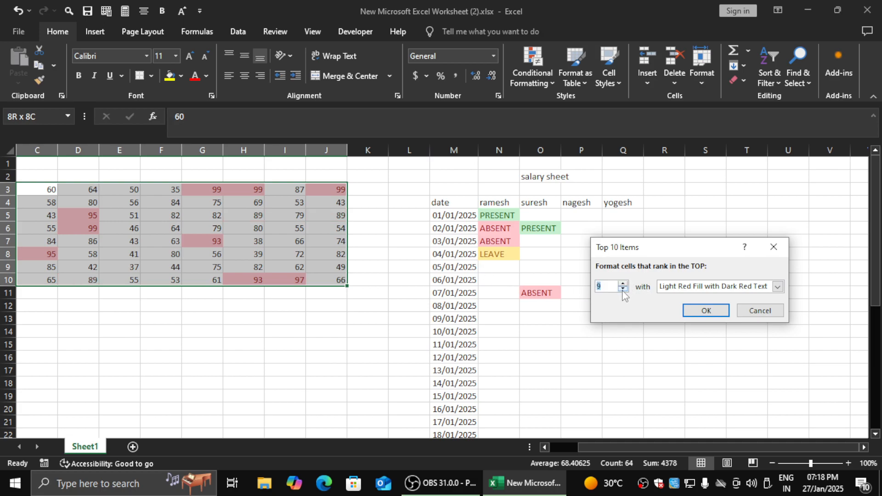
left_click(623, 290)
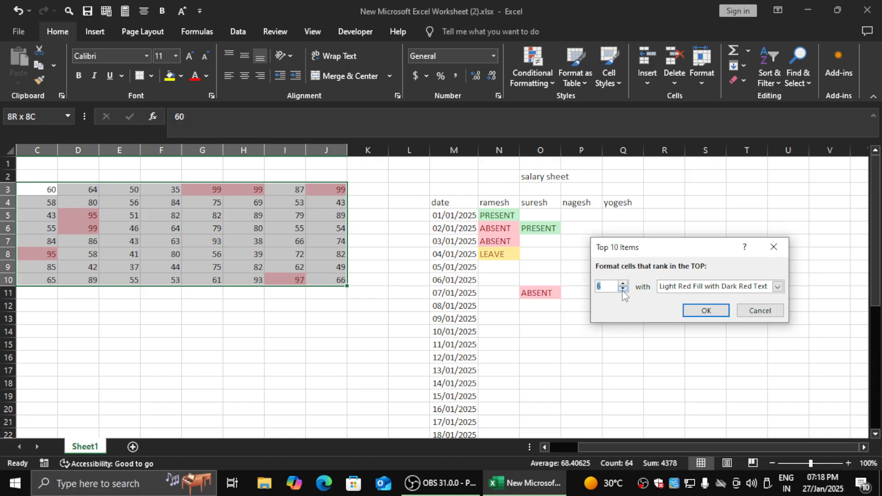
left_click(623, 290)
left_click(623, 289)
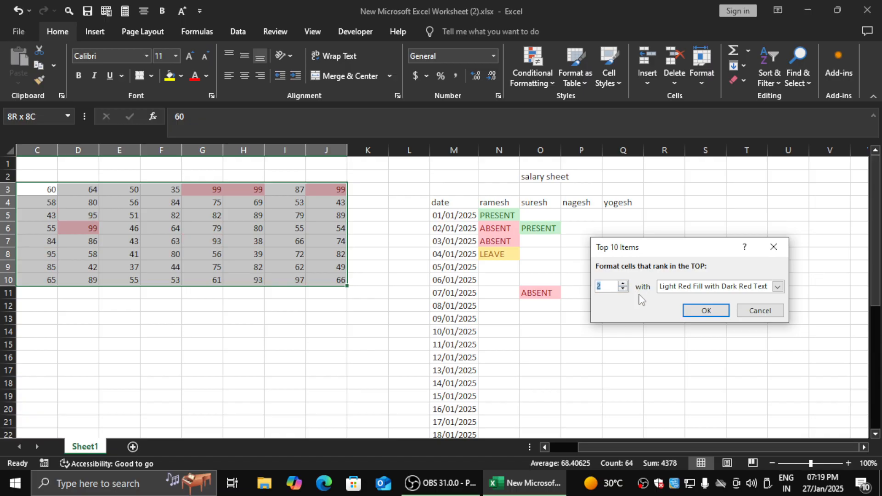
- Raise the number of top-ranked items in the preview to 20 and cancel the rule
left_click(623, 284)
left_click(623, 284)
left_click(623, 285)
left_click(623, 284)
left_click(623, 285)
left_click(623, 285)
left_click(623, 284)
left_click(623, 285)
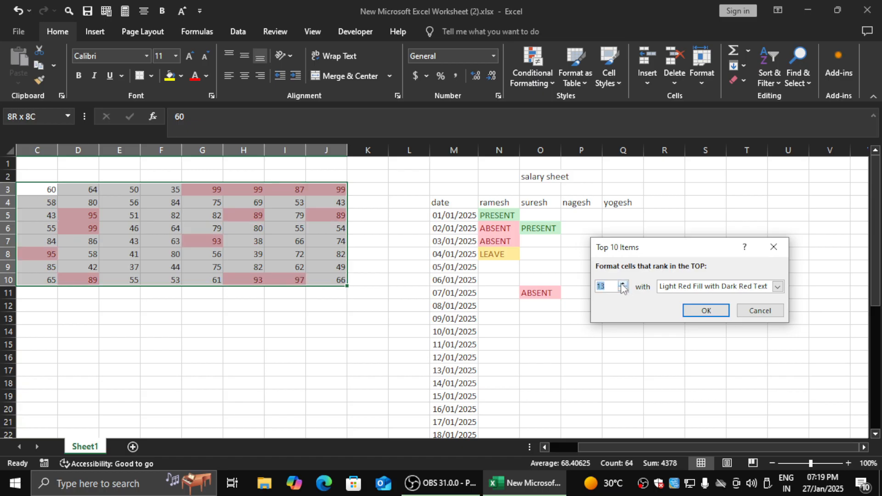
left_click(623, 284)
left_click(624, 284)
left_click(623, 284)
left_click(623, 284)
left_click(623, 284)
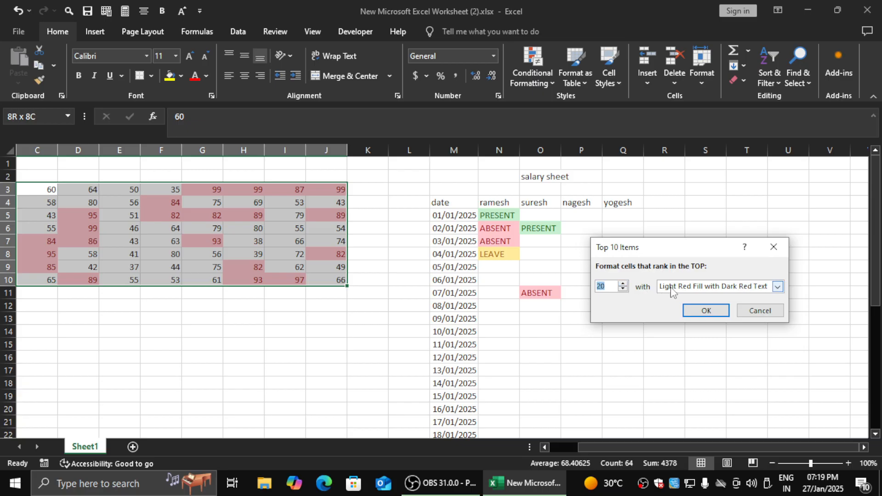
left_click(760, 311)
- Preview the Bottom 10 Items rule on C3:J10 with ranks such as 11, 9, 3 and 1, and cancel the rule
left_click(541, 83)
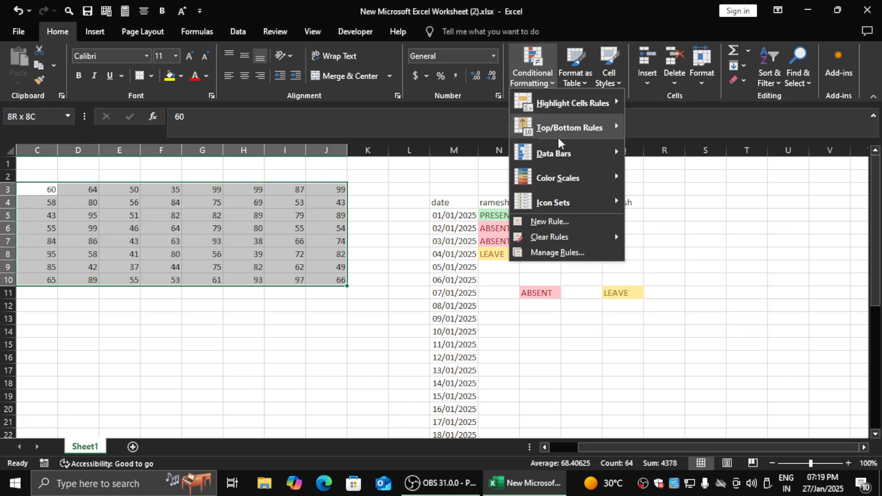
mouse_move(612, 128)
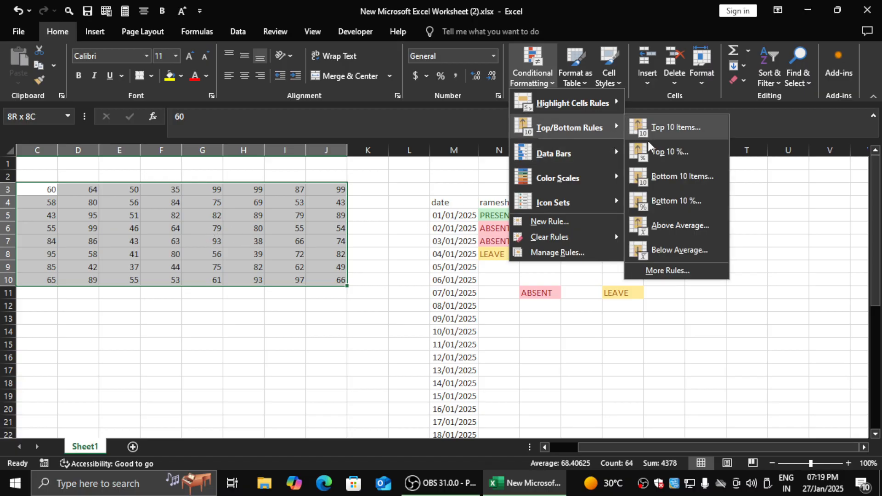
left_click(676, 177)
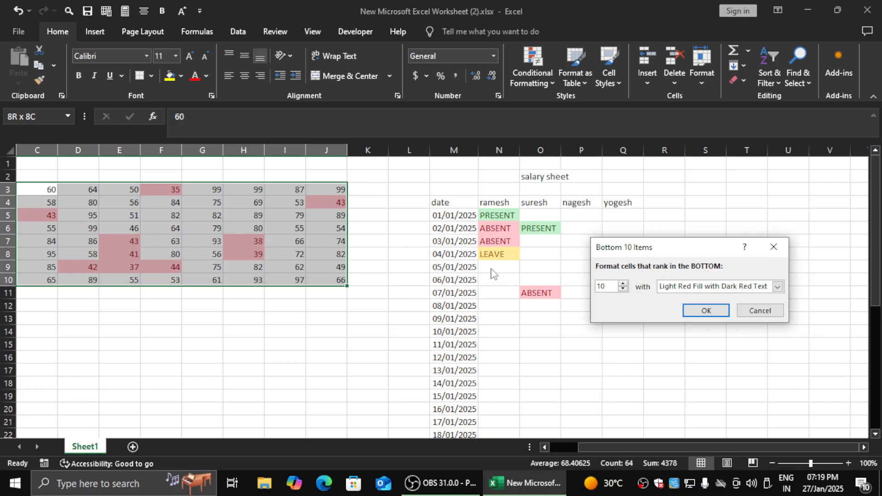
left_click(623, 283)
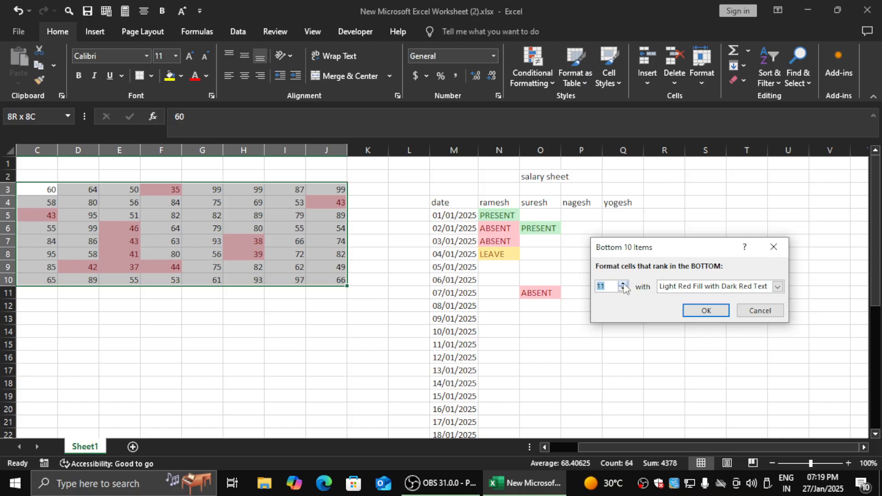
left_click(623, 283)
left_click(623, 284)
left_click(624, 288)
left_click(624, 289)
left_click(624, 289)
left_click(624, 289)
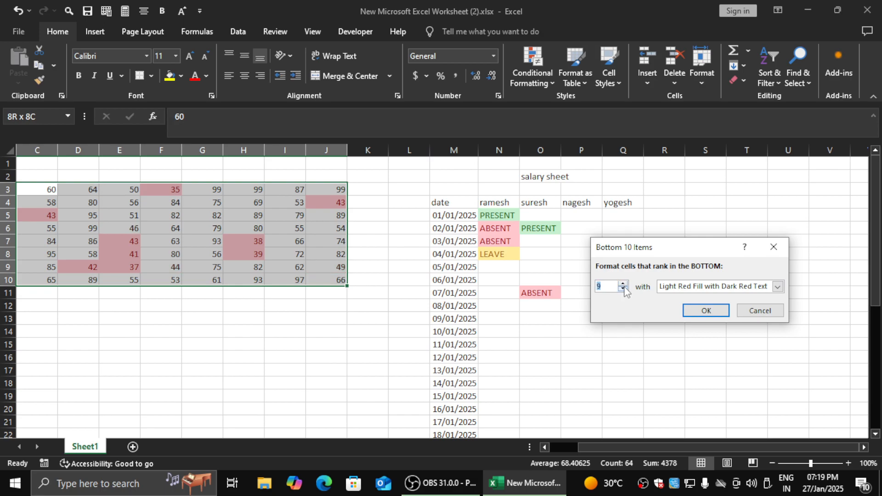
left_click(624, 288)
left_click(624, 288)
left_click(624, 288)
left_click(624, 288)
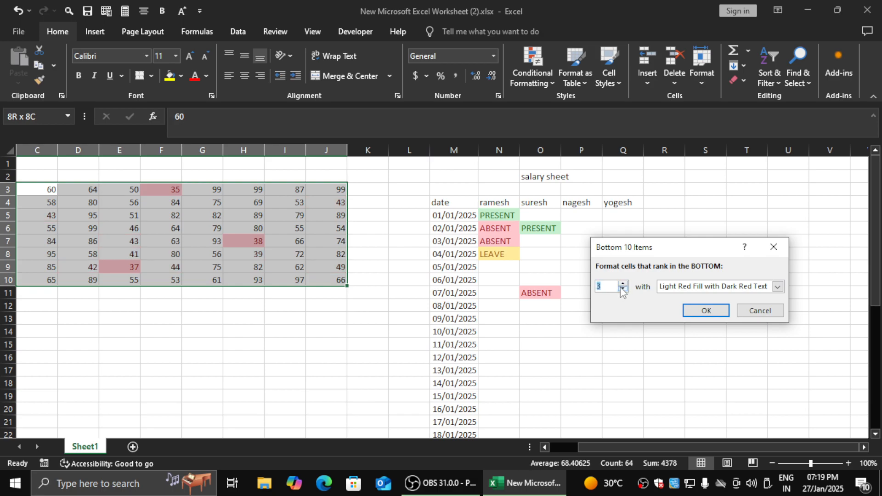
left_click(624, 289)
left_click(624, 288)
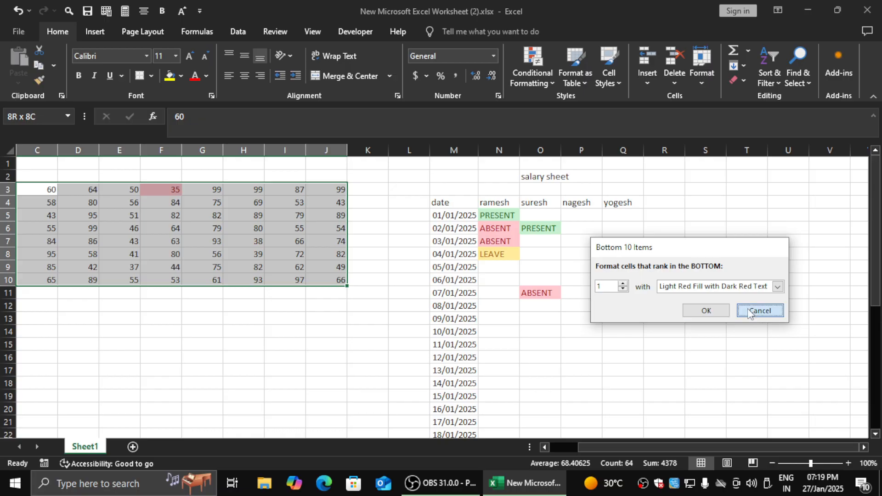
left_click(760, 311)
- Preview the Above Average rule on C3:J10 with Light Red Fill with Dark Red Text, and cancel the rule
left_click(534, 80)
mouse_move(574, 128)
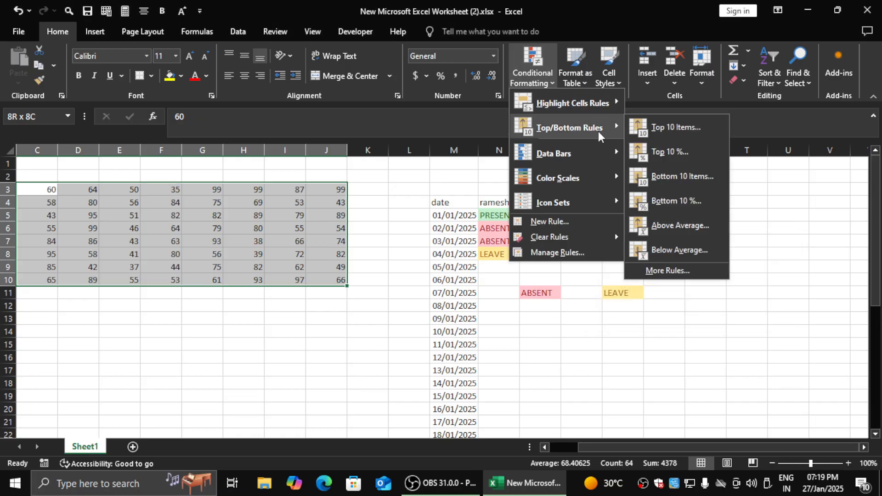
left_click(697, 228)
left_click_drag(691, 253, 551, 209)
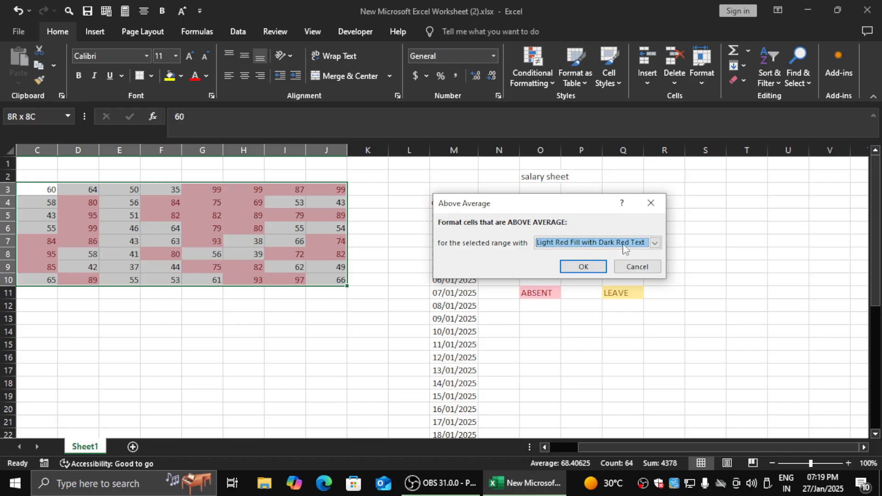
left_click(635, 266)
- Preview the Below Average rule on C3:J10 with Light Red Fill with Dark Red Text, and cancel the rule
left_click(537, 76)
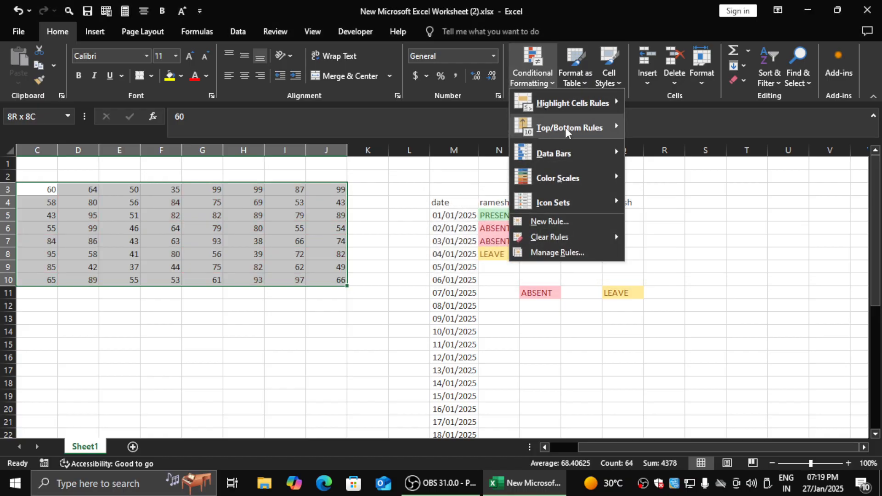
mouse_move(565, 134)
left_click(691, 250)
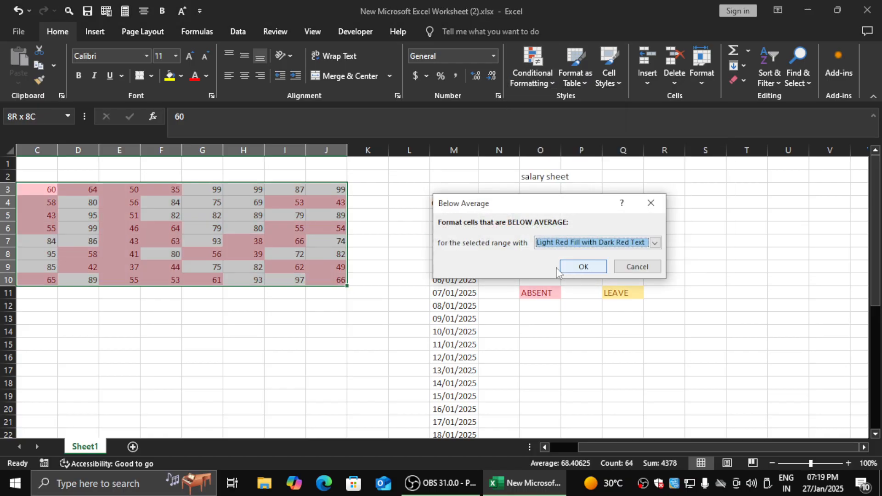
left_click(644, 269)
- Apply green gradient-fill data bars to C3:J10 and deselect the range
left_click(533, 73)
mouse_move(587, 153)
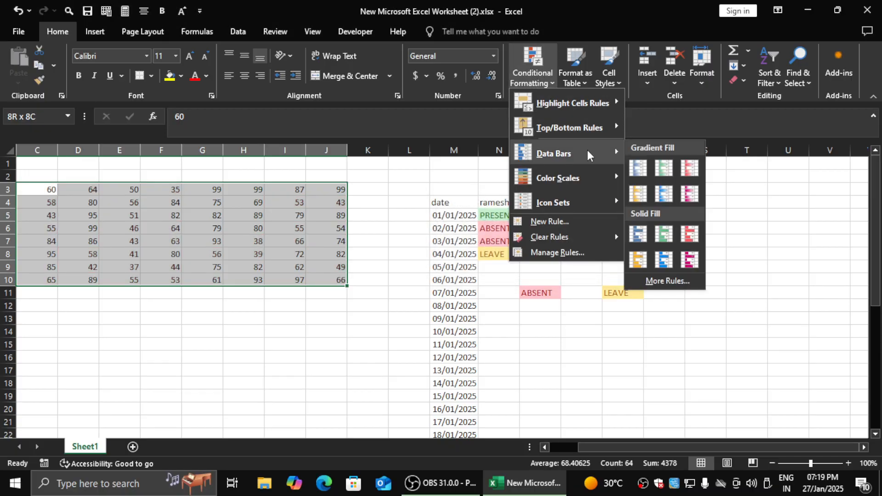
left_click(653, 178)
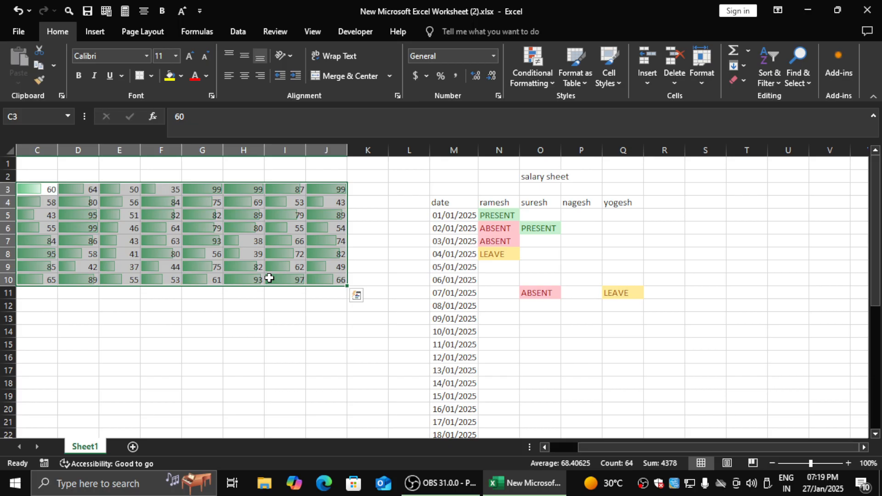
left_click(269, 269)
left_click_drag(326, 409, 6, 279)
left_click(319, 228)
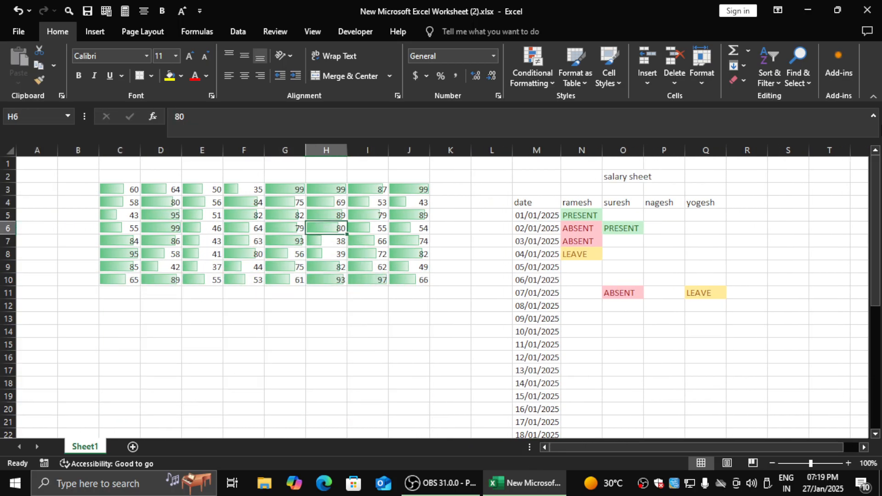
- Compare the data bar lengths with the numbers in C3:J10, checking cells such as C6, D6, H7 and F3
key("Down")
key("Down")
key("Down")
key("Up")
key("Up")
key("Left")
key("Left")
key("Up")
key("Left")
key("Left")
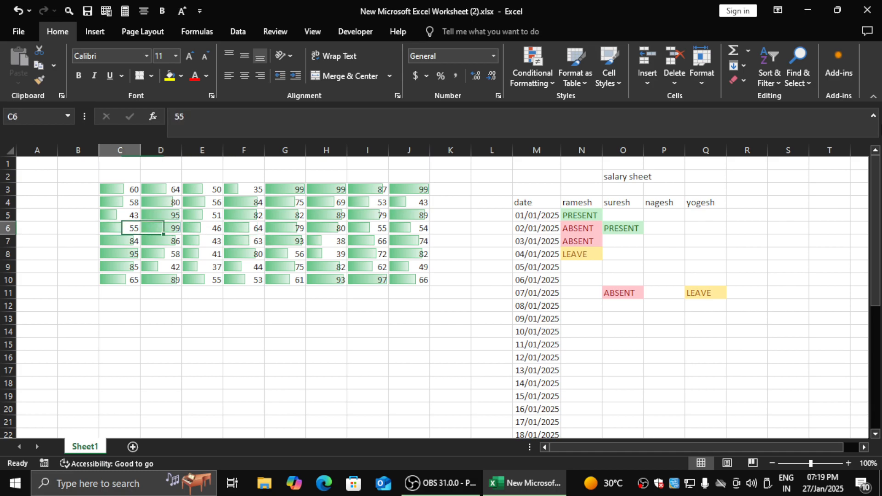
key("Right")
key("Left")
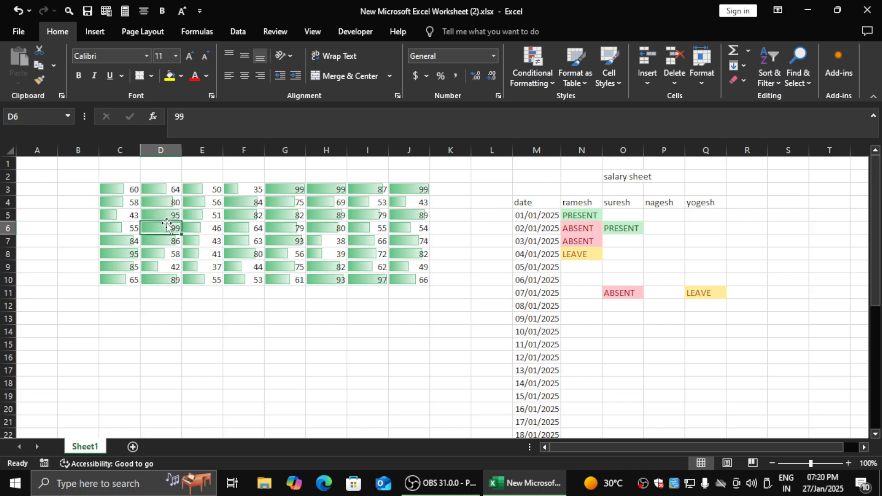
left_click(332, 242)
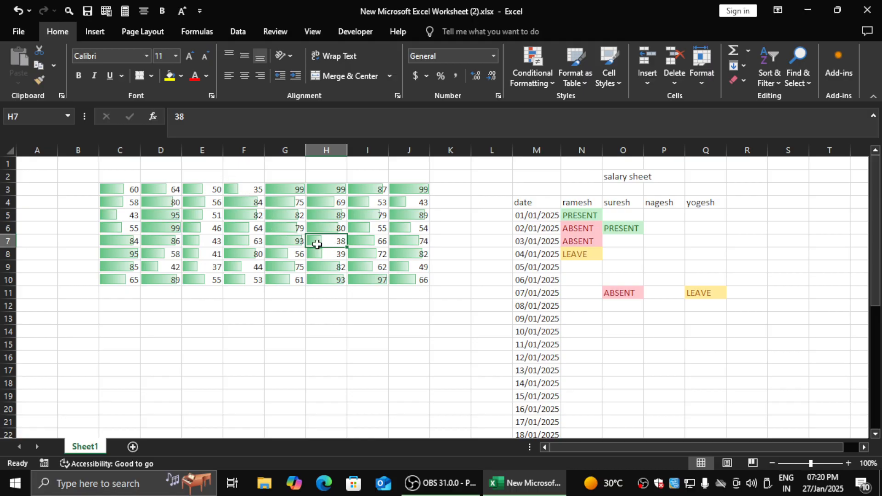
left_click(237, 191)
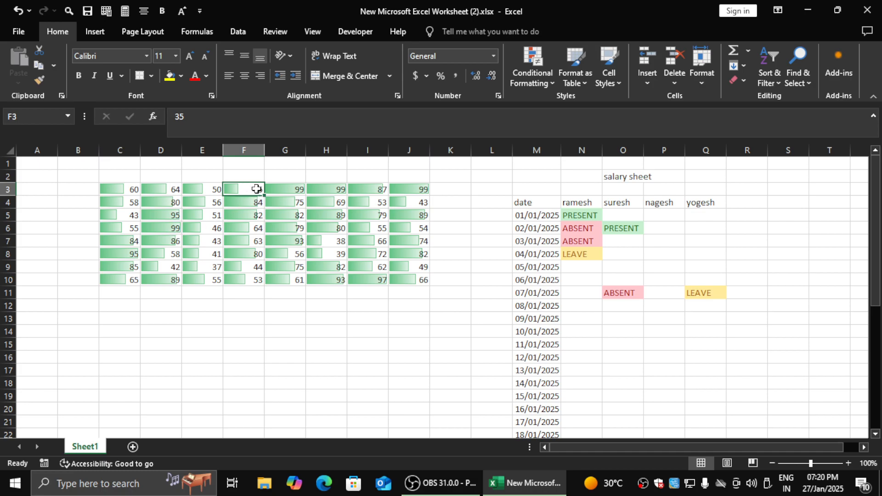
- Enter 1000 in cell F5 to test how the data bars in C3:J10 rescale
left_click(237, 212)
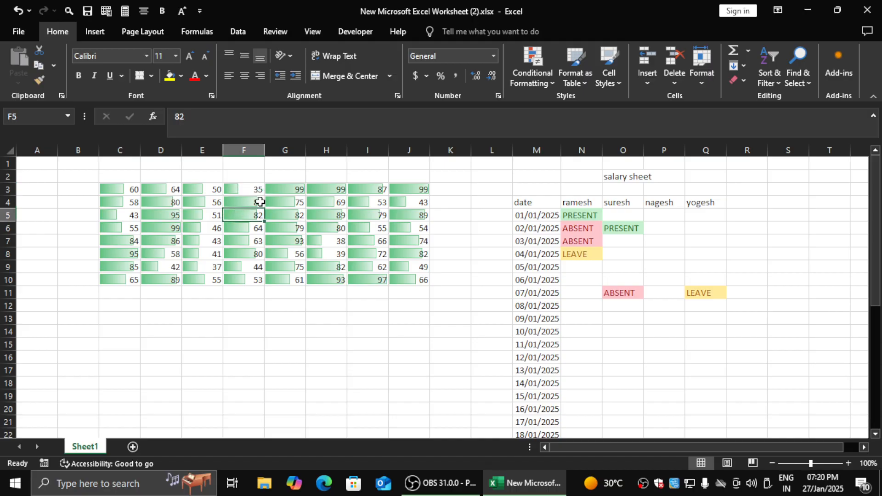
type("1000")
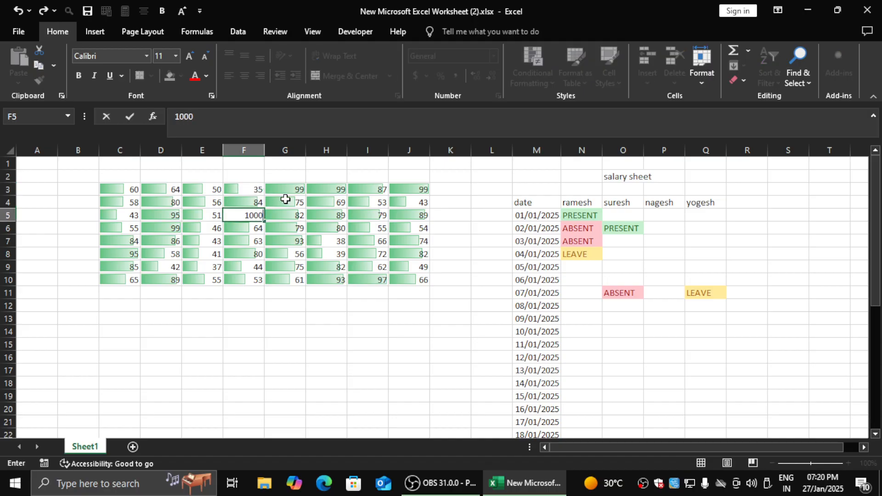
key("Return")
key("Up")
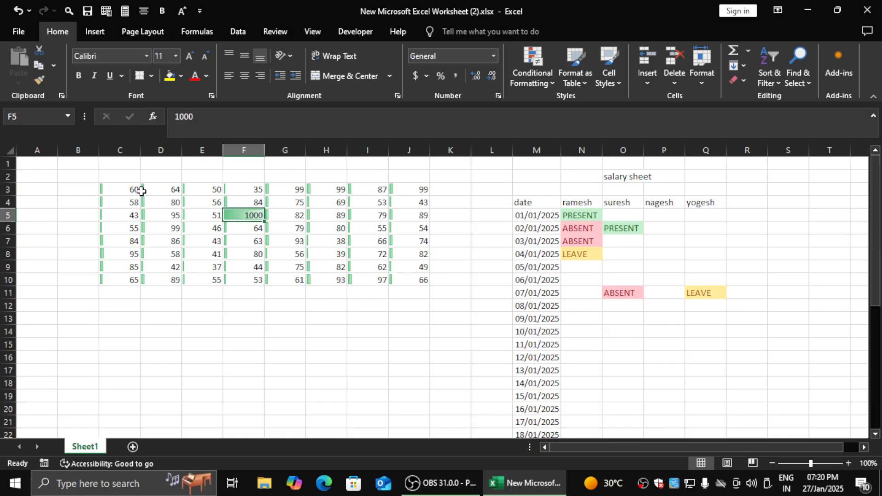
- Set cell F5 to 10 and, as a second data bar test, to 35
type("10")
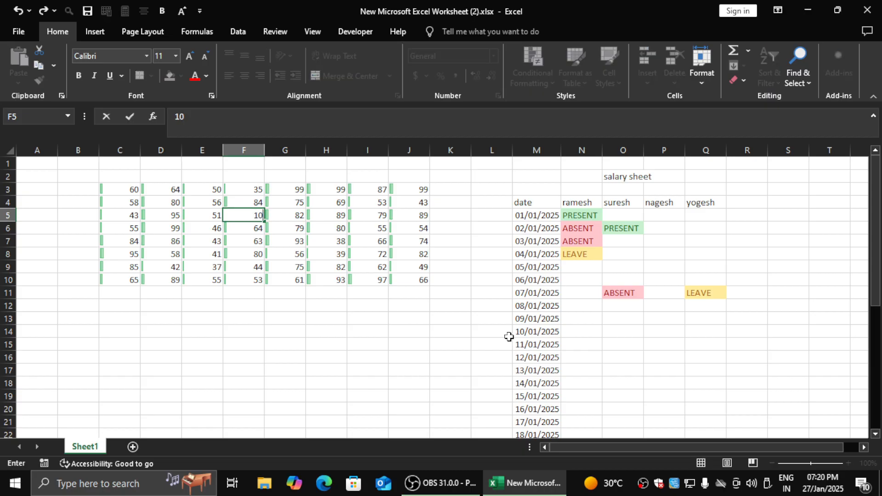
key("Return")
key("Up")
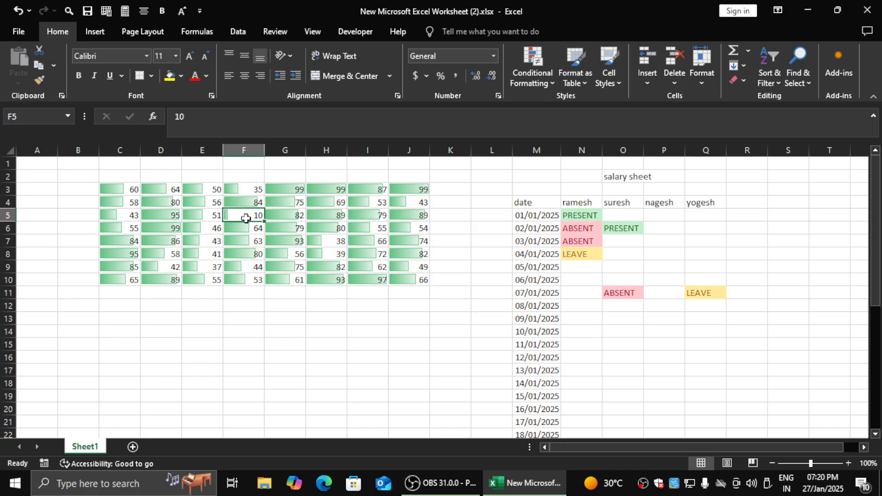
type("35")
key("Return")
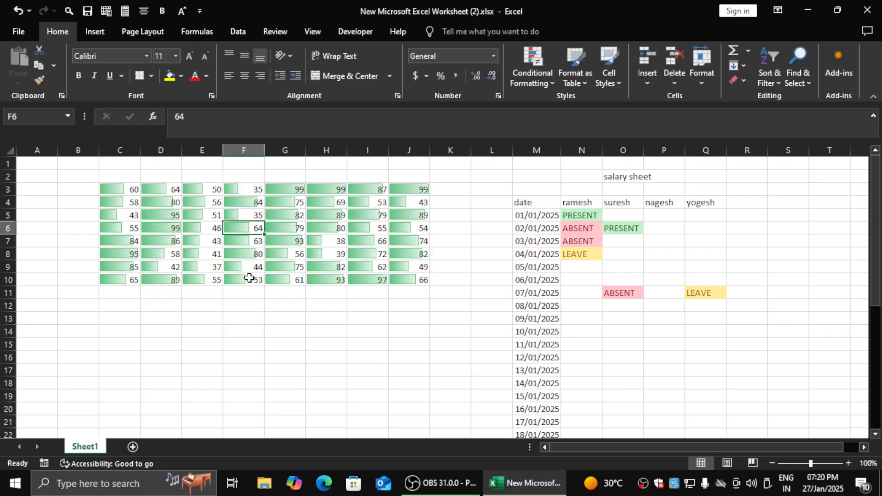
- Undo the test entries in F5 and the green data bars on C3:J10
left_click(541, 79)
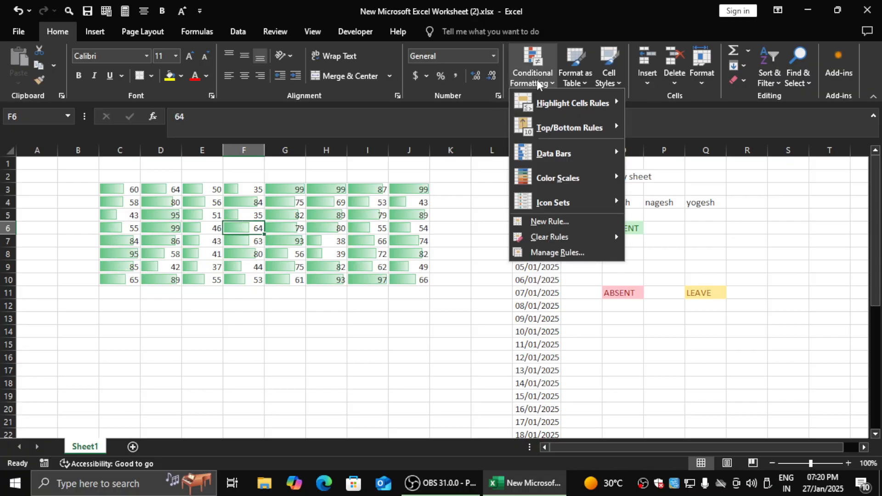
mouse_move(547, 158)
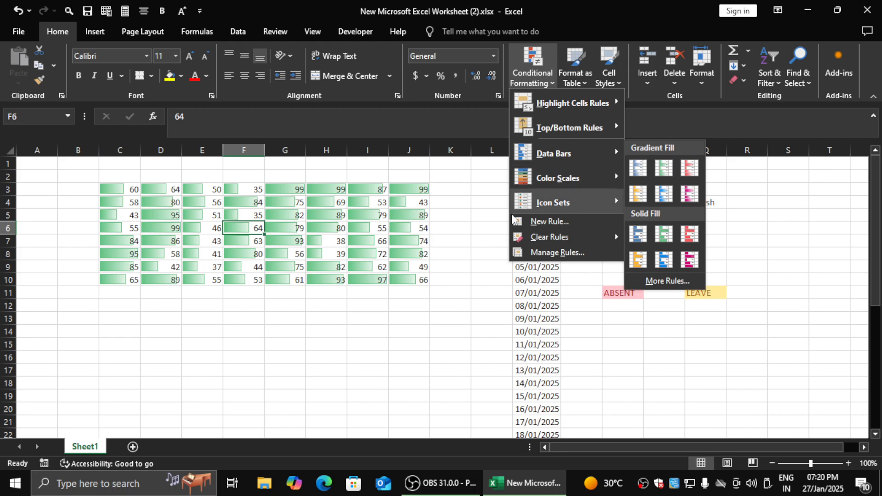
left_click(310, 282)
key("ctrl+z")
key("ctrl+z")
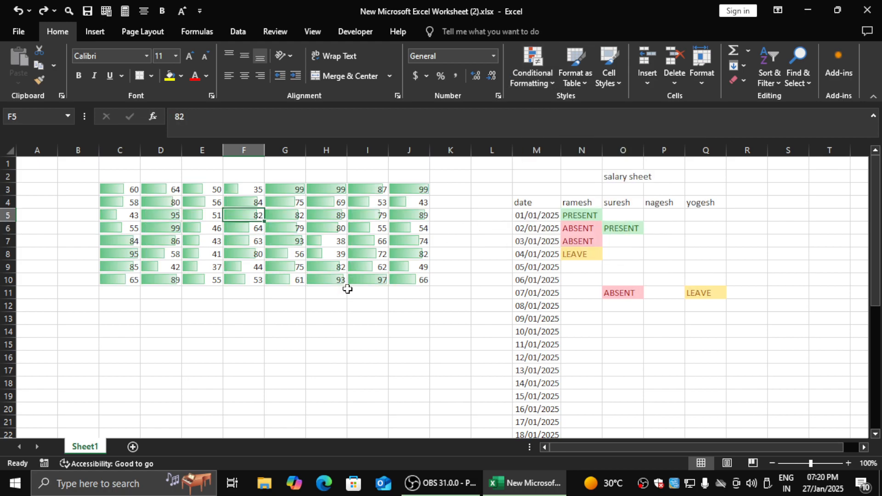
key("ctrl+z")
- Apply the Green - Yellow - Red Color Scale to C3:J10
left_click(542, 81)
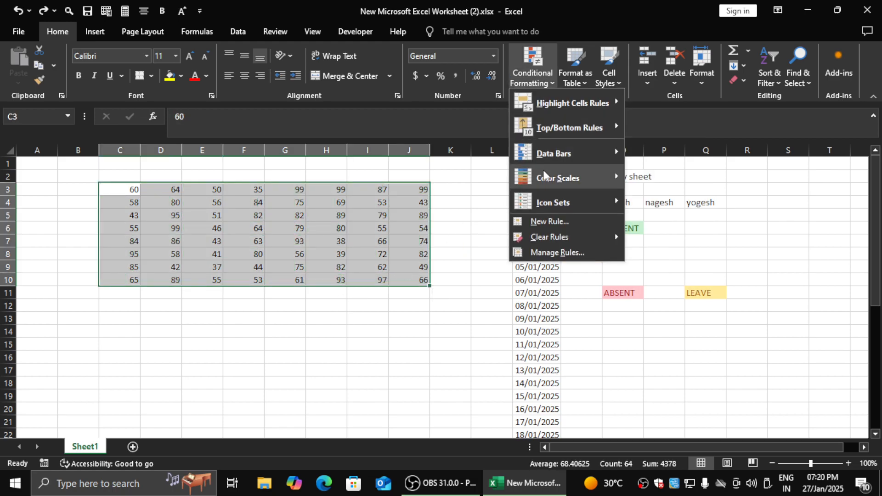
mouse_move(552, 177)
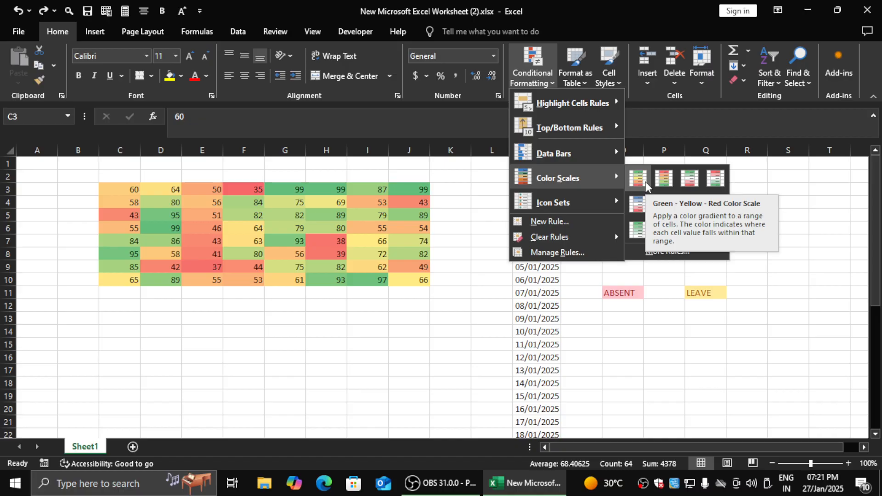
left_click(646, 185)
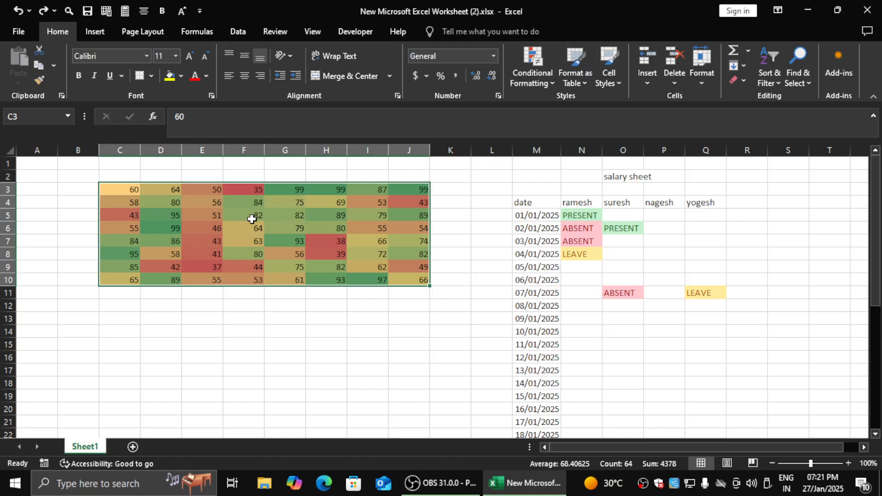
- Compare the color scale shades with the numbers in C3:J10, checking cells such as I7, J10, F6, H4 and F3
left_click(373, 240)
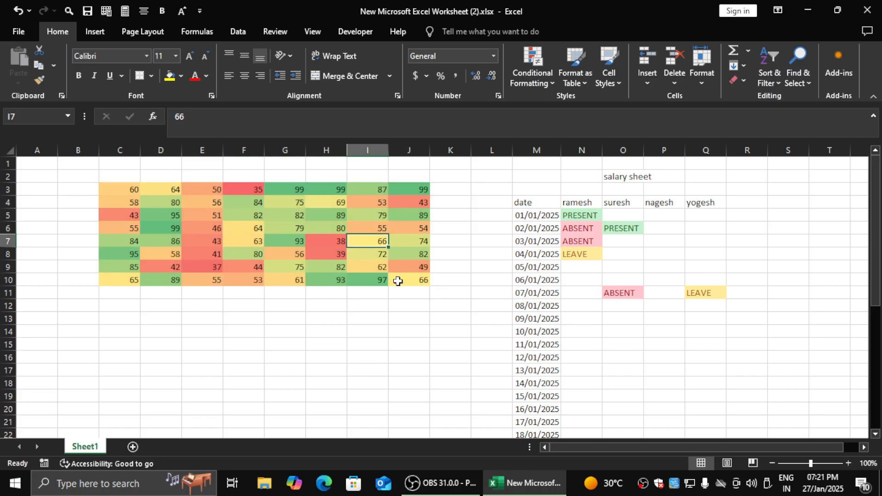
left_click(419, 279)
left_click(256, 226)
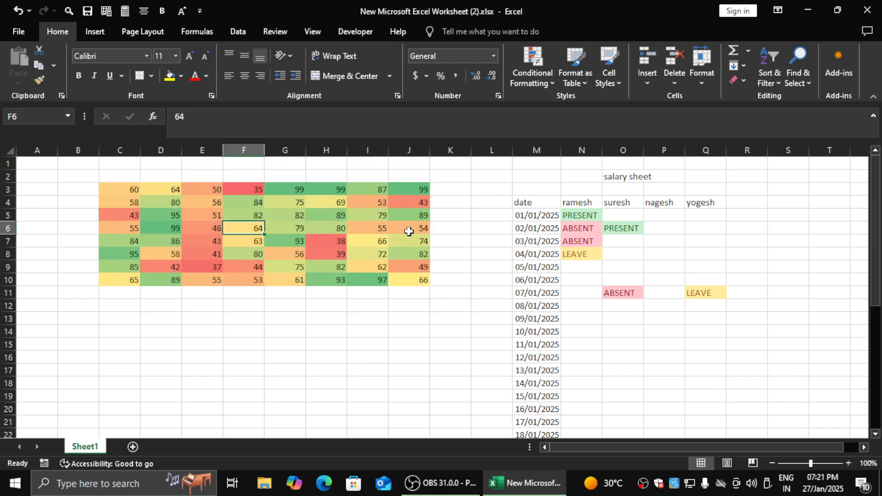
left_click(381, 242)
left_click(237, 232)
left_click(339, 203)
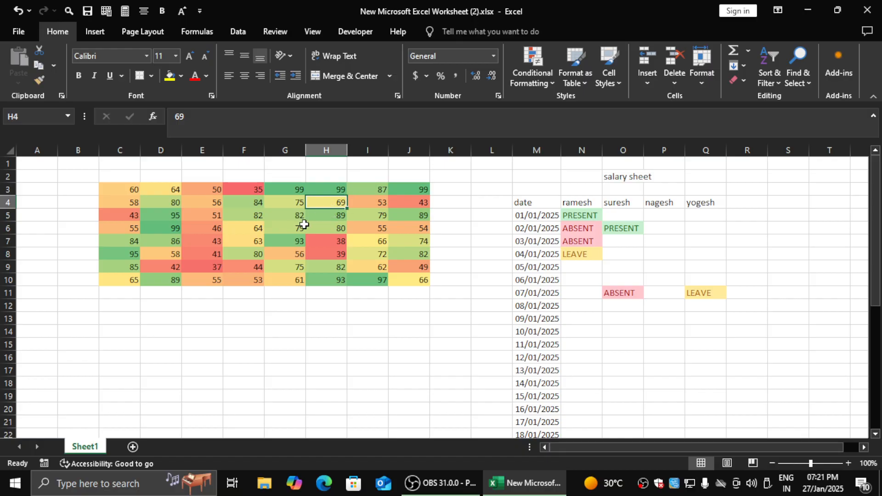
left_click(254, 231)
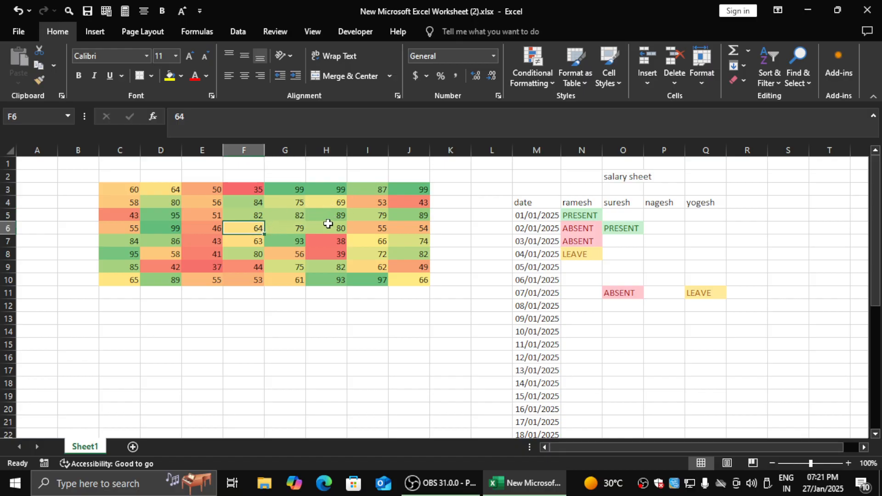
left_click(369, 238)
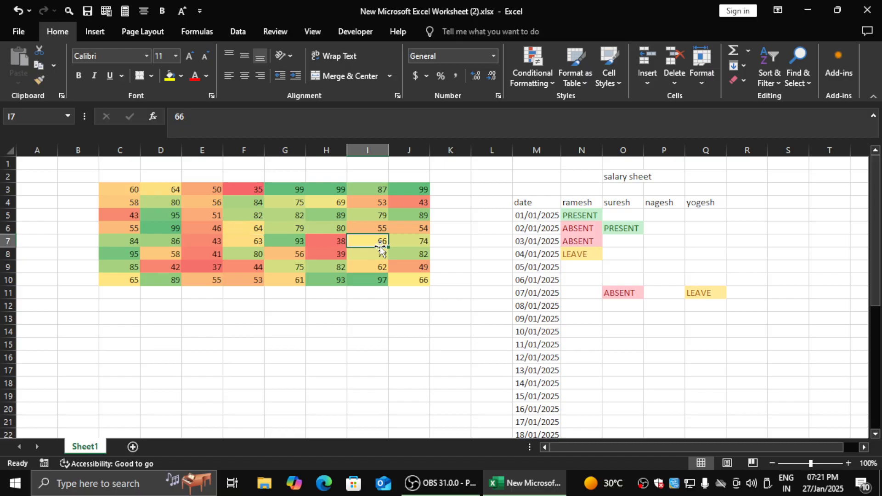
left_click(254, 190)
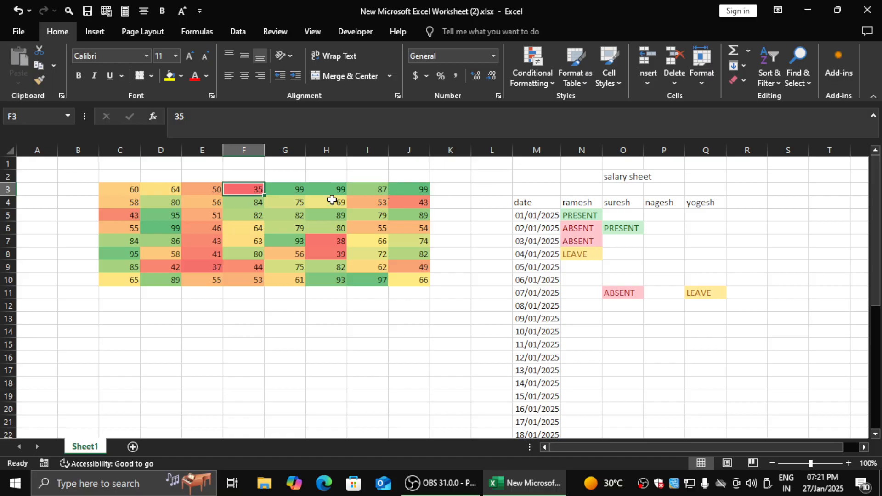
- Undo the color scale on C3:J10, and preview a custom 3-Color Scale rule without saving it
key("ctrl+z")
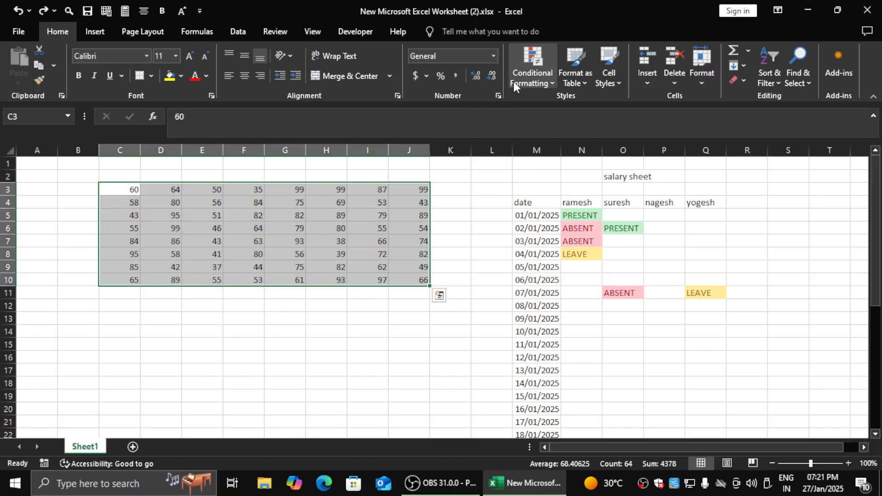
left_click(532, 78)
mouse_move(569, 178)
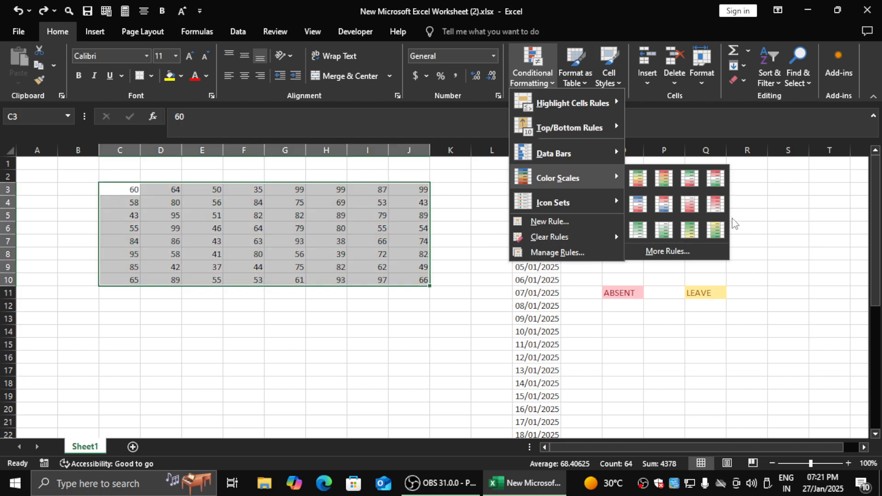
left_click(669, 251)
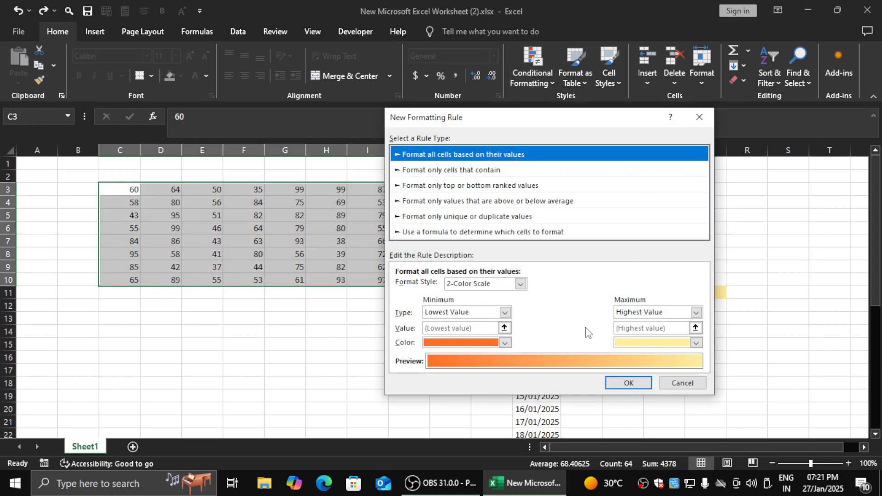
left_click(520, 283)
left_click(487, 305)
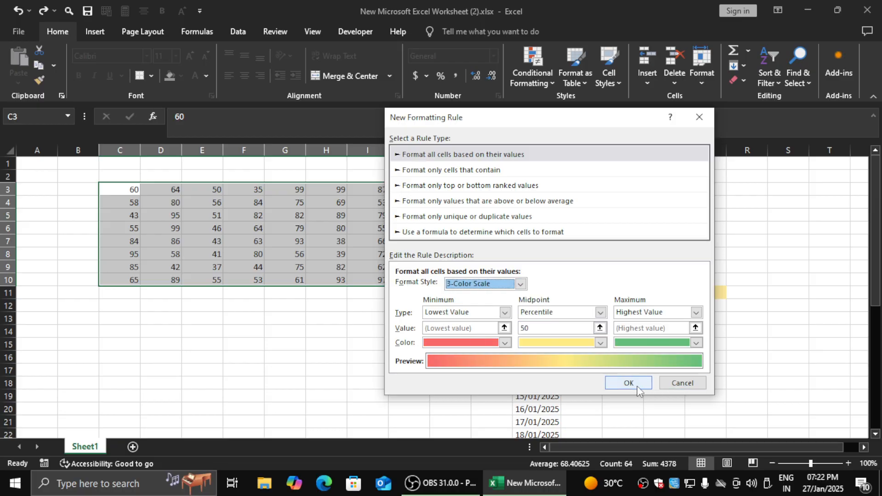
left_click(668, 386)
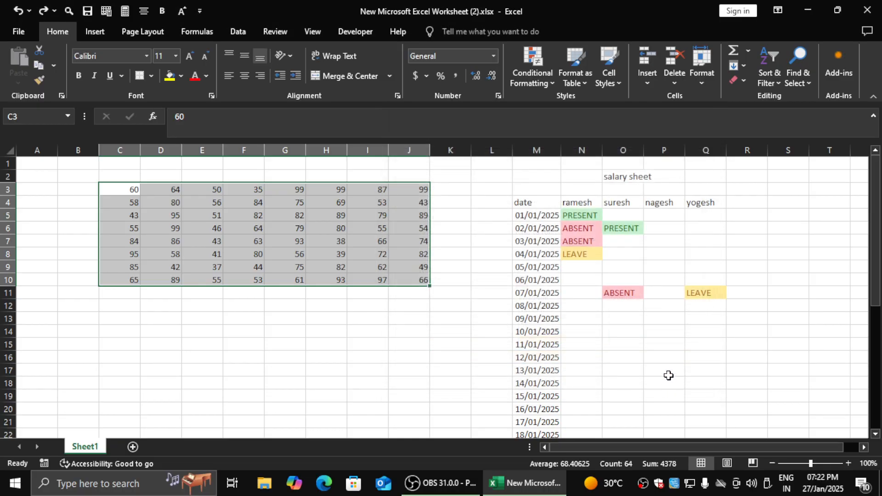
- Try the 5 Ratings icon set on C3:J10, checking cells F3 and G3, and undo it
left_click(529, 75)
mouse_move(564, 211)
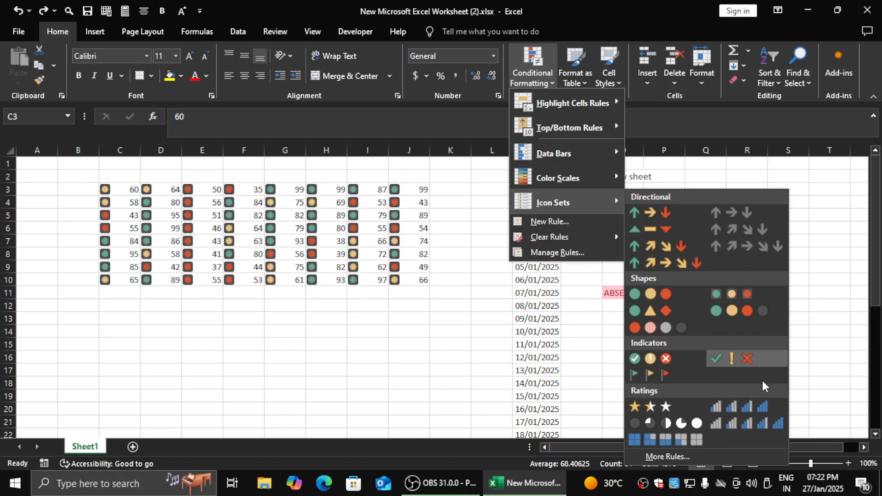
left_click(762, 425)
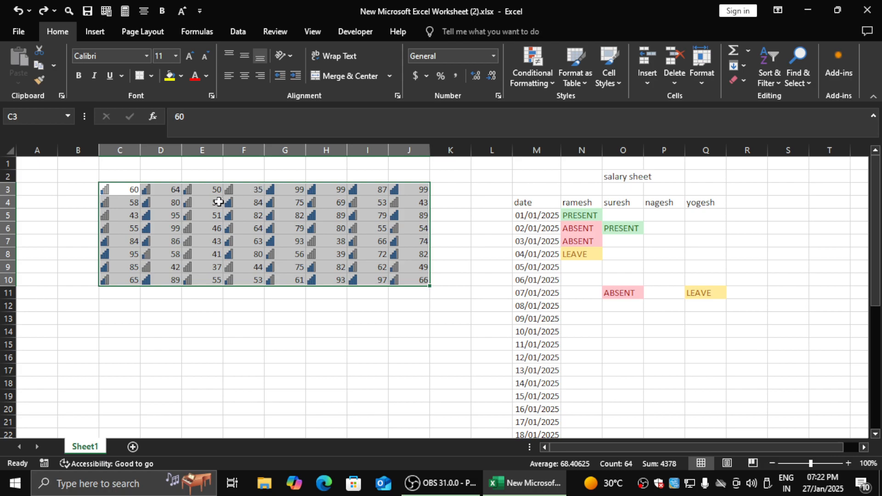
left_click(249, 193)
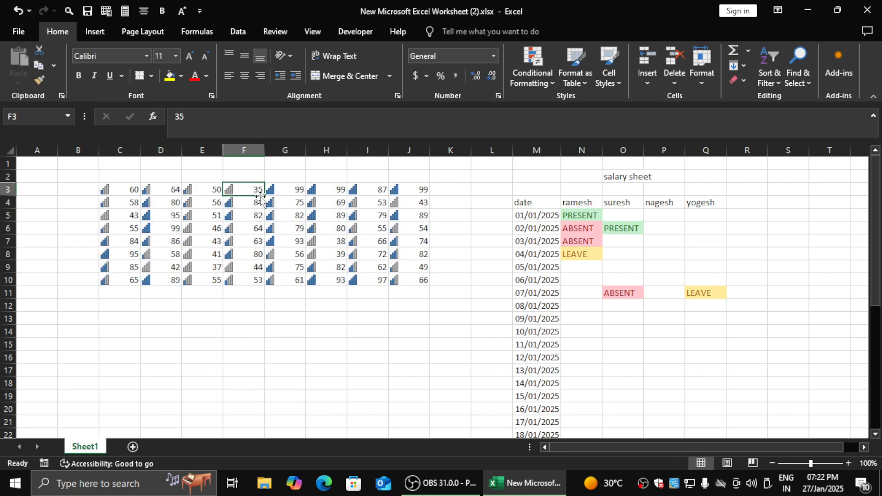
left_click(285, 189)
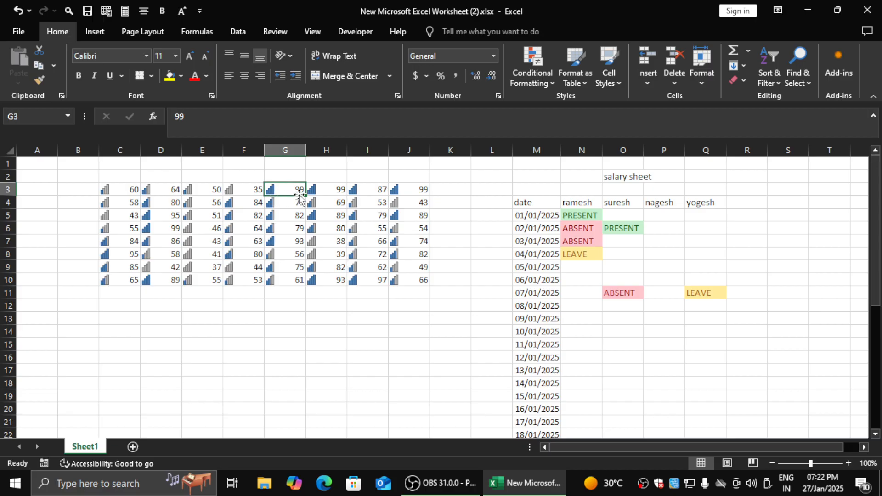
key("ctrl+z")
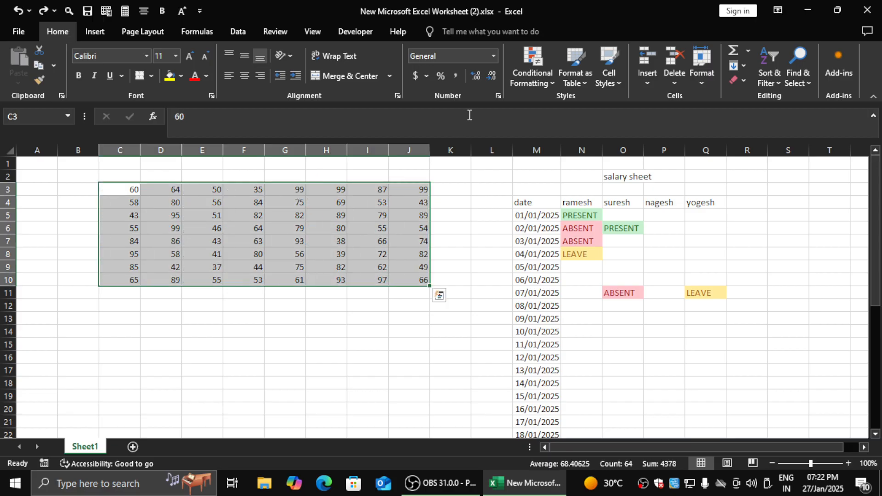
left_click(537, 74)
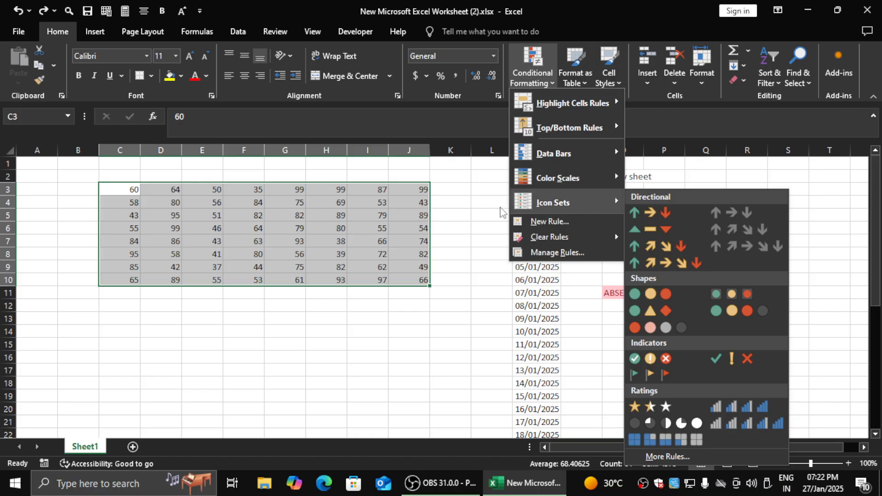
left_click(321, 309)
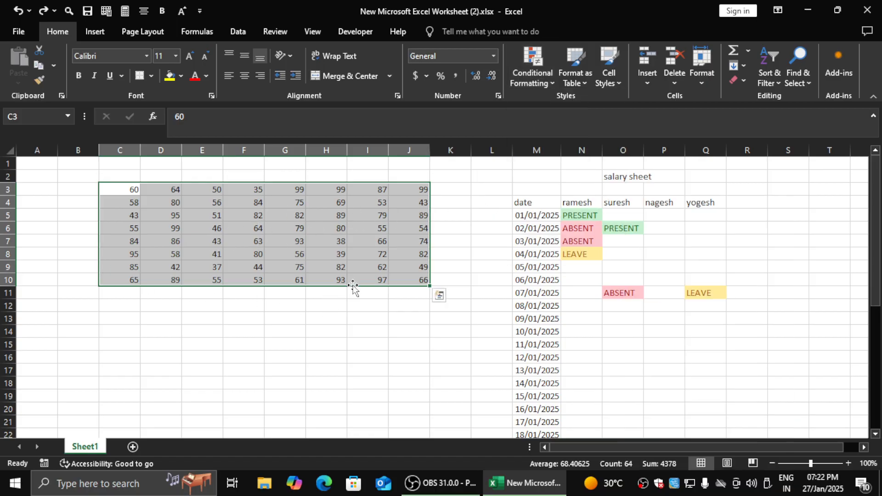
left_click(479, 236)
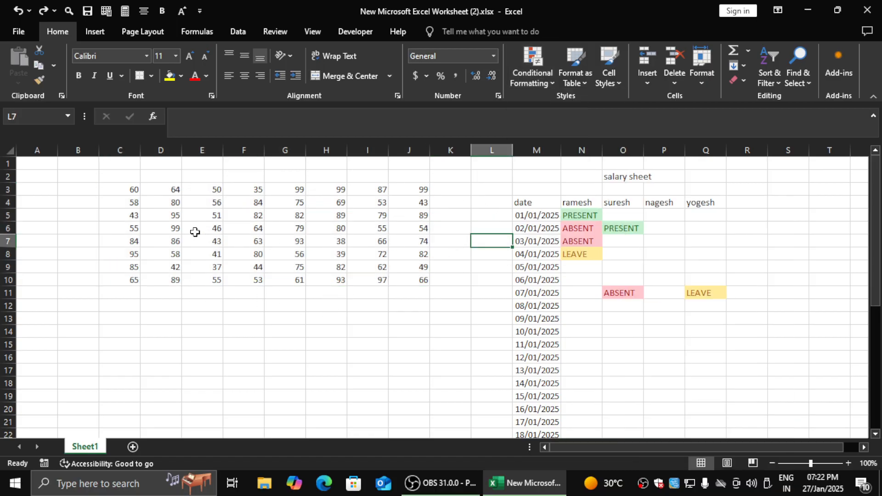
left_click(531, 78)
left_click(456, 231)
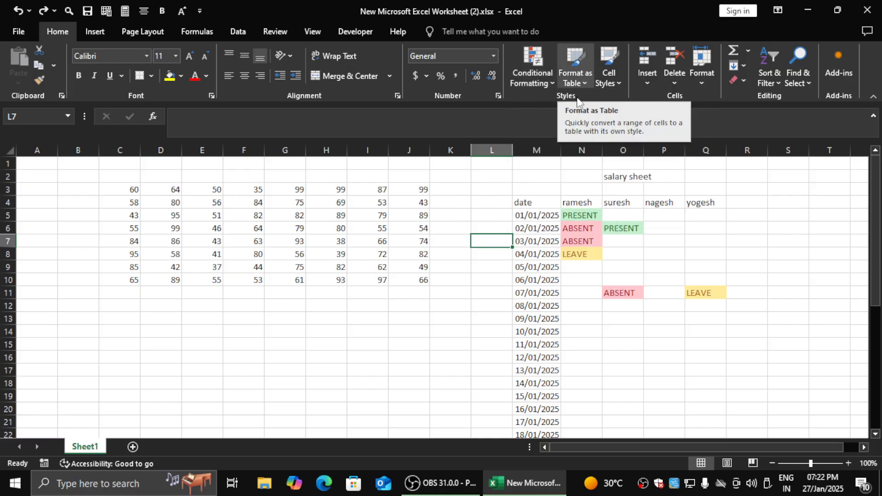
left_click(178, 193)
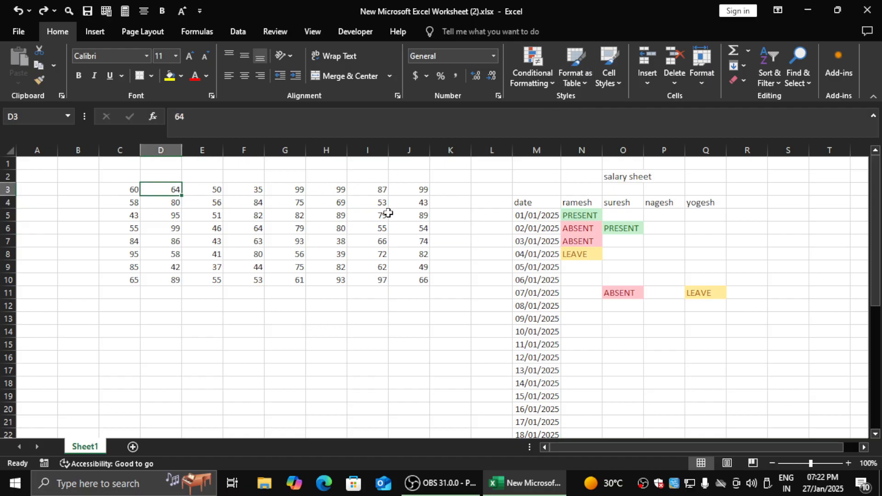
left_click(301, 190)
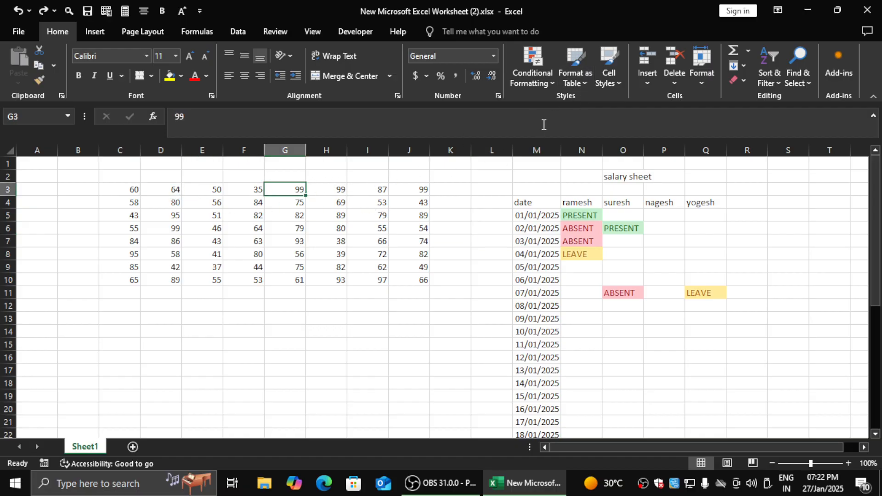
- Try formatting C3:J10 as a table without existing headers, using the orange style from the Dark group, and undo it
left_click(491, 202)
left_click_drag(133, 189, 416, 282)
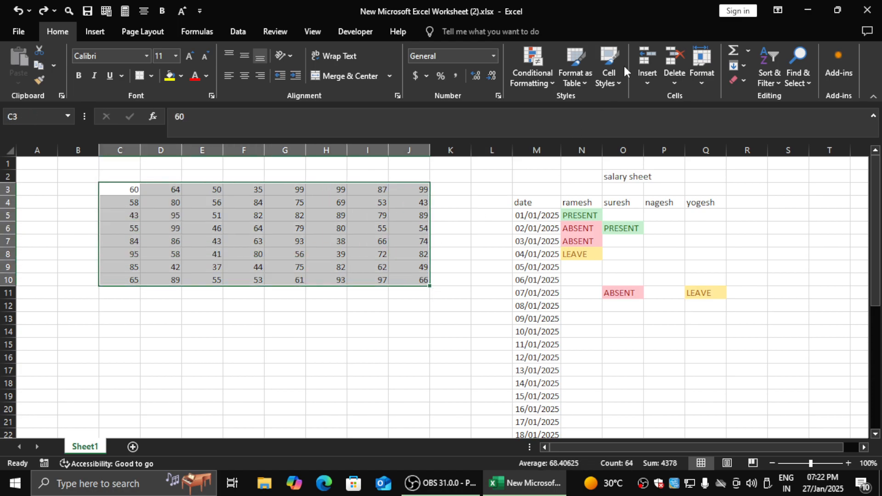
left_click(580, 79)
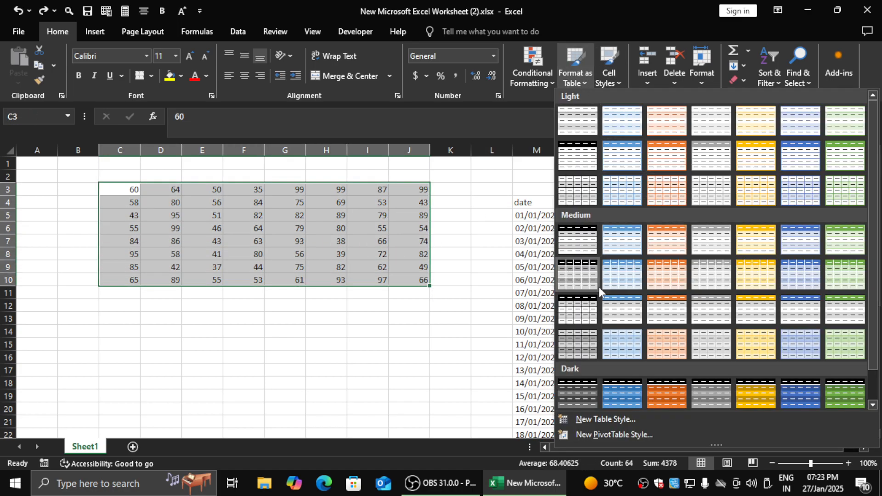
left_click(660, 388)
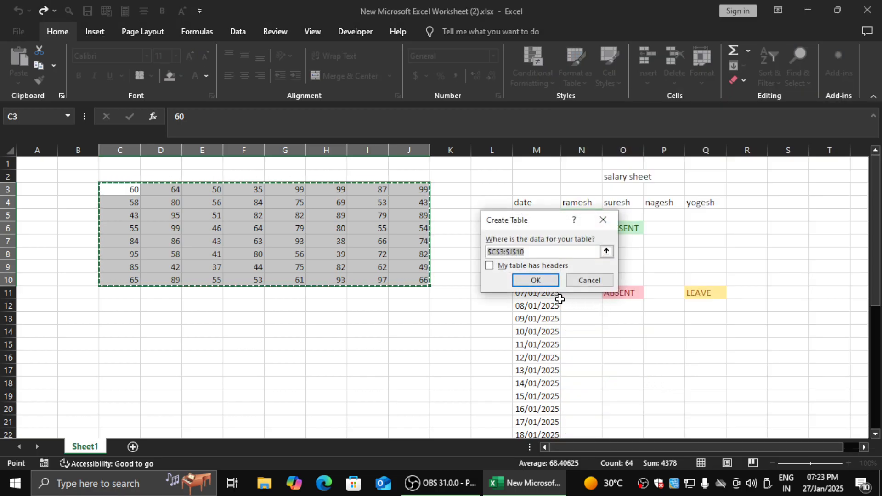
left_click(536, 280)
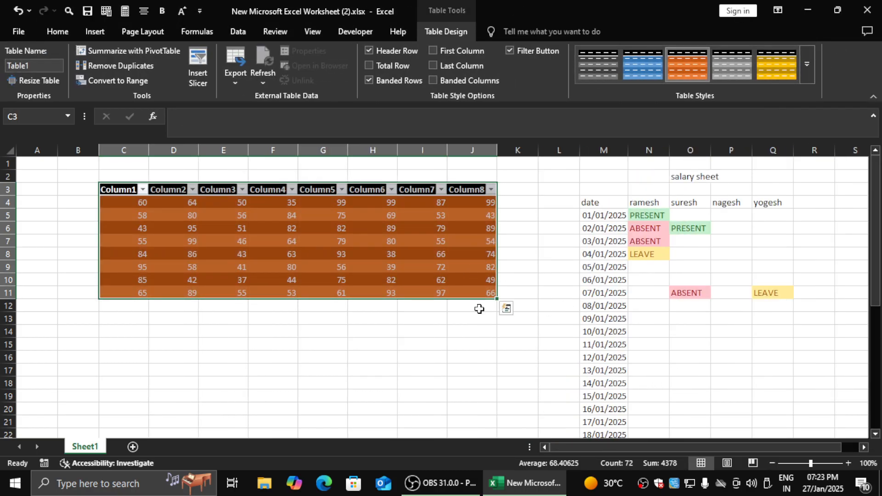
left_click(242, 344)
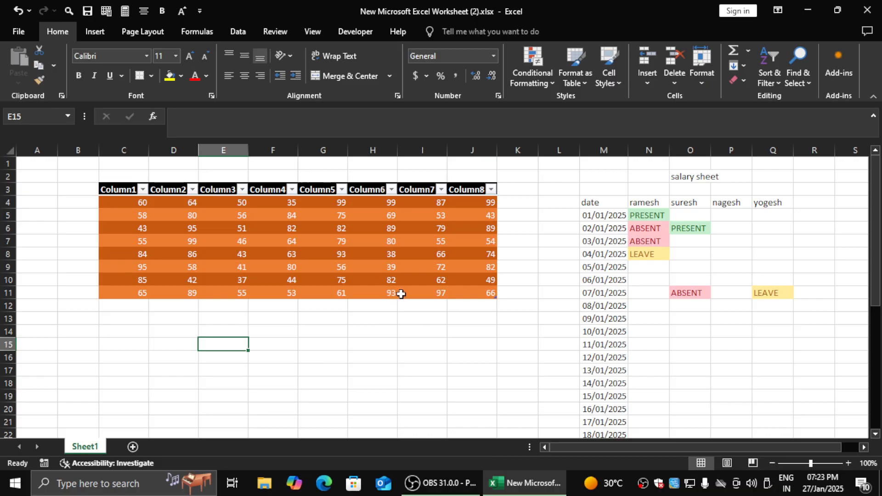
key("ctrl+z")
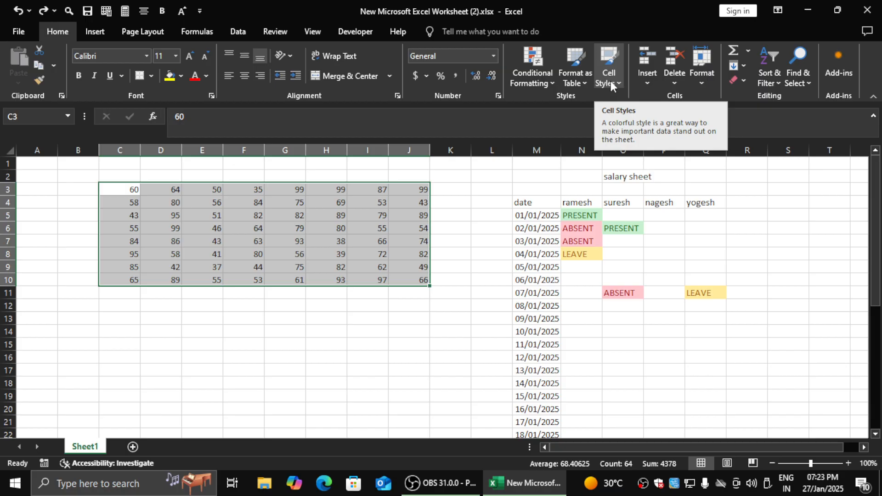
- Apply the Good cell style to cell G3
left_click(256, 213)
left_click(289, 190)
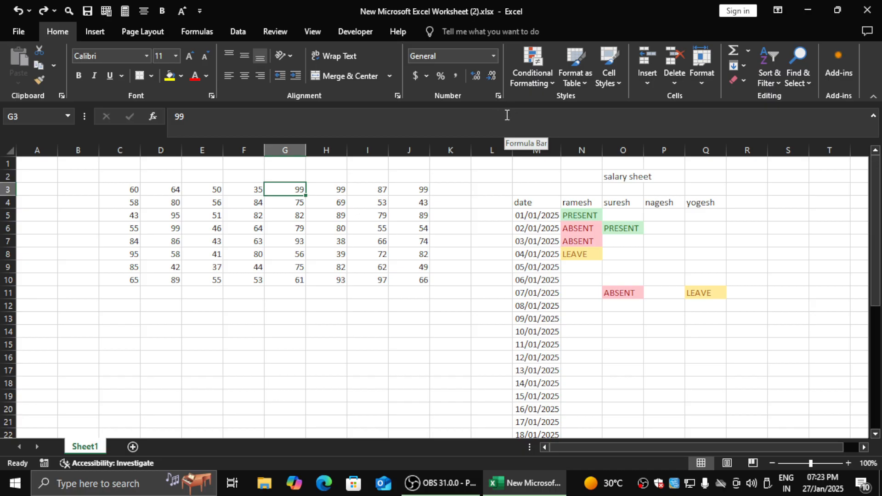
left_click(606, 76)
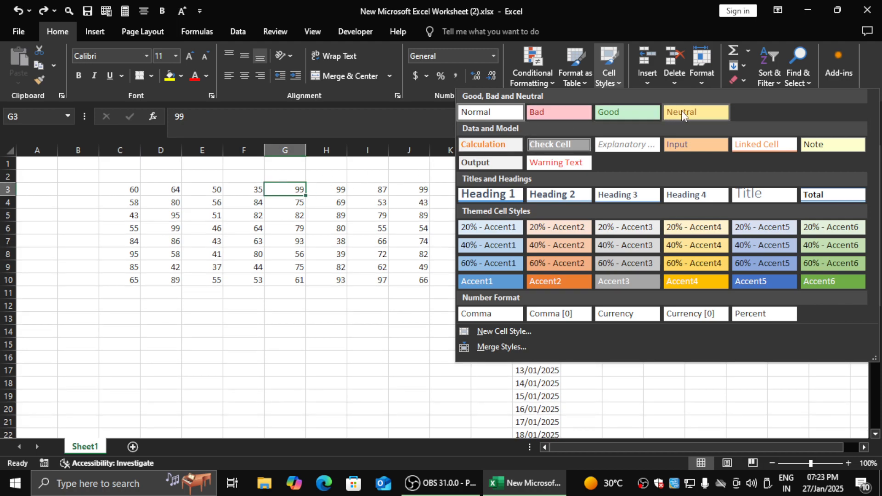
left_click(643, 113)
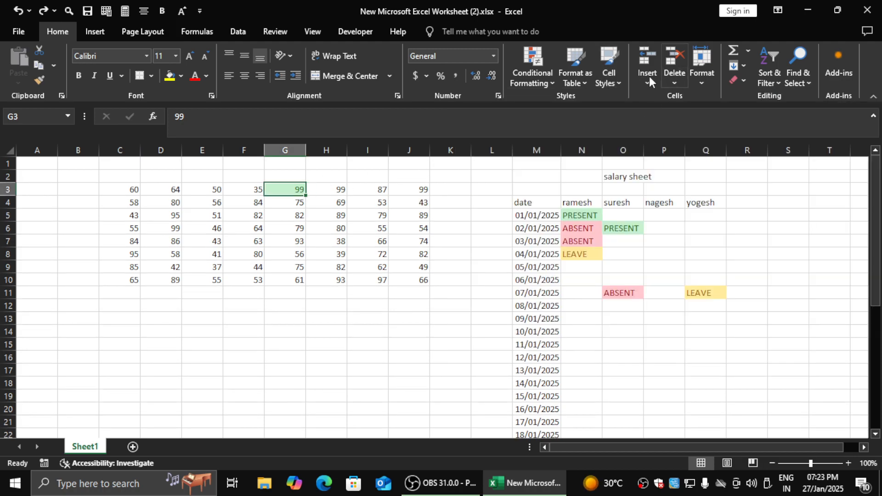
- Preview other cell styles, such as Input, on cell G3 without applying any of them
left_click(603, 81)
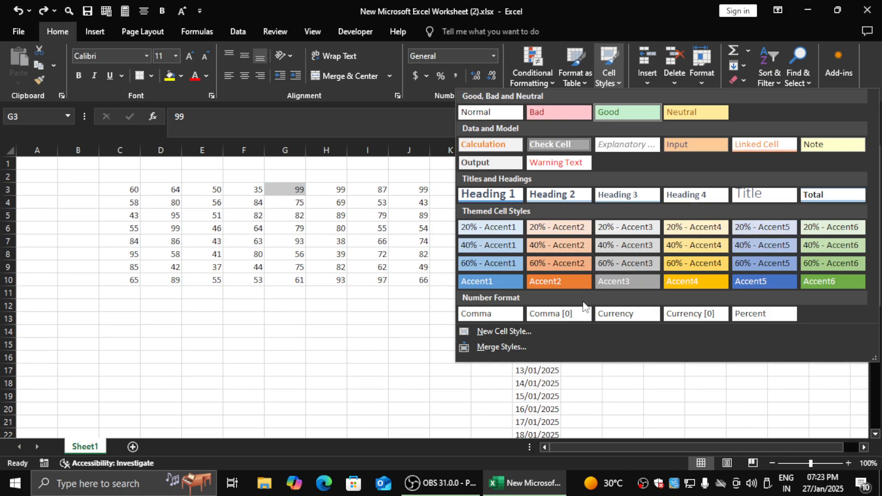
left_click(618, 70)
left_click(616, 73)
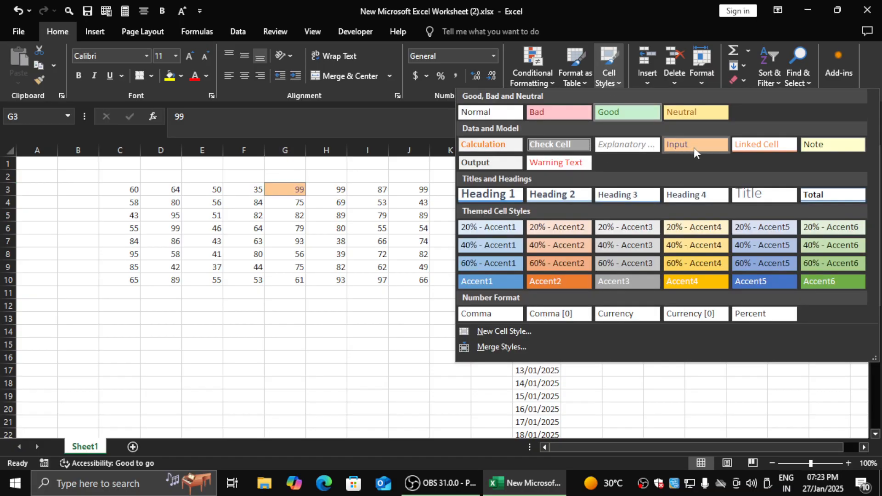
left_click(311, 293)
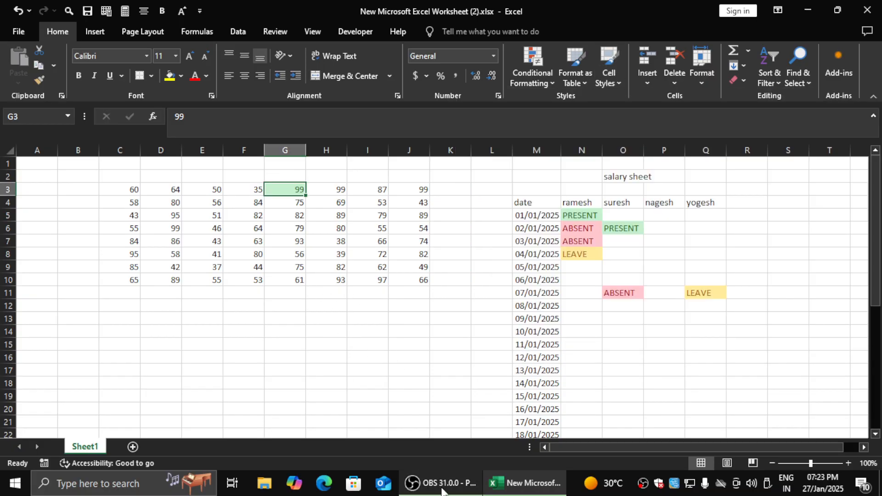